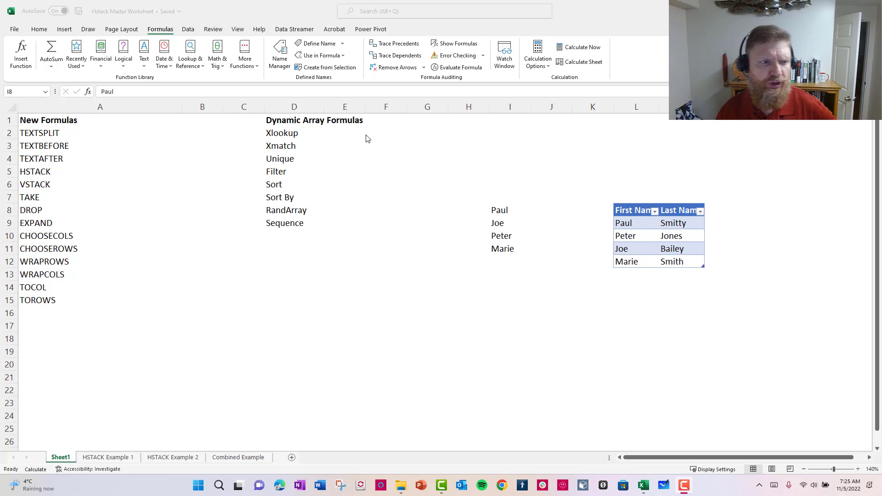
Step: Review the list of new dynamic array formulas, from XLOOKUP through HSTACK to TOCOL
key(alt+Tab)
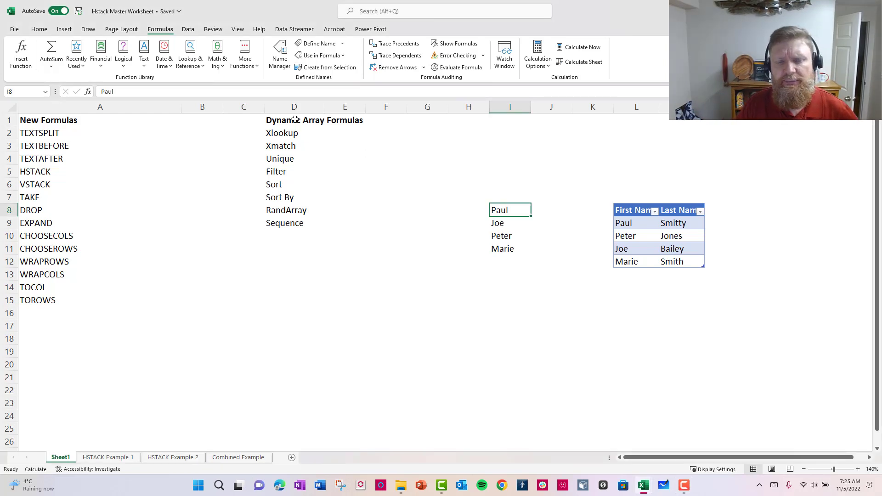
click(283, 132)
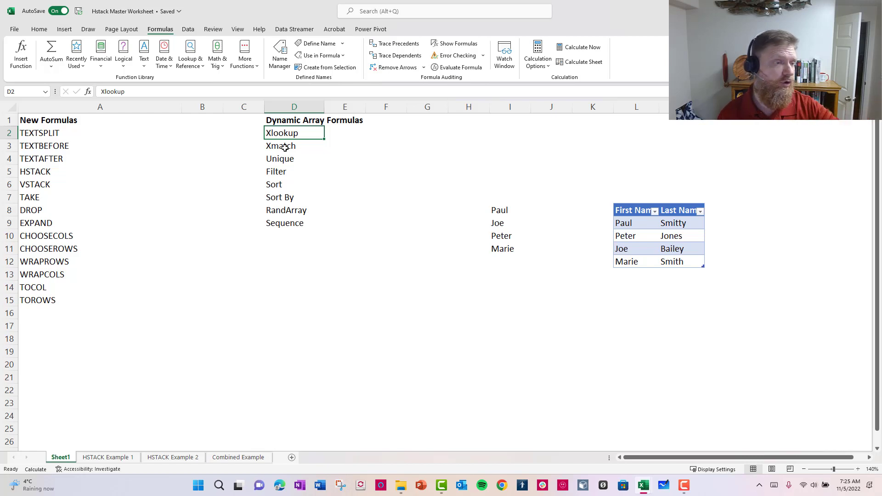
drag(27, 133, 39, 301)
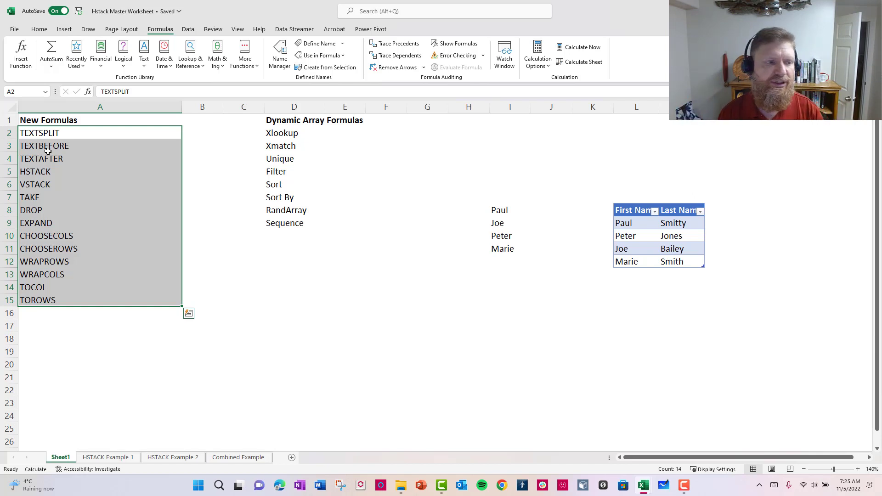
drag(68, 171, 80, 298)
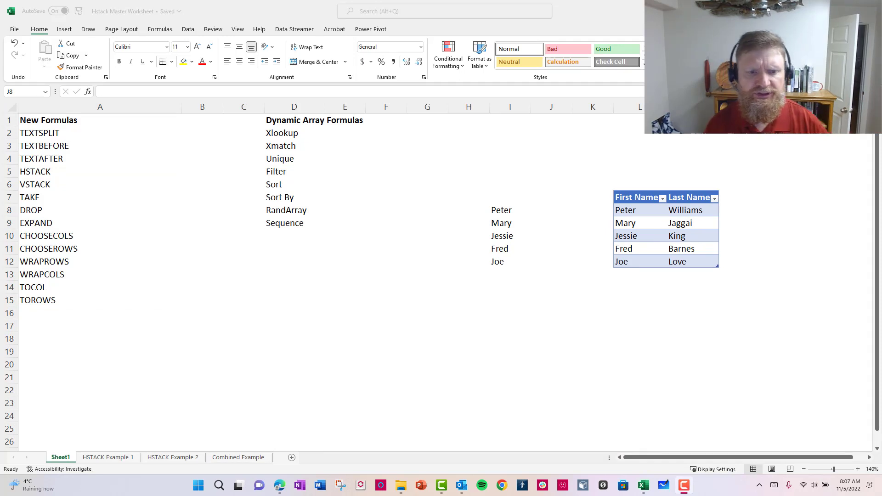
Step: Enter =VLOOKUP(I8,Names[#All],2,FALSE) in J8 to return Peter's last name
drag(551, 210, 552, 262)
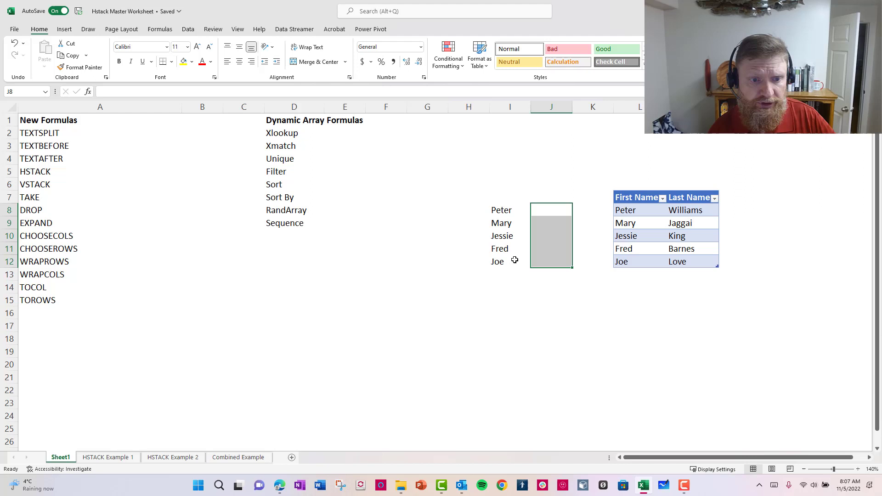
click(549, 212)
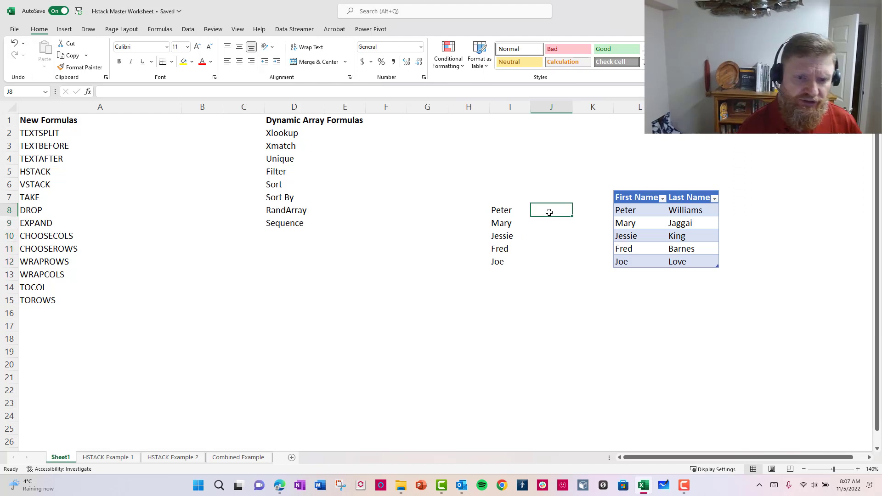
drag(504, 207, 501, 248)
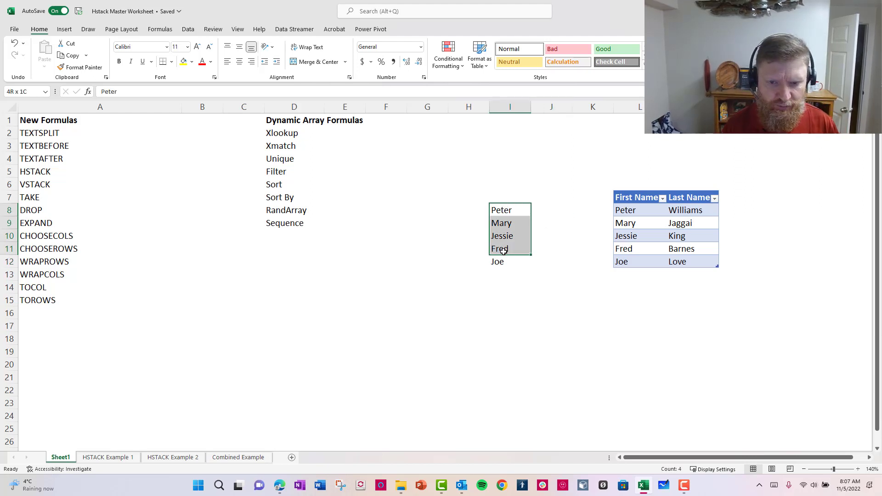
click(557, 208)
text(=)
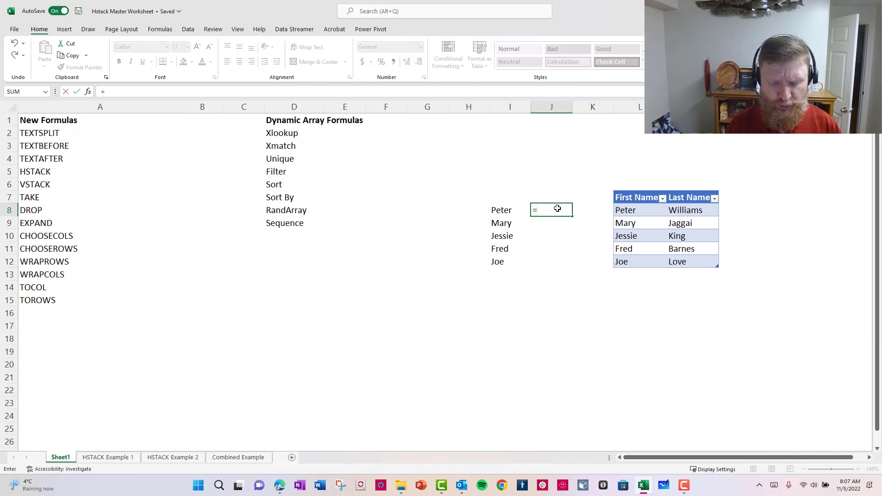
text(vlooku)
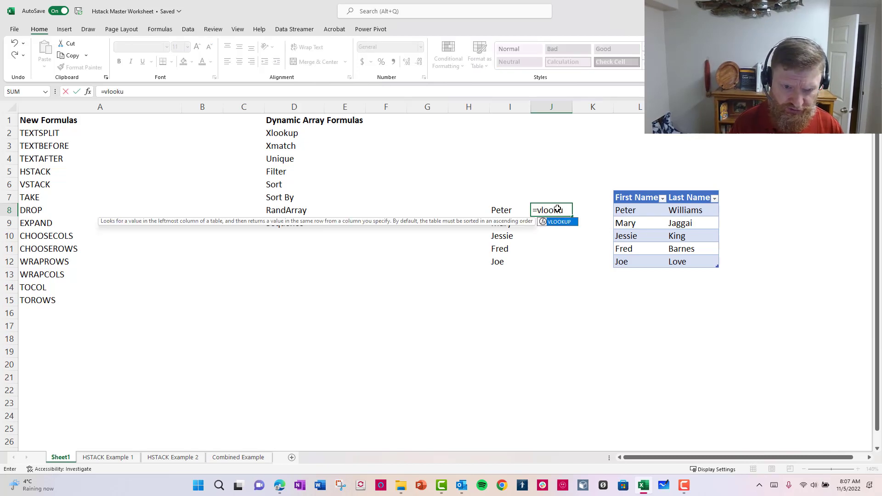
text(p()
click(503, 211)
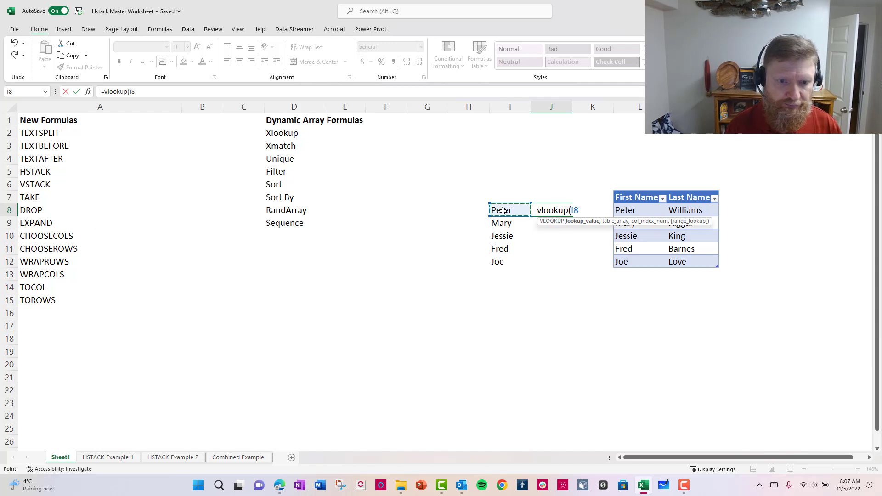
text(,)
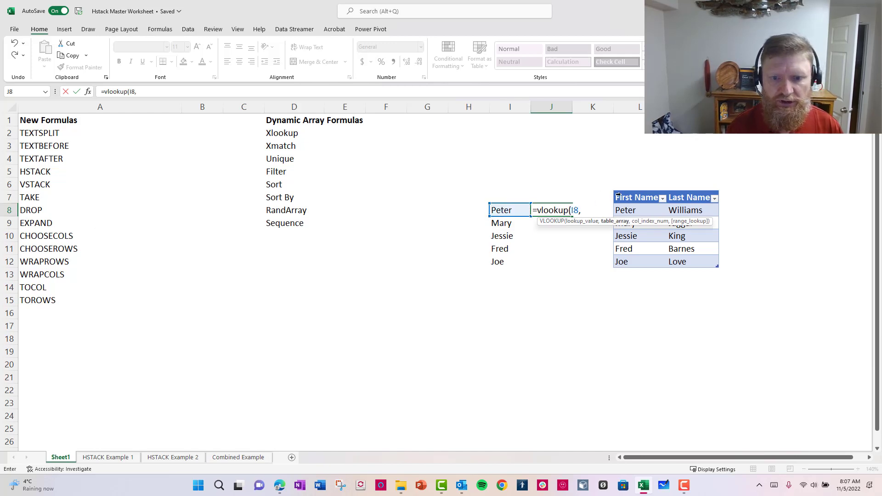
drag(618, 194, 685, 265)
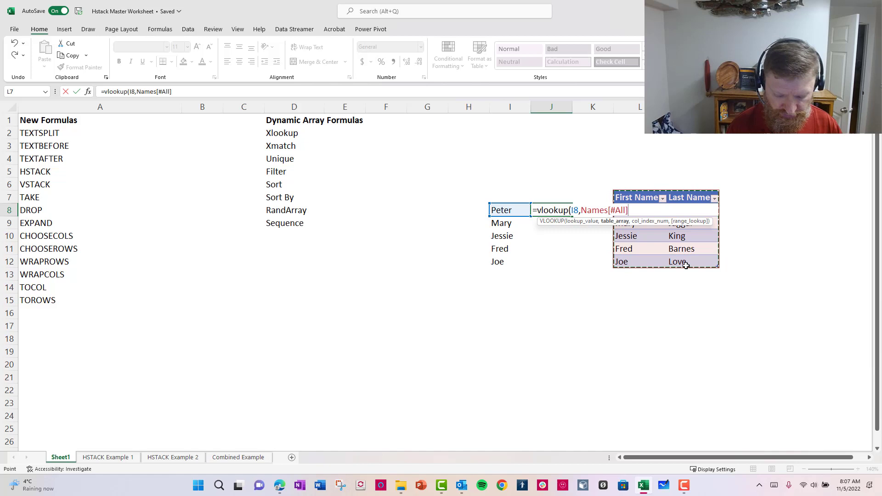
text(,2,Fa)
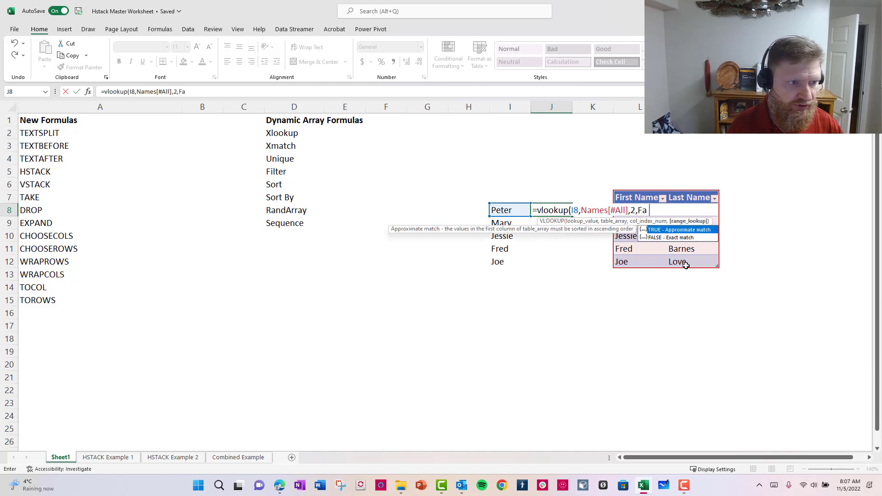
text(lse)
key(Return)
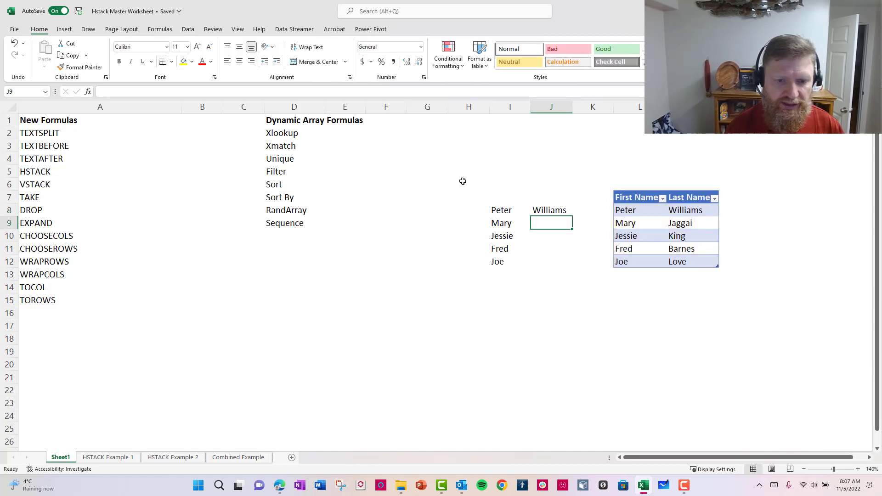
Step: Fill the lookup down to J12, returning Williams, Jaggai, King, Barnes and Love
click(564, 213)
double_click(572, 217)
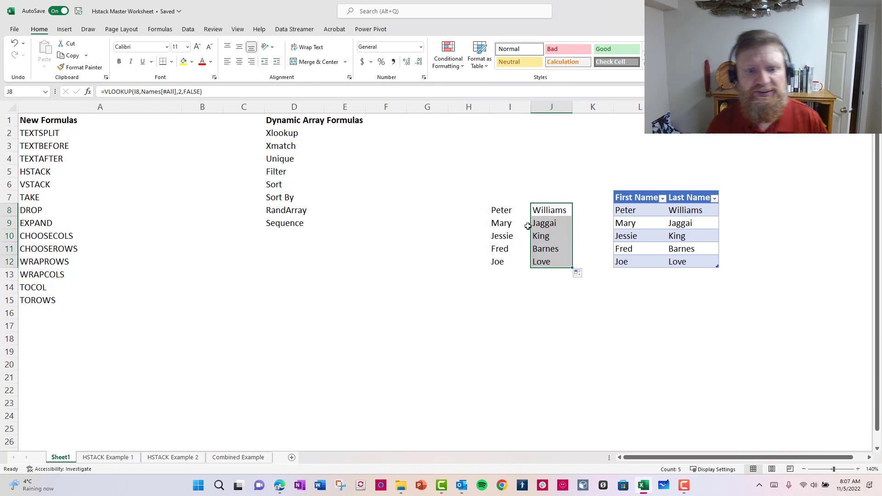
drag(543, 210, 551, 263)
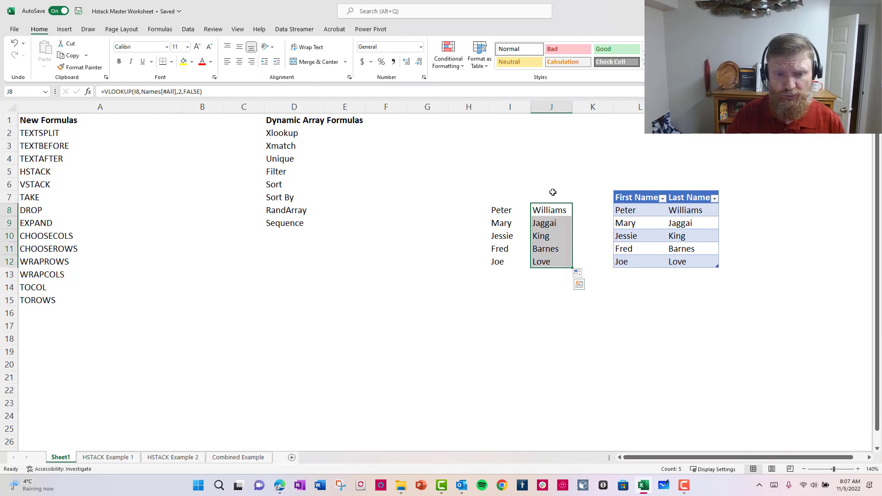
drag(554, 214, 552, 259)
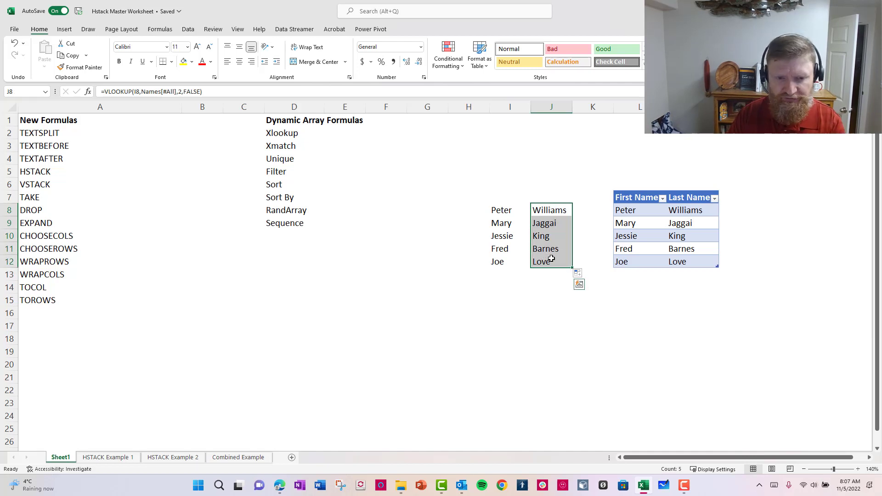
Step: Clear J8:J12 and enter =VLOOKUP(First_Names,Names[#All],2,FALSE) in J8 to spill the last names
key(Delete)
click(550, 210)
text(=)
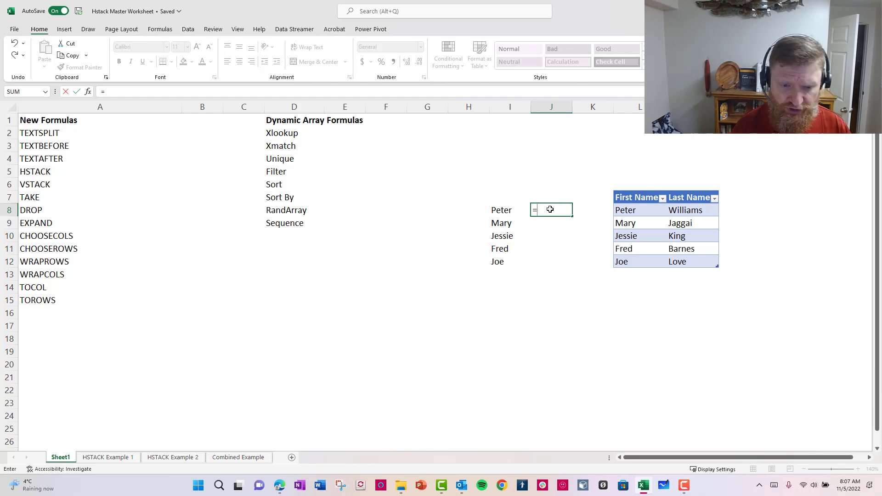
text(vlookup()
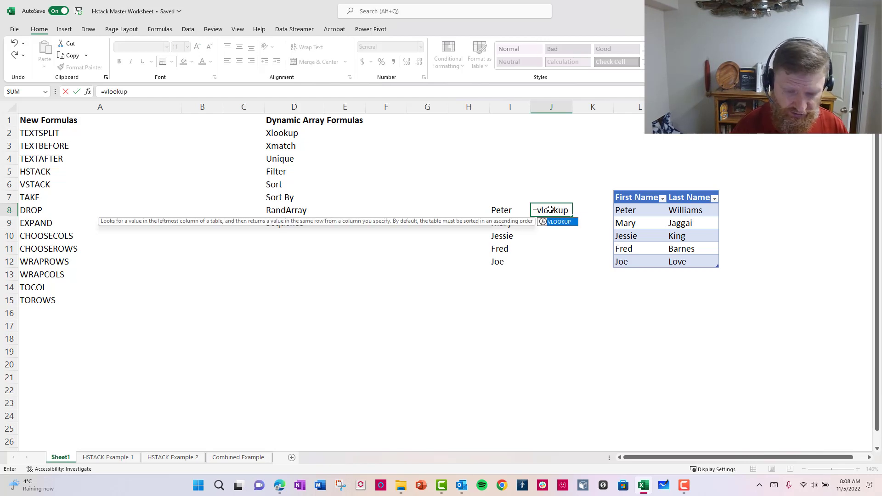
click(505, 215)
drag(505, 216, 501, 259)
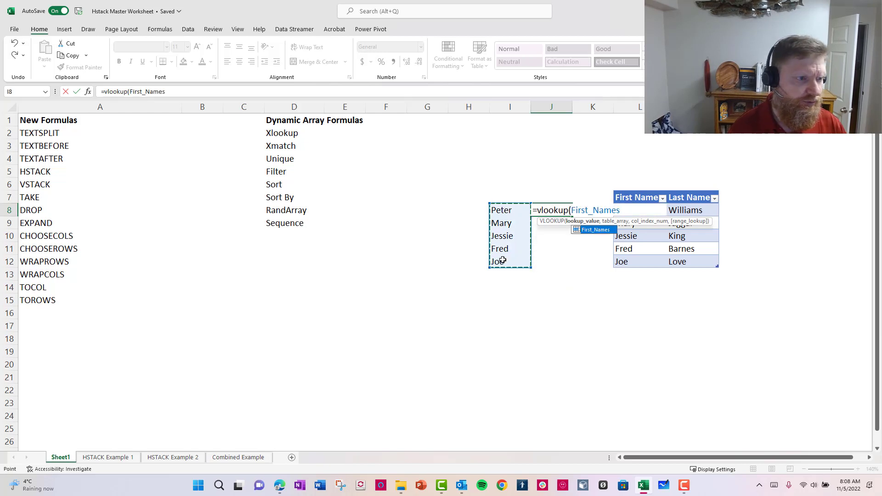
text(,)
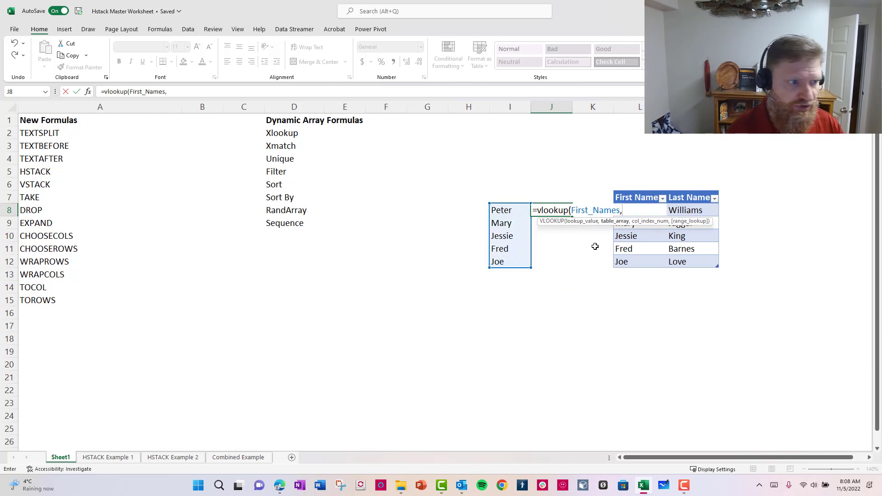
click(644, 201)
drag(643, 202, 718, 266)
click(239, 92)
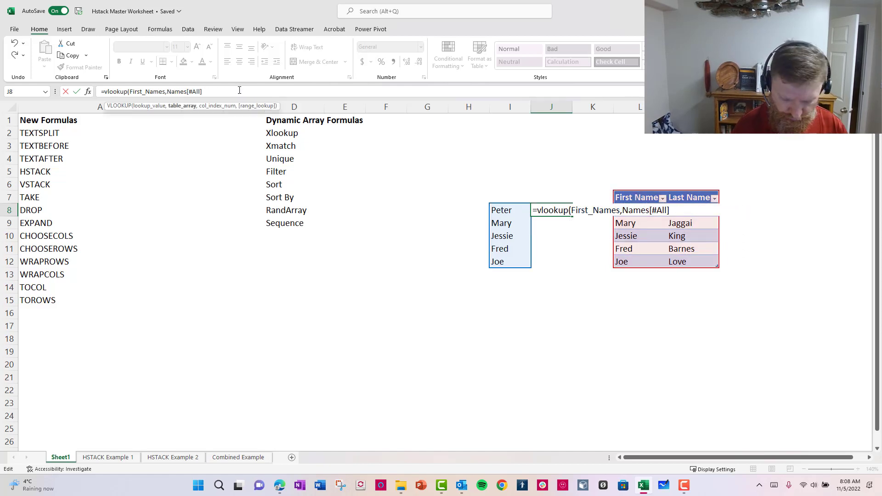
text(,2,False)
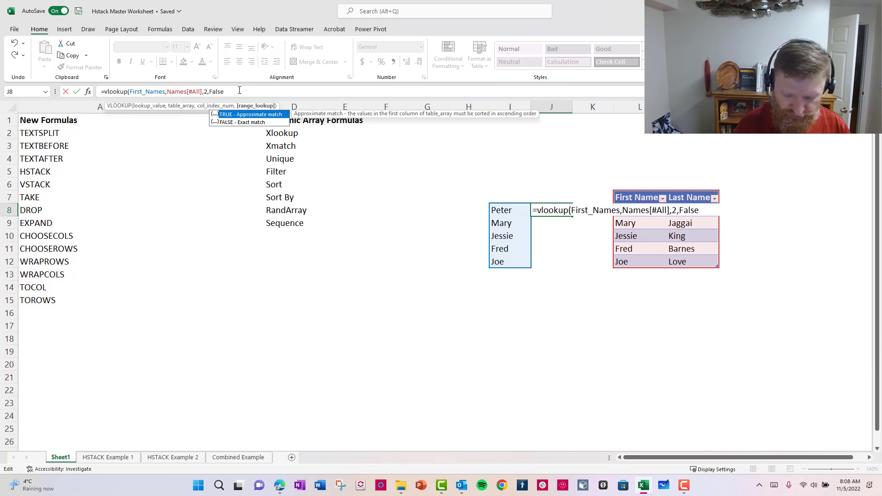
key(Return)
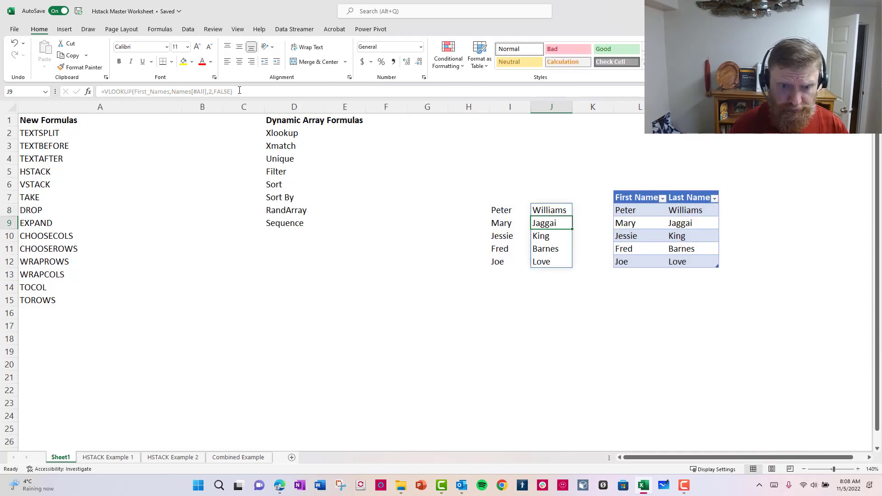
Step: Enter a TRANSPOSE formula of the first names in I15, then add Phil in I13
click(524, 298)
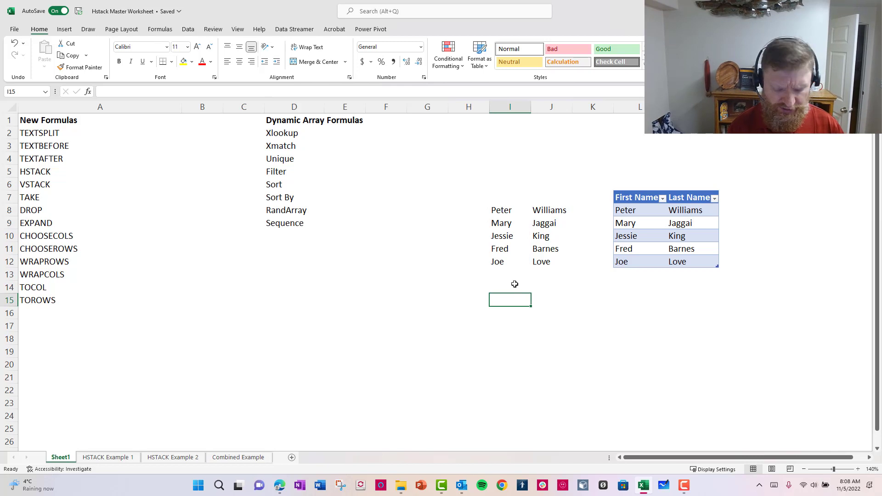
text(=Trans)
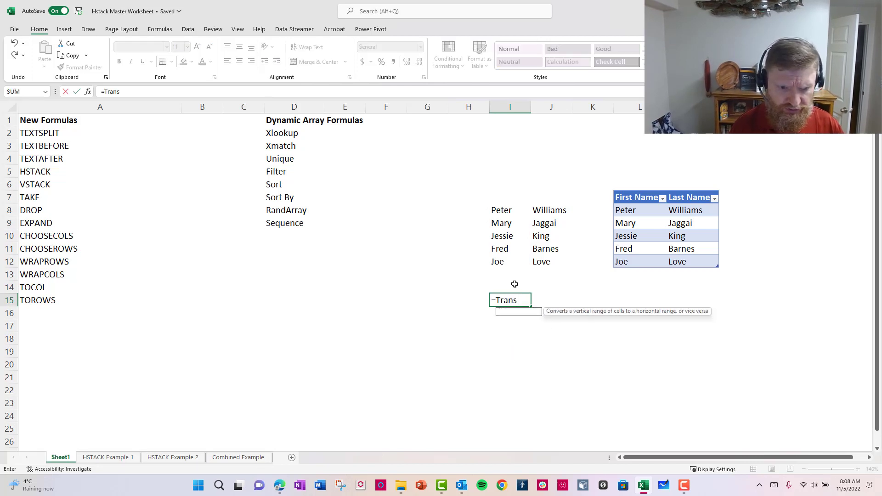
text(pose()
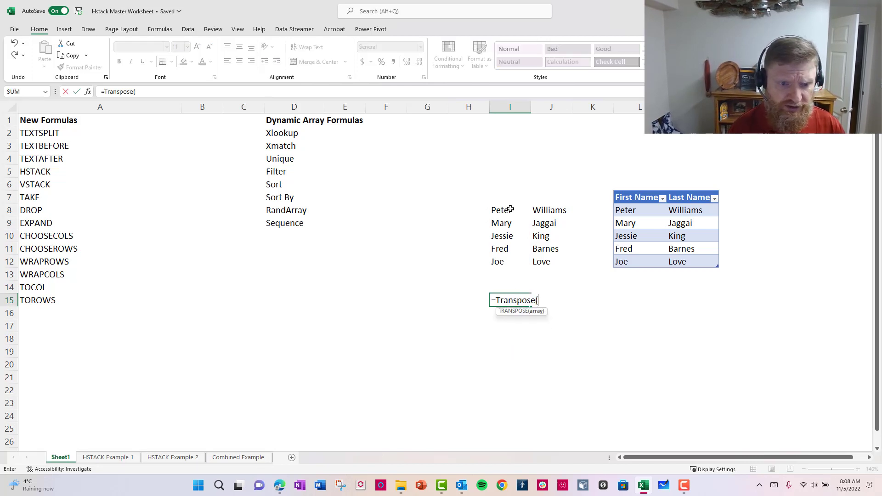
drag(508, 207, 502, 272)
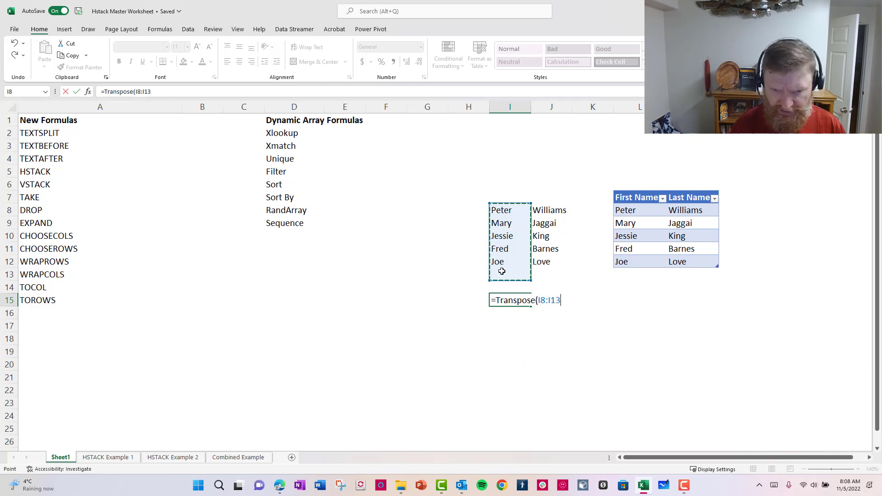
key(Return)
click(758, 300)
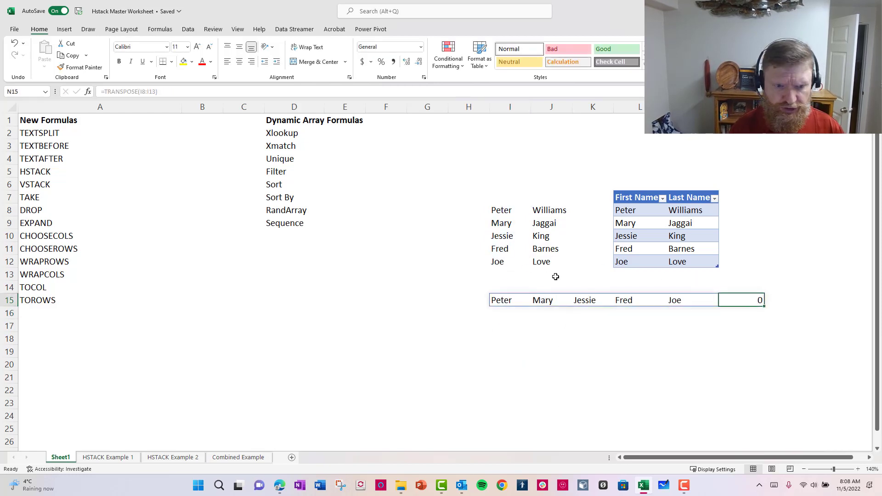
click(495, 271)
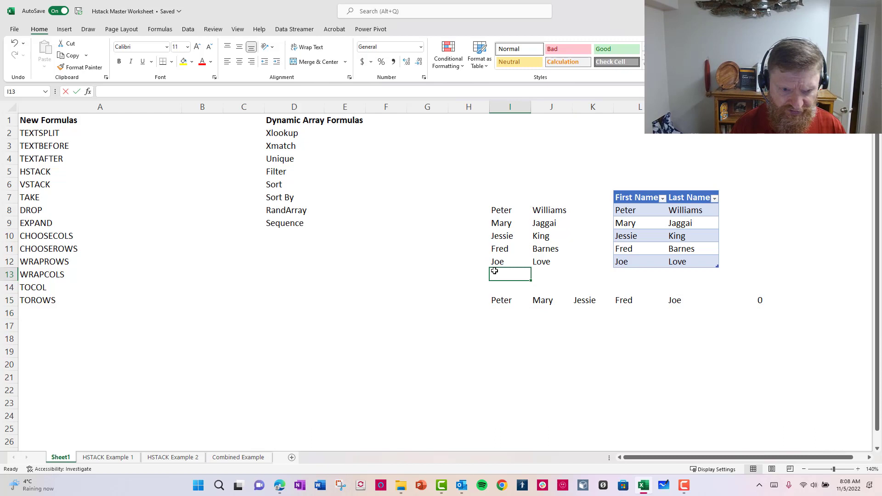
text(Phil)
key(Return)
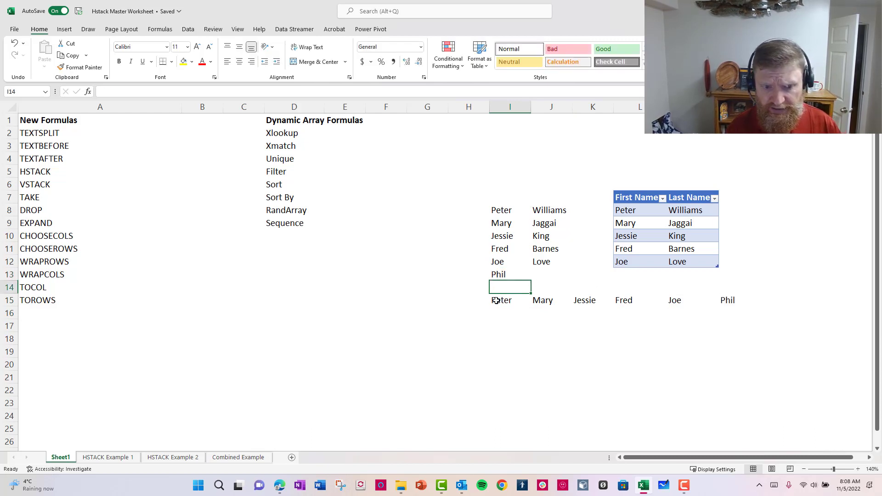
Step: Type Joe into O15, just past the spilled names in row 15
drag(496, 301, 744, 299)
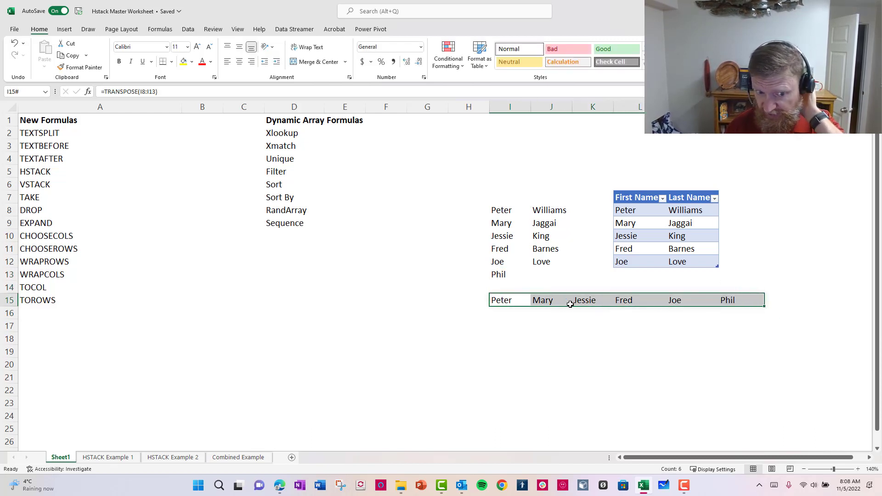
click(507, 300)
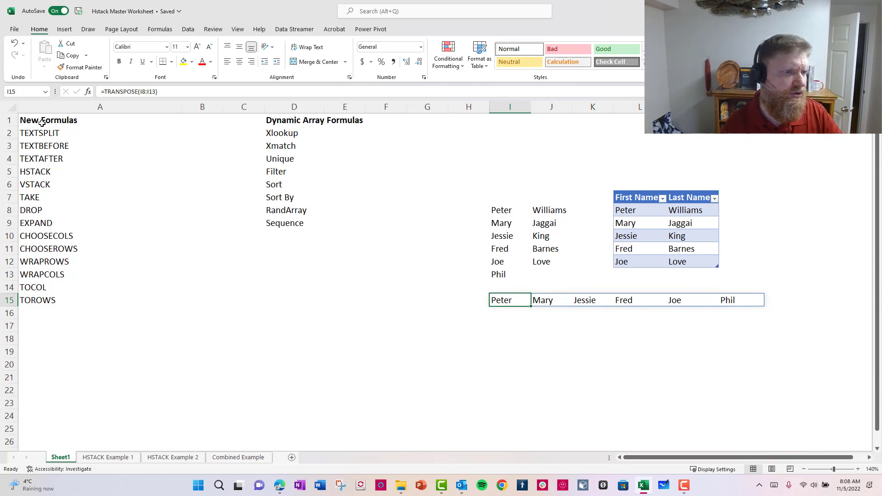
click(538, 302)
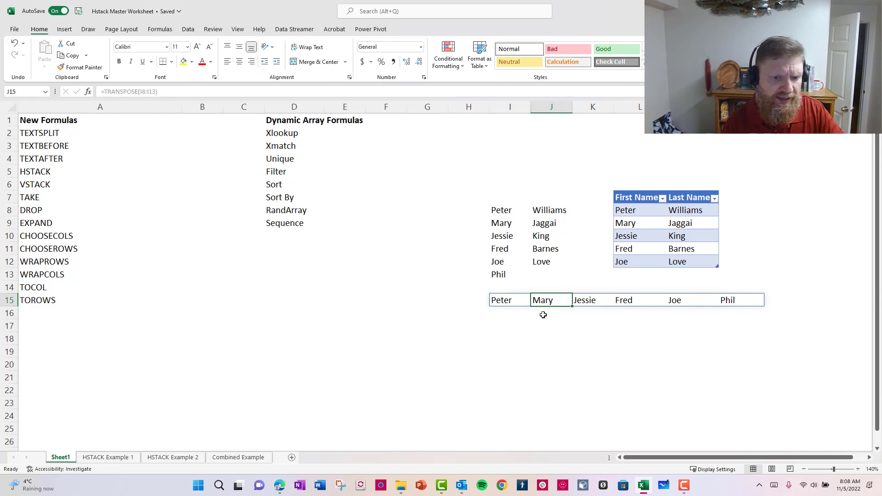
key(Right)
key(Right)
key(Right)
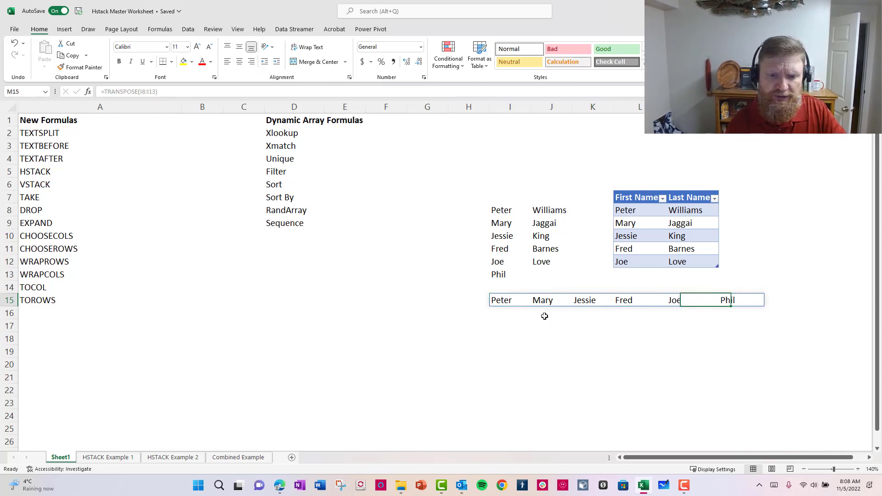
key(Left)
key(Left)
key(Left)
key(Left)
key(Left)
key(Right)
key(Right)
key(Right)
key(Right)
key(Right)
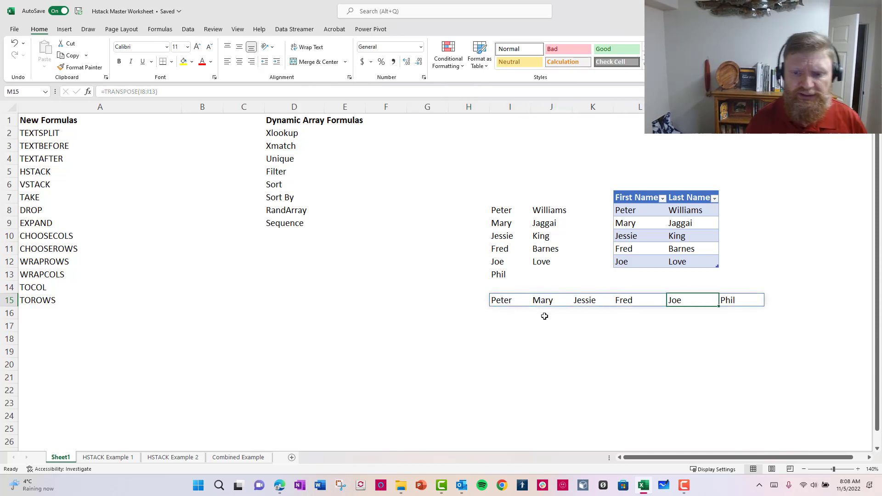
key(Right)
key(Right)
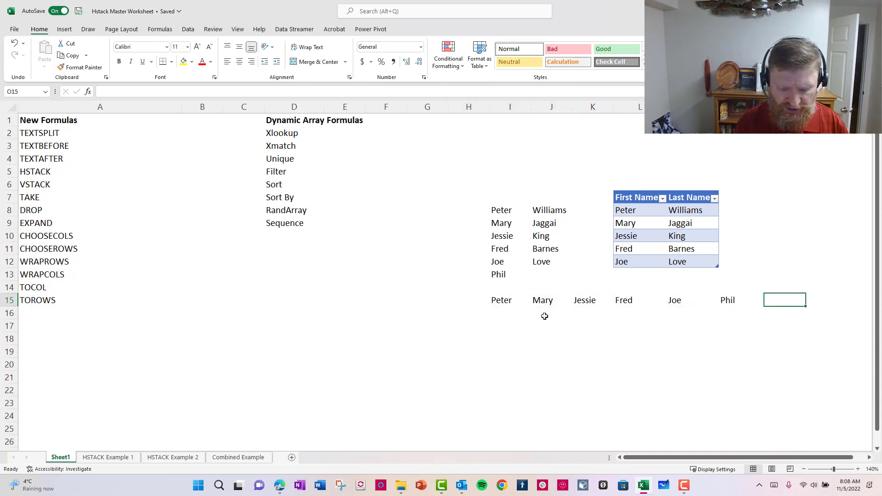
text(Joe)
key(Return)
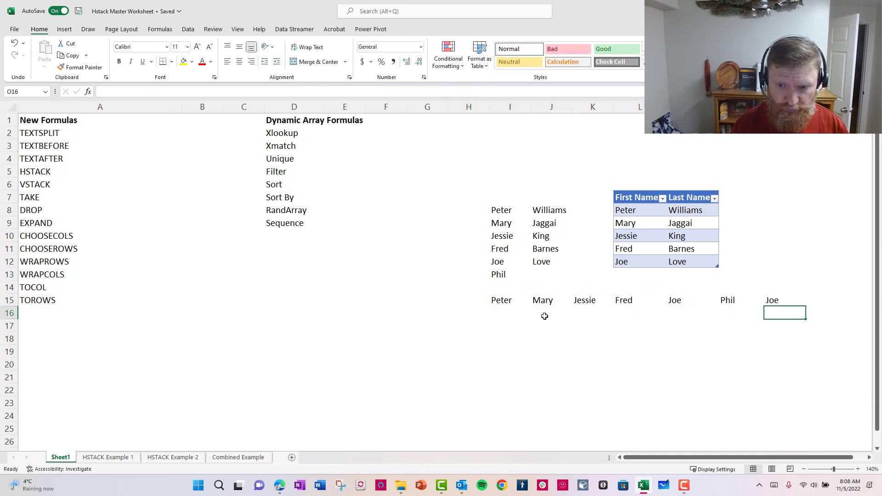
Step: Add Joe in I14, extend the TRANSPOSE range to I8:I14, and clear the blocking O15
click(505, 284)
text(Joe)
key(Return)
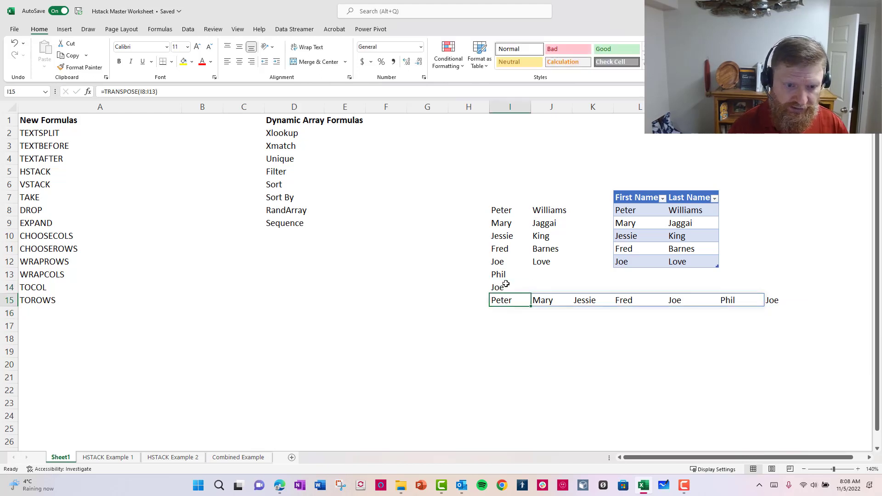
click(152, 92)
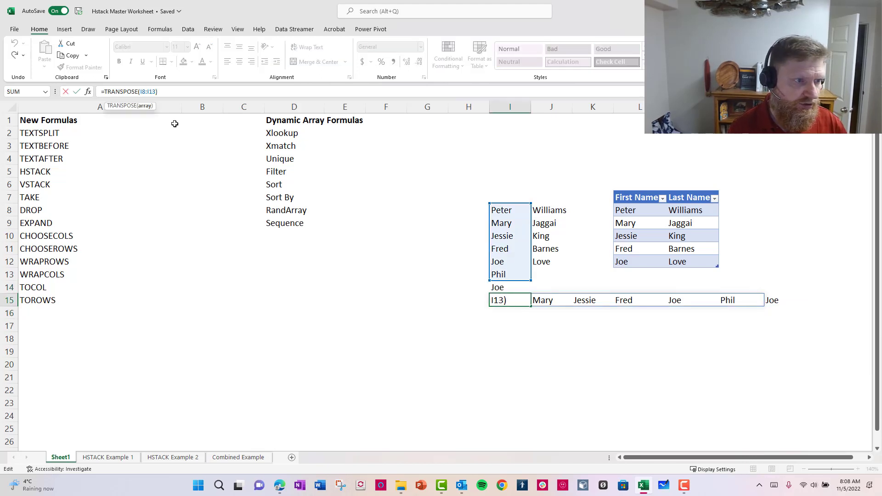
key(BackSpace)
text(4)
key(Return)
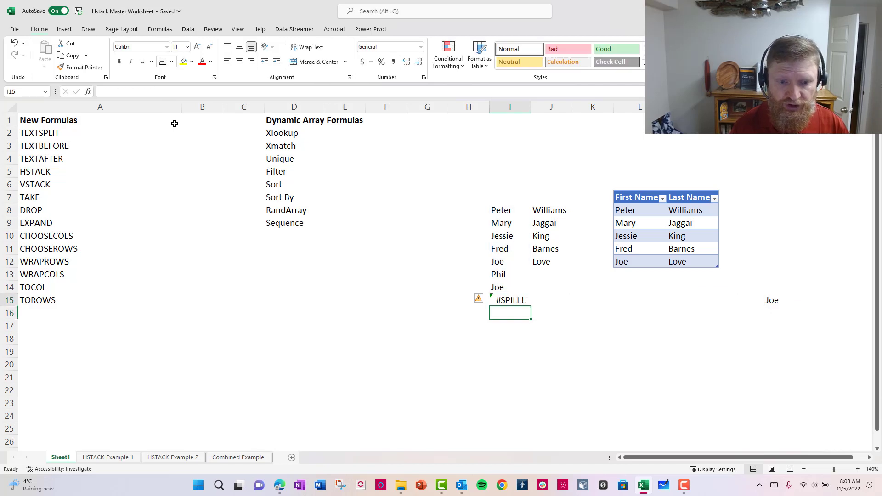
key(Up)
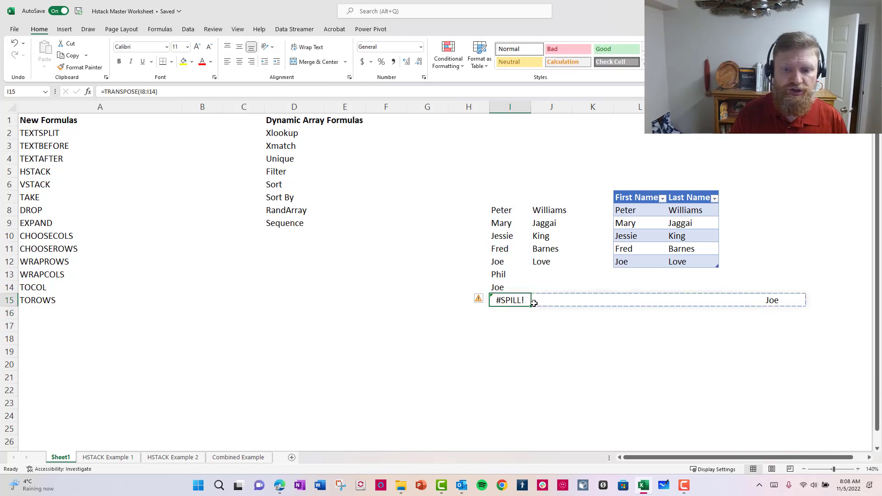
click(774, 301)
key(Delete)
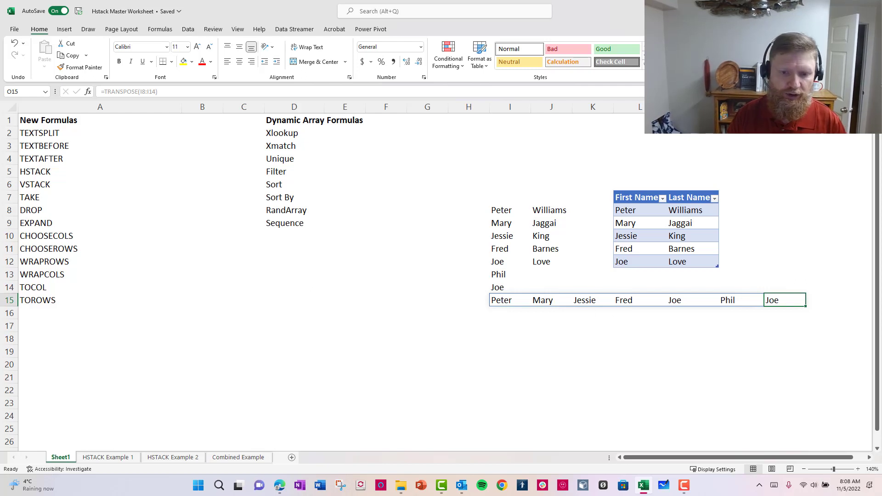
Step: Enter the spill reference =I15# in I17 to repeat all seven names across row 17
click(521, 304)
drag(508, 325, 510, 334)
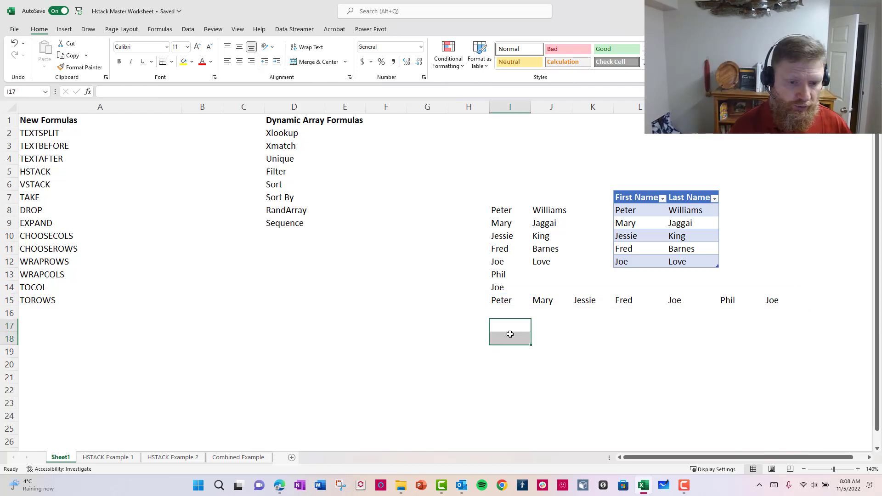
text(=)
key(Up)
key(Up)
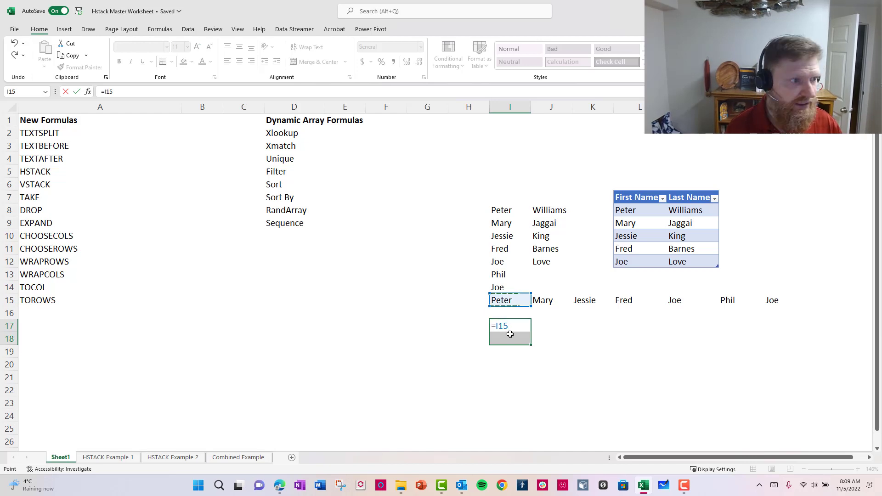
text(#)
key(Return)
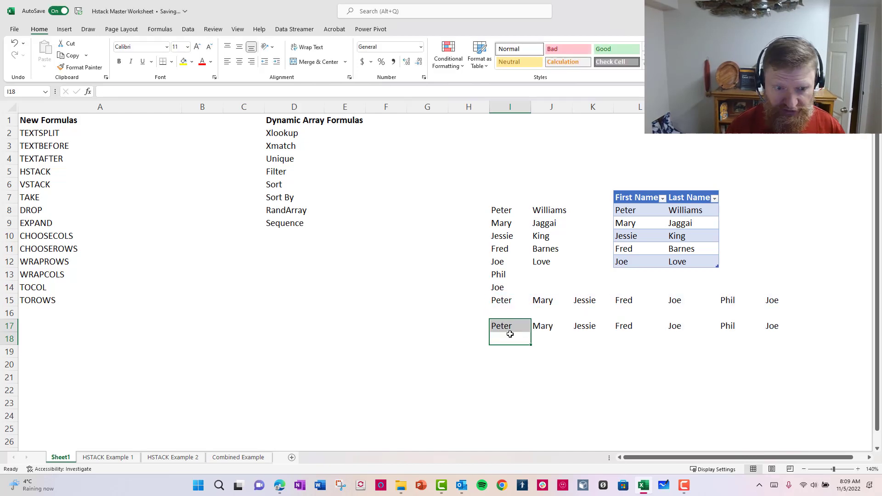
click(514, 323)
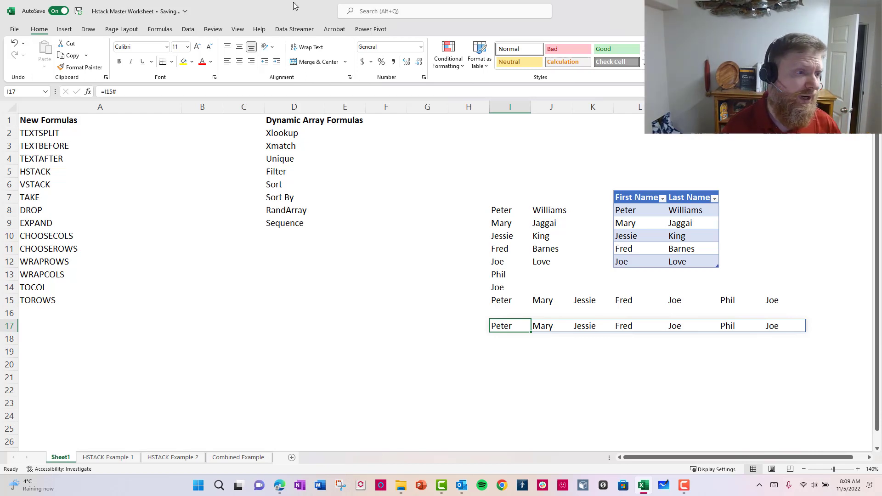
drag(23, 135, 57, 296)
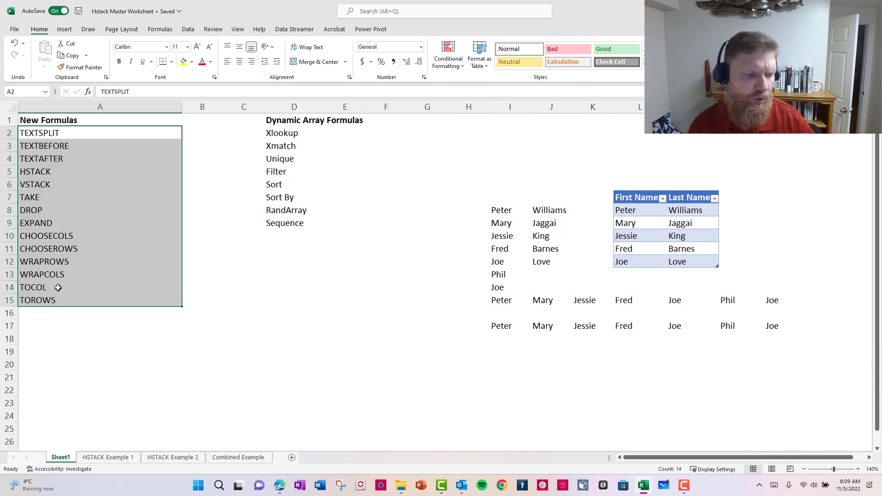
Step: Go to the HSTACK Example 1 sheet and start an HSTACK formula in G6
click(109, 458)
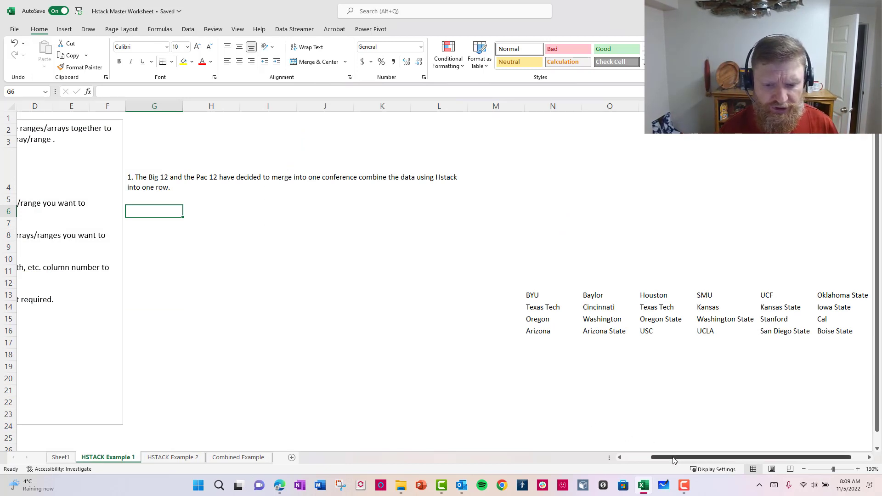
drag(665, 457, 639, 457)
click(434, 312)
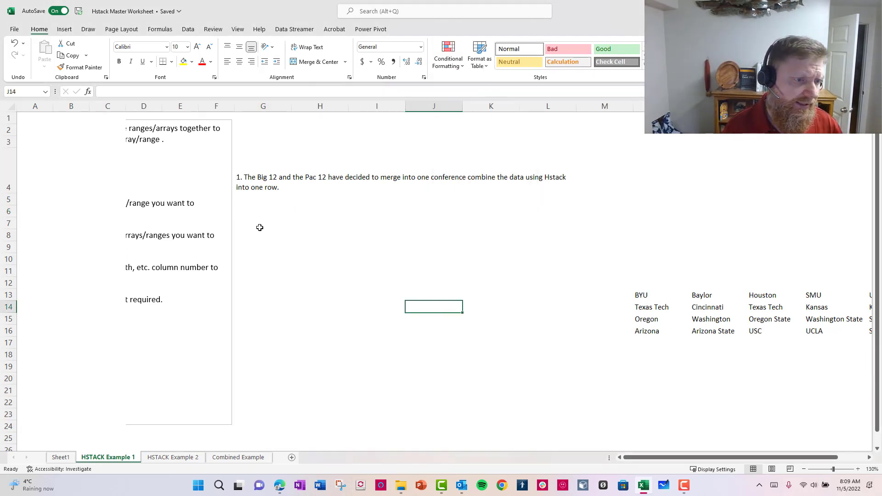
click(265, 213)
text(=H)
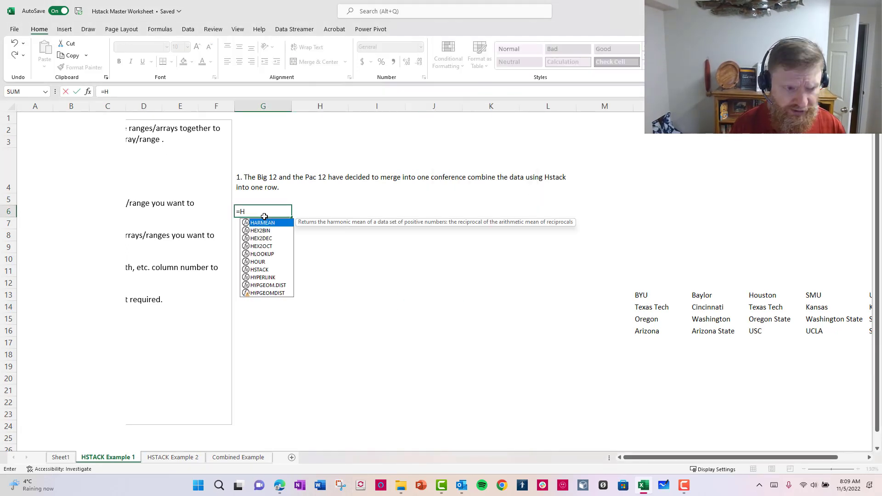
text(STACk()
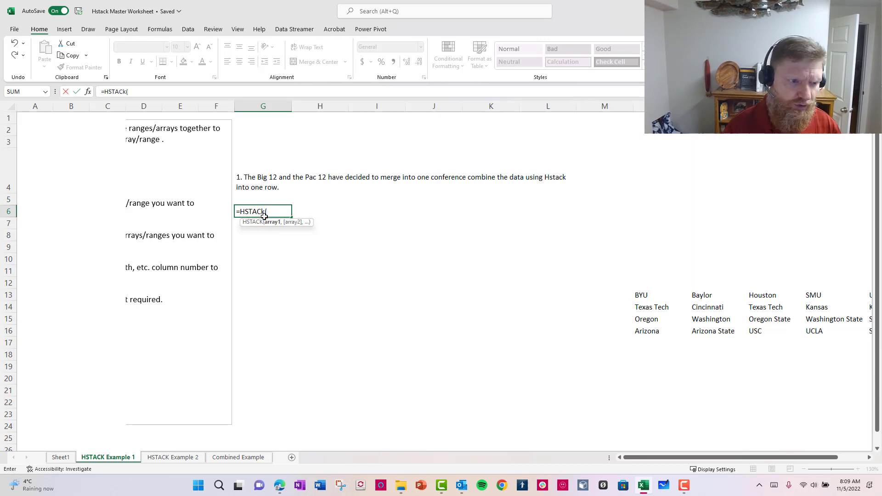
Step: Add team rows N13:S13, N14:S14, N15:S15, N16:S16 and N17:S17 as the HSTACK arrays
drag(643, 293, 770, 294)
text(,)
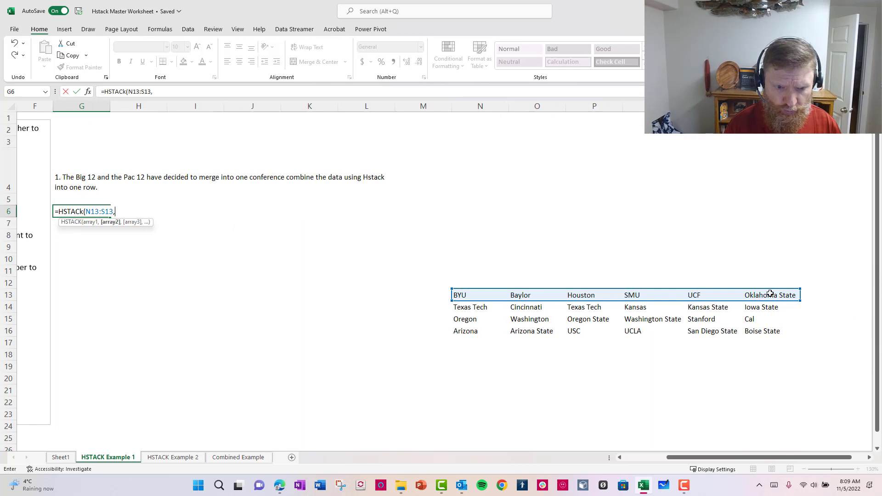
drag(473, 307, 769, 309)
text(,)
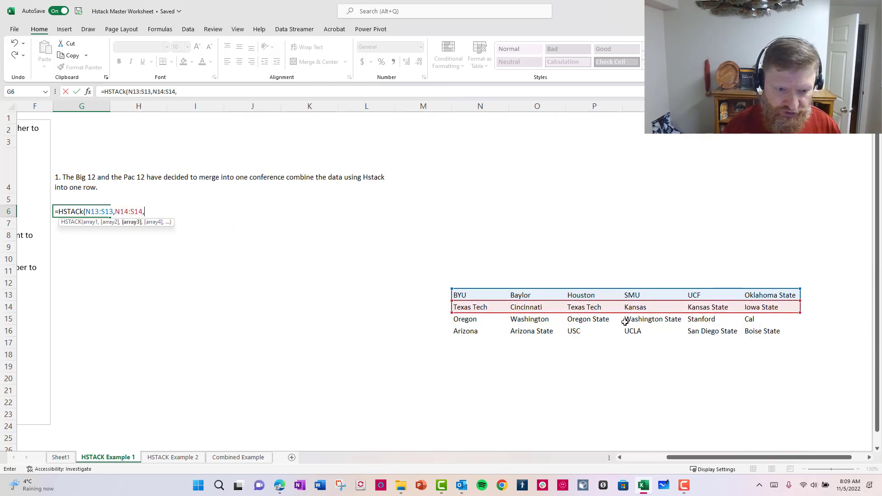
drag(469, 321, 783, 318)
text(,)
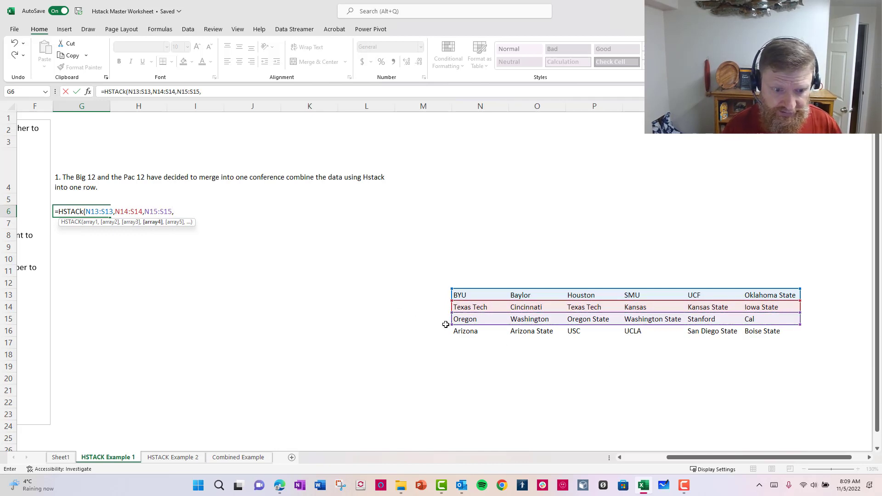
drag(459, 331, 789, 330)
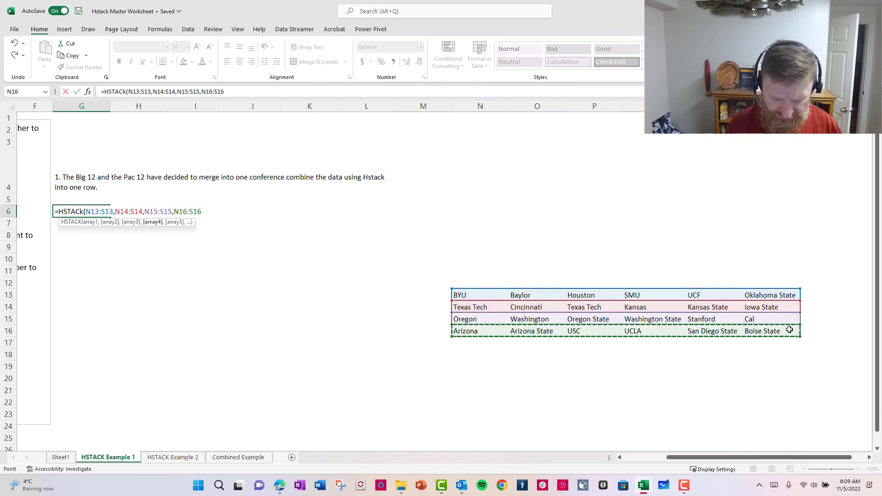
text(,)
click(465, 341)
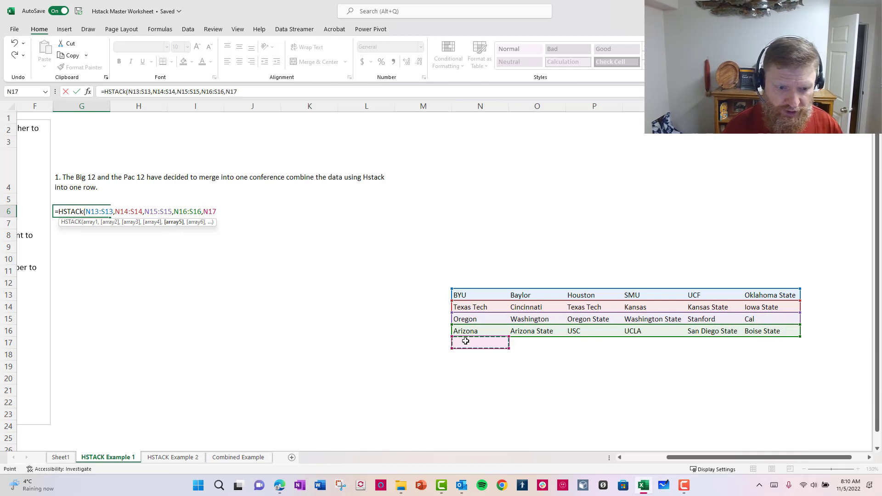
drag(465, 340, 795, 339)
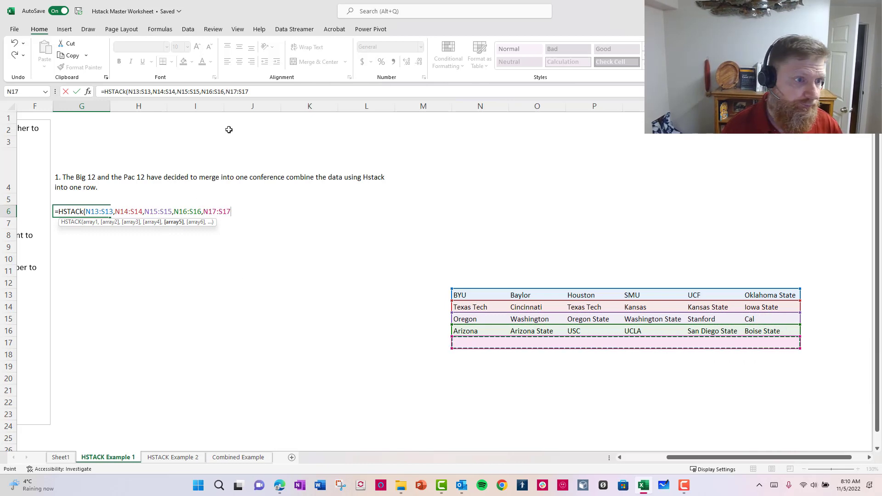
click(271, 92)
Step: Commit the HSTACK formula and check the merged team list across row 6
text())
key(Return)
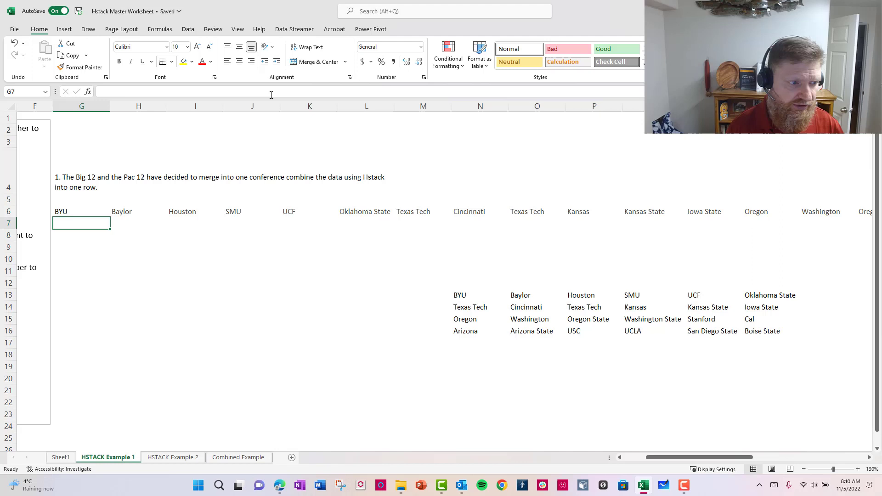
key(Up)
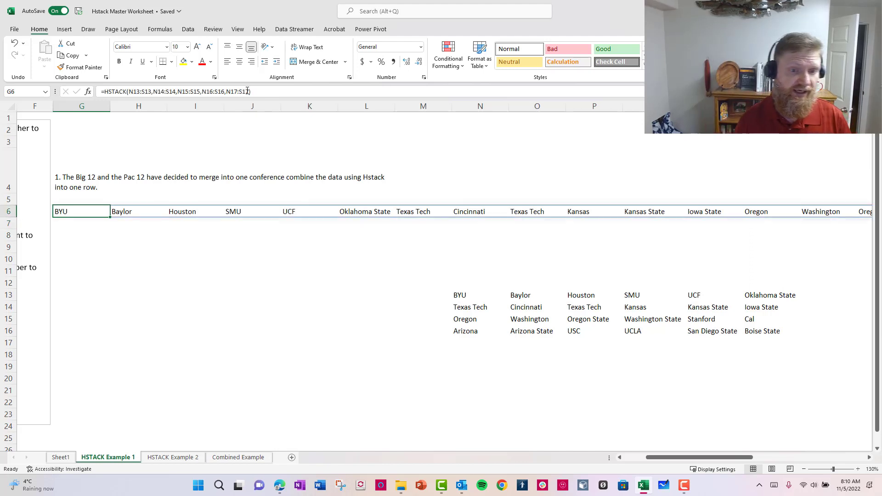
key(ctrl+Right)
key(Left)
key(Left)
key(Left)
key(Left)
key(Left)
key(Left)
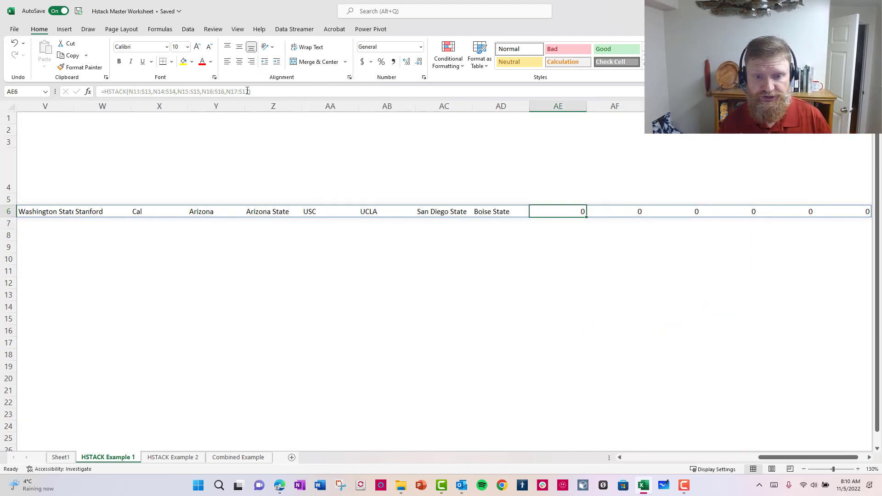
key(ctrl+Left)
key(Down)
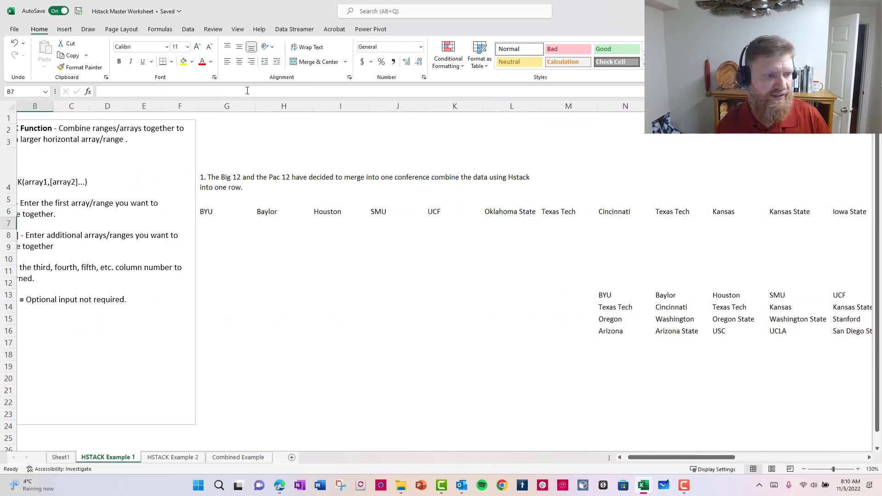
key(Left)
key(Left)
key(Left)
Step: Enter Nebraska in N17 below Arizona in the team list
key(Right)
key(Right)
key(Right)
key(Right)
key(Right)
key(Right)
key(Right)
key(Right)
key(Right)
key(Right)
key(Right)
key(Right)
key(Right)
key(Right)
key(Down)
key(Down)
key(Down)
key(Down)
key(Down)
key(Down)
key(Down)
key(Down)
key(Down)
key(Down)
key(Down)
key(Down)
key(Down)
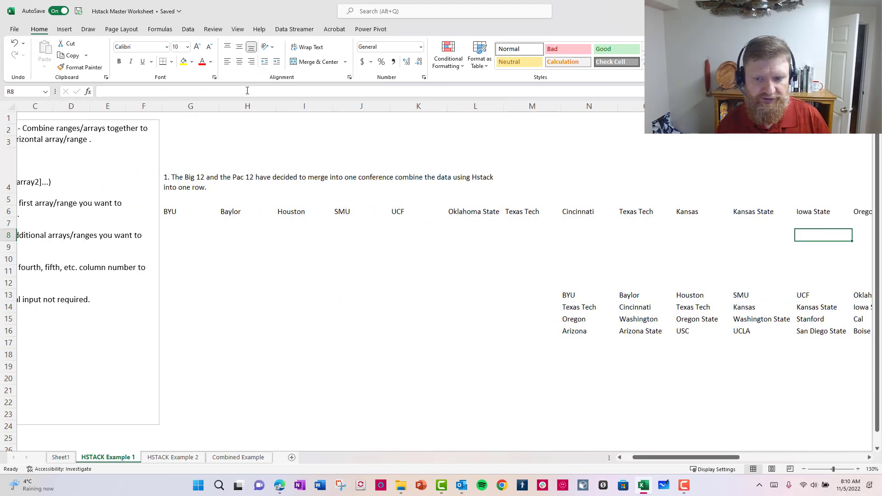
key(Left)
key(Left)
key(Left)
key(Left)
key(Left)
key(Up)
key(Up)
key(Up)
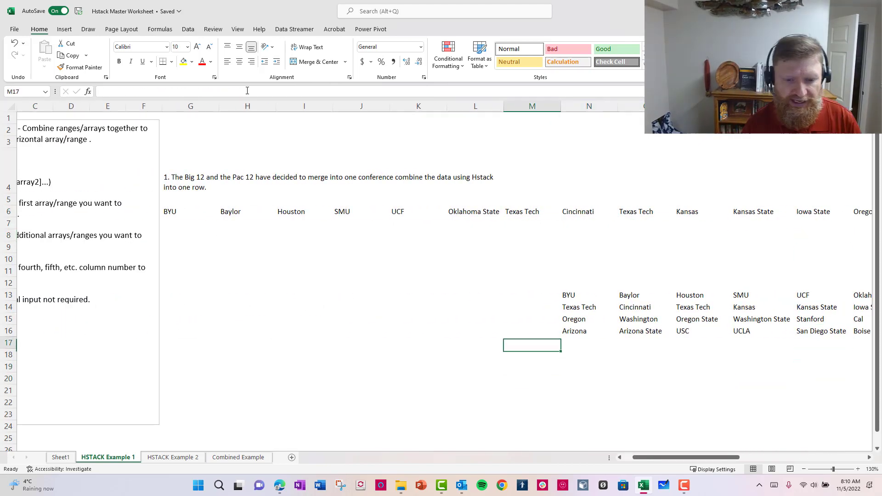
key(Up)
key(Right)
key(Down)
text(Neb)
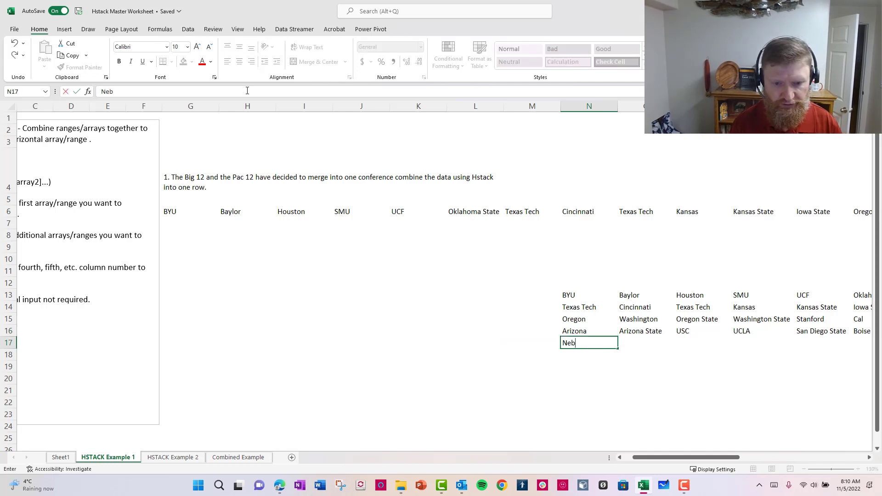
text(raska)
key(Return)
Step: Follow the merged row 6 to confirm Nebraska now appears in the spill
key(Up)
key(Up)
key(Up)
key(Up)
key(Up)
key(Up)
key(Up)
key(Up)
key(Up)
key(Up)
key(Up)
key(Up)
key(Up)
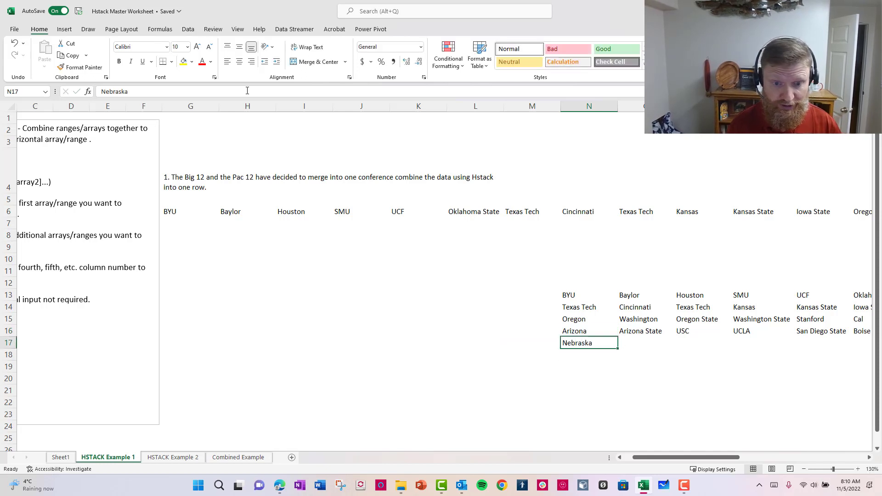
key(Down)
key(Right)
key(Right)
key(Right)
key(Right)
key(Right)
key(Right)
key(Right)
key(Right)
key(Right)
key(Right)
key(Right)
key(Right)
key(Right)
key(Right)
key(Right)
key(Right)
key(Right)
key(Right)
key(Right)
key(Right)
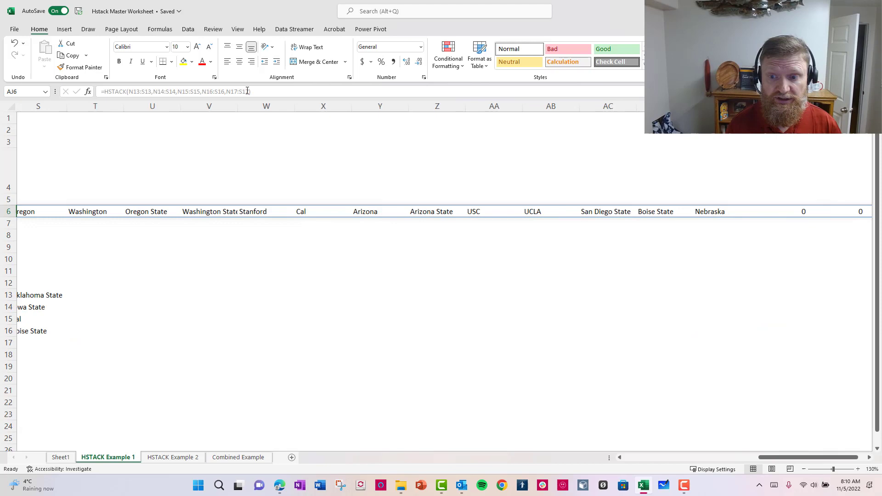
key(Left)
key(Left)
key(Left)
key(Left)
key(Left)
key(Left)
key(Left)
key(Left)
key(Left)
key(Left)
key(Left)
key(Left)
key(Left)
key(Left)
key(Left)
key(Left)
key(Left)
key(Left)
key(Left)
key(Left)
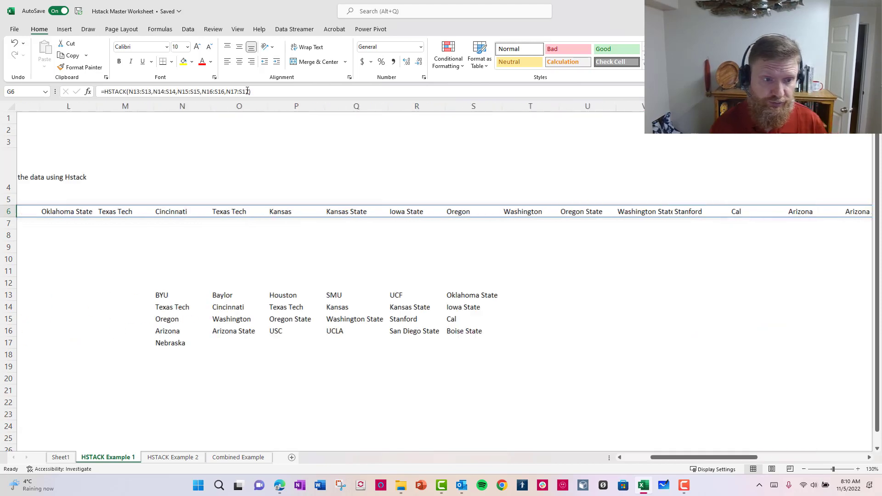
key(Left)
key(Left)
key(Left)
key(Left)
key(Left)
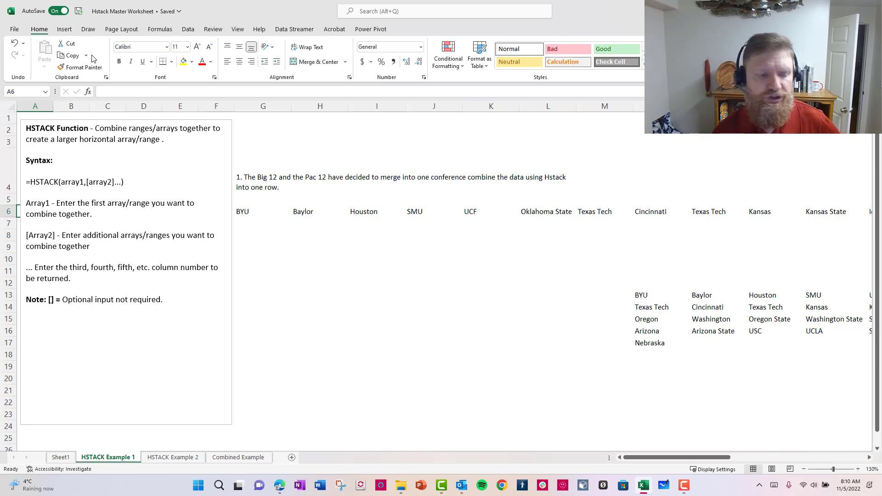
Step: On HSTACK Example 2, insert a PivotTable from the sales table at P6 on the same sheet
click(170, 455)
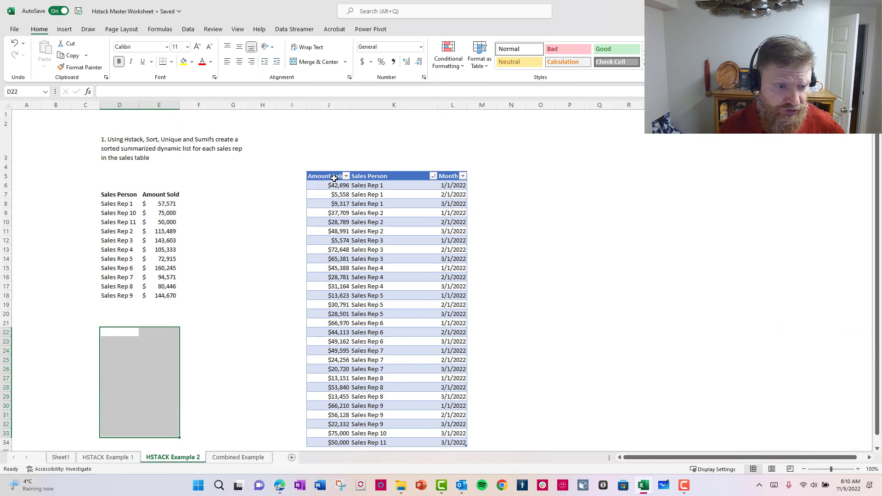
drag(334, 178, 447, 425)
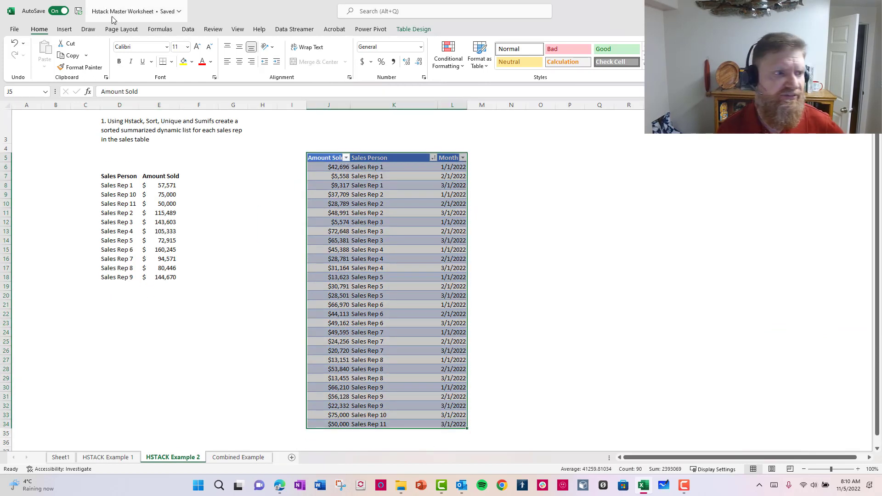
click(69, 31)
click(21, 61)
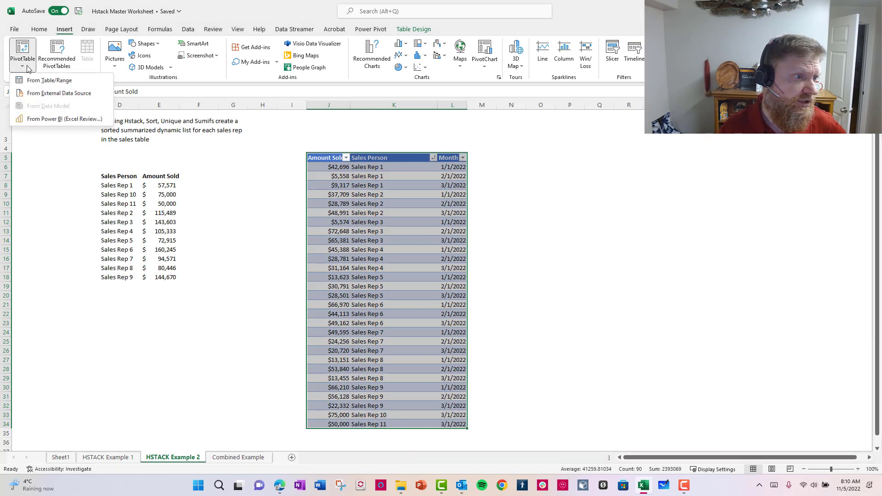
click(38, 79)
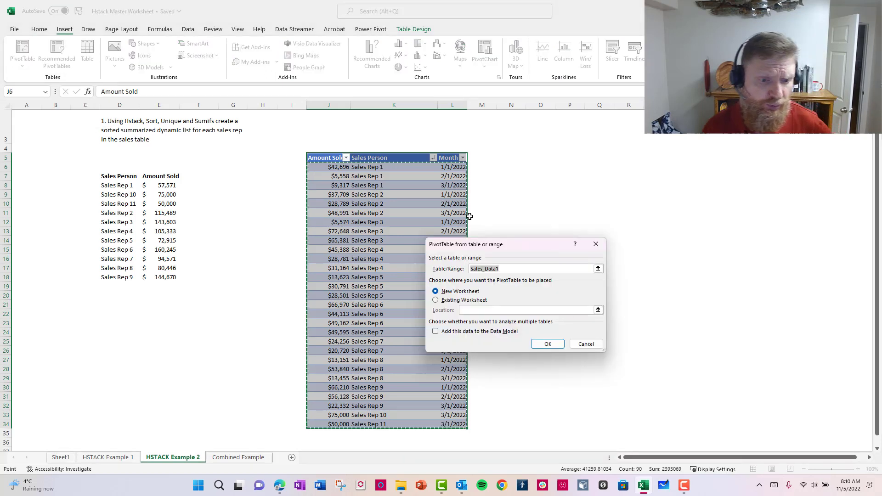
click(436, 300)
click(577, 170)
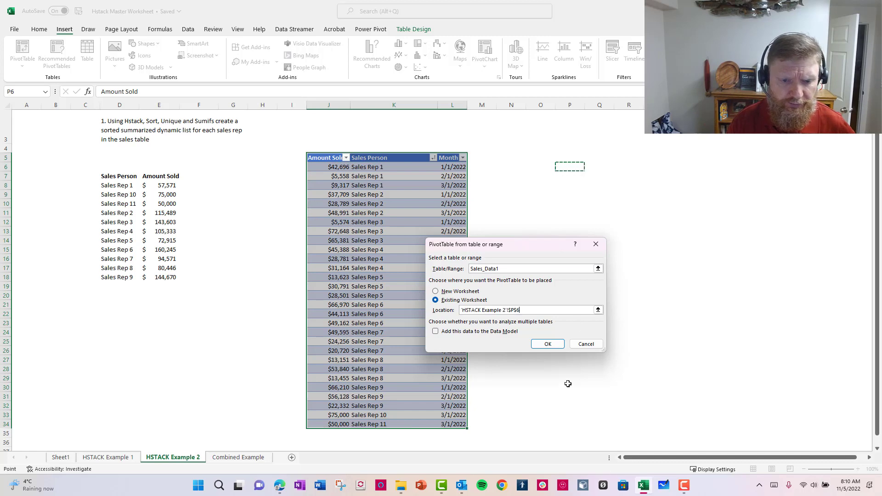
click(548, 344)
Step: Put Sales Person in Rows and Amount Sold in Values, comparing the Grand Total with D7's HSTACK list
drag(754, 165, 803, 378)
drag(744, 175, 770, 397)
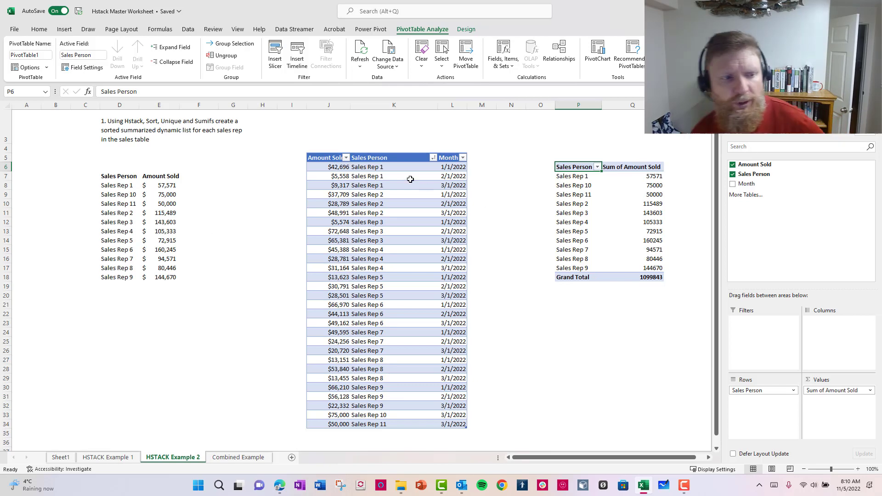
click(118, 178)
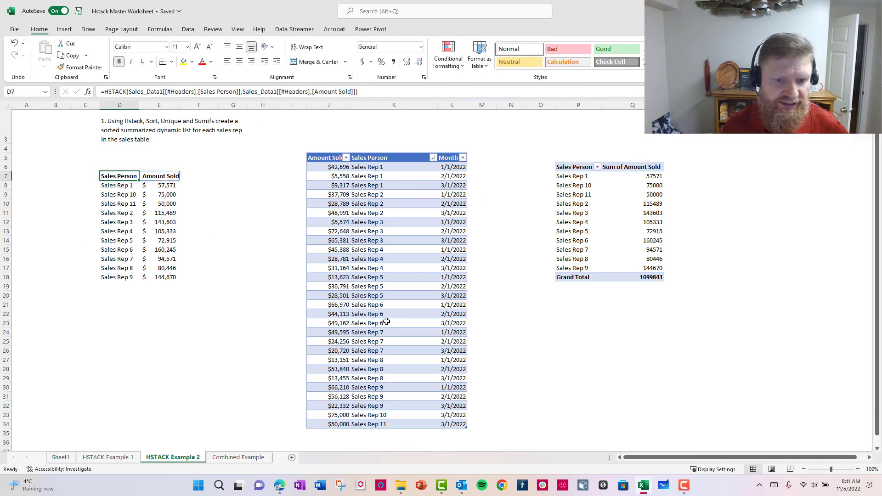
click(566, 282)
click(585, 278)
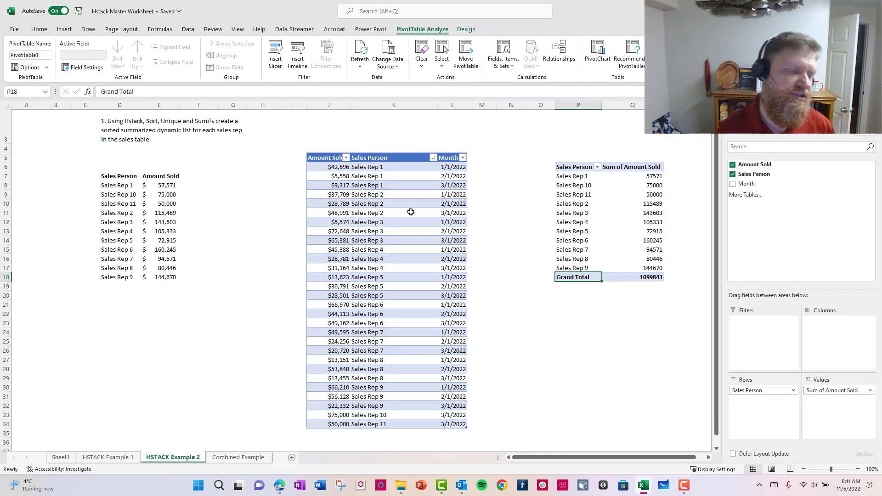
click(119, 286)
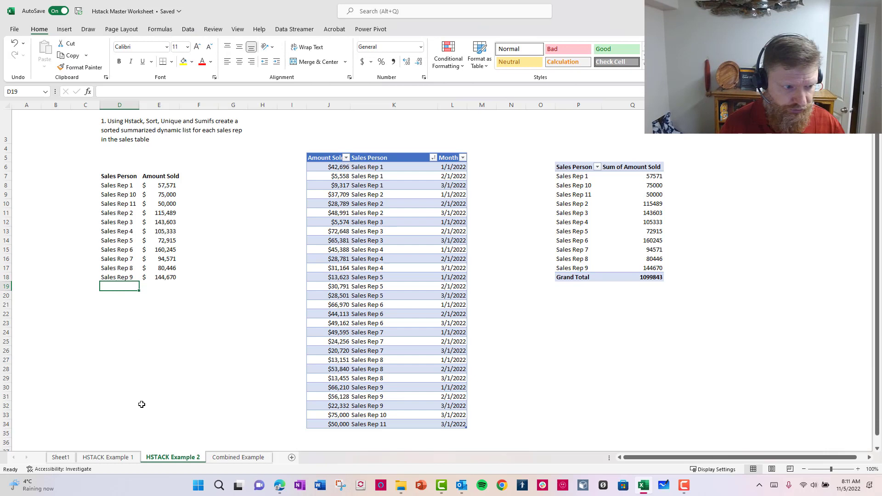
Step: In D20, HSTACK the table's Sales Person and Amount Sold headers into a header row
key(Down)
text(=)
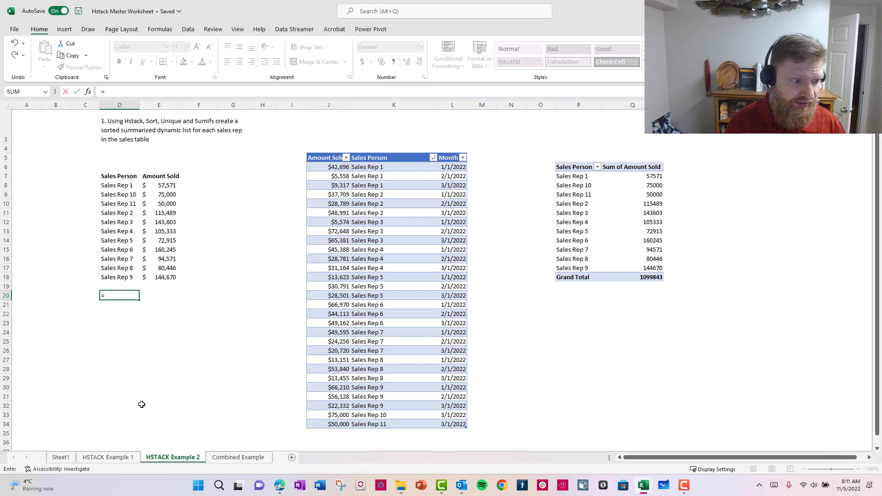
text(HSTACK)
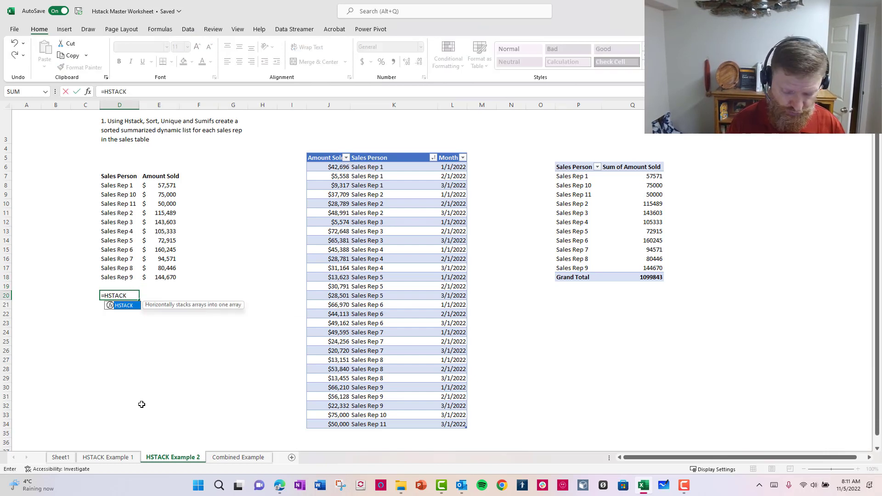
text(()
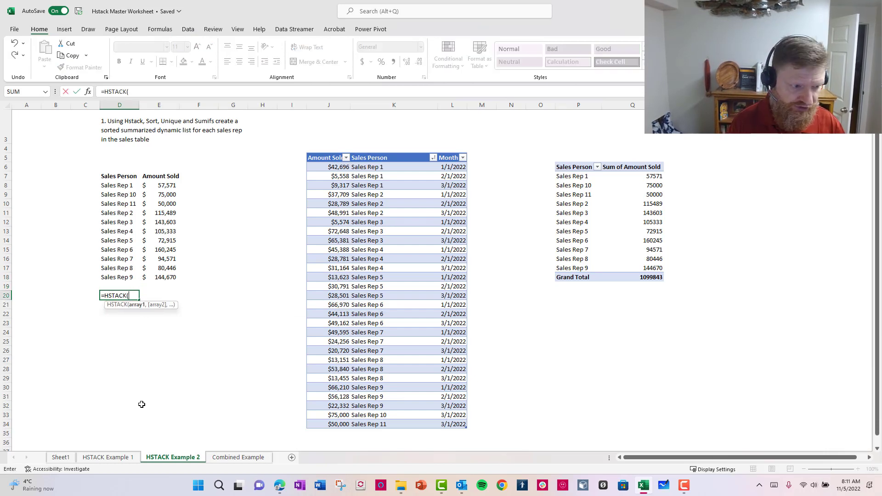
click(396, 157)
text(,)
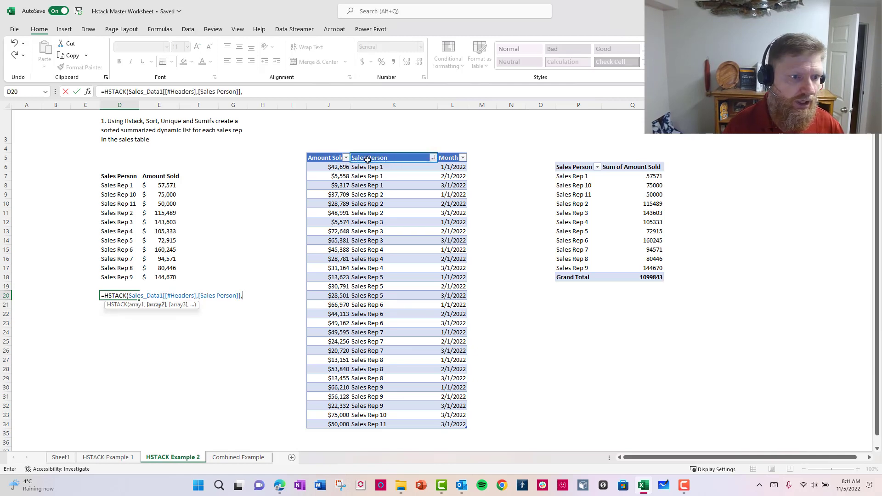
click(342, 159)
click(377, 90)
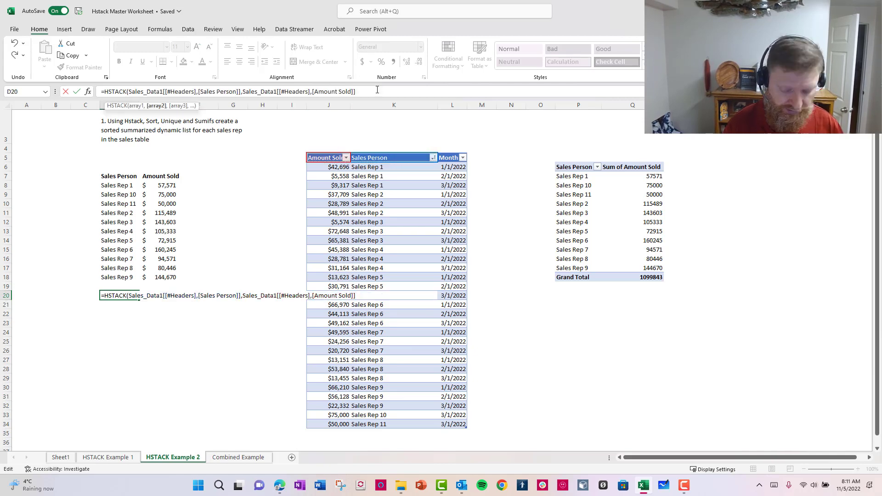
text())
key(Return)
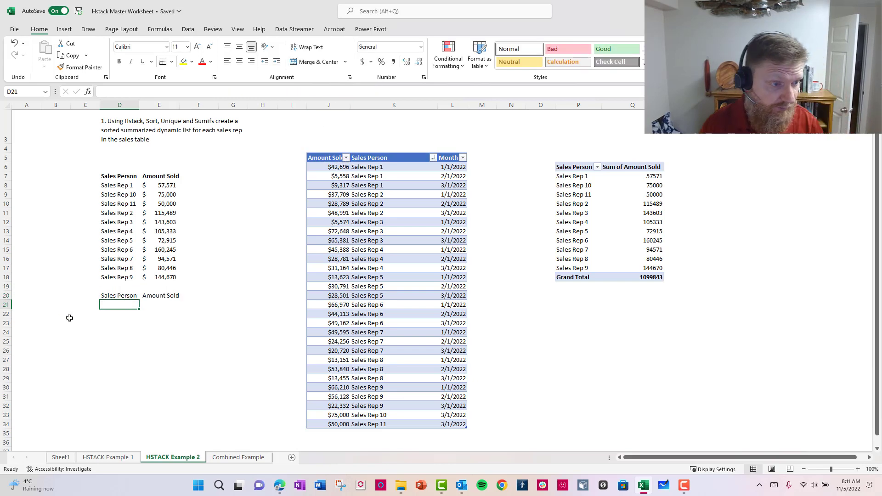
Step: Bold the two new header cells and compare them with the existing rep totals
drag(115, 295, 155, 297)
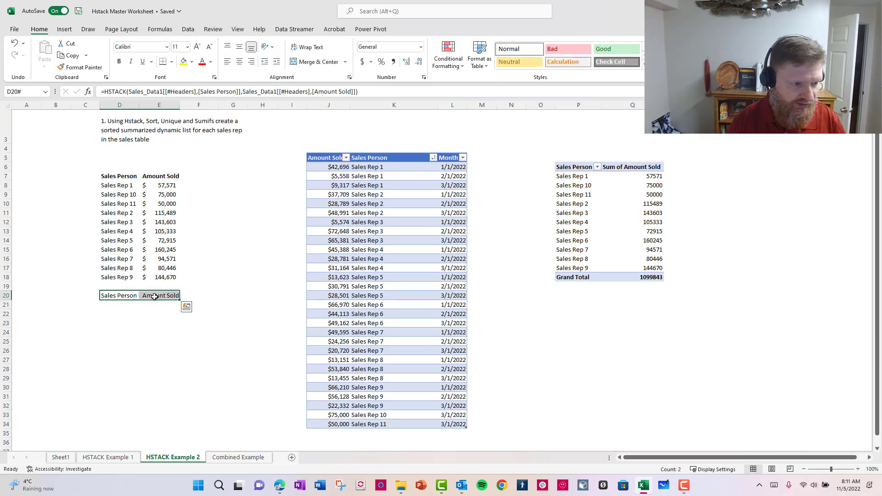
key(ctrl+b)
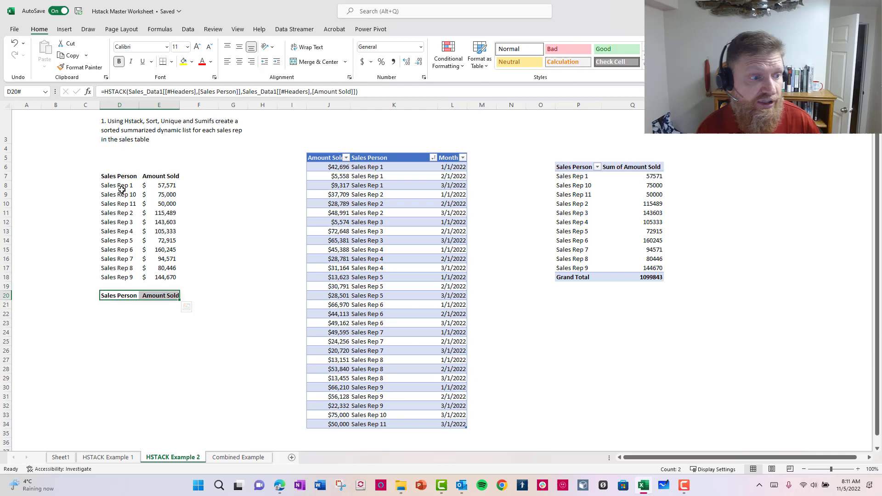
drag(122, 189, 158, 278)
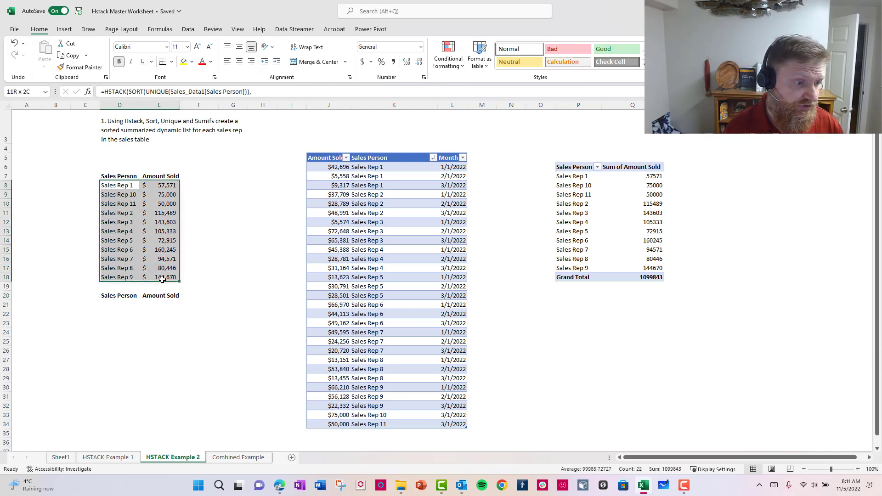
click(117, 310)
Step: Enter =HSTACK(Sales_Data1[Sales Person]) in D21 so every rep entry spills down
click(119, 303)
text(=)
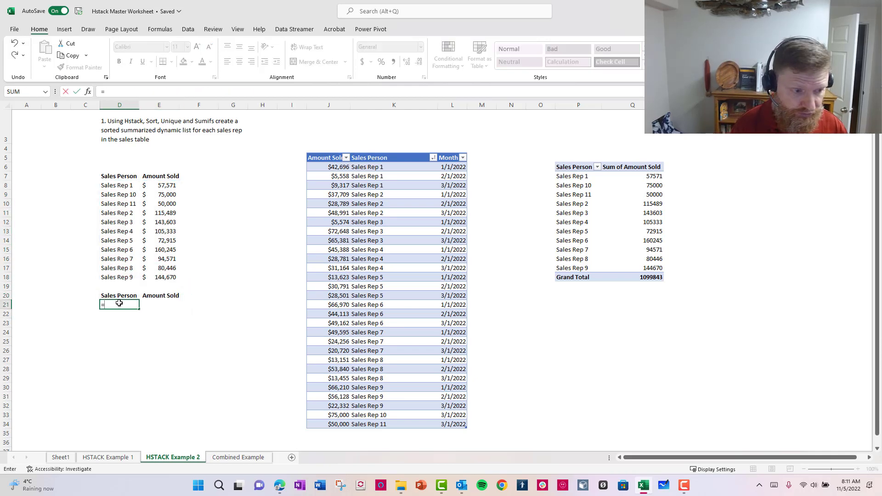
text(HSTACK()
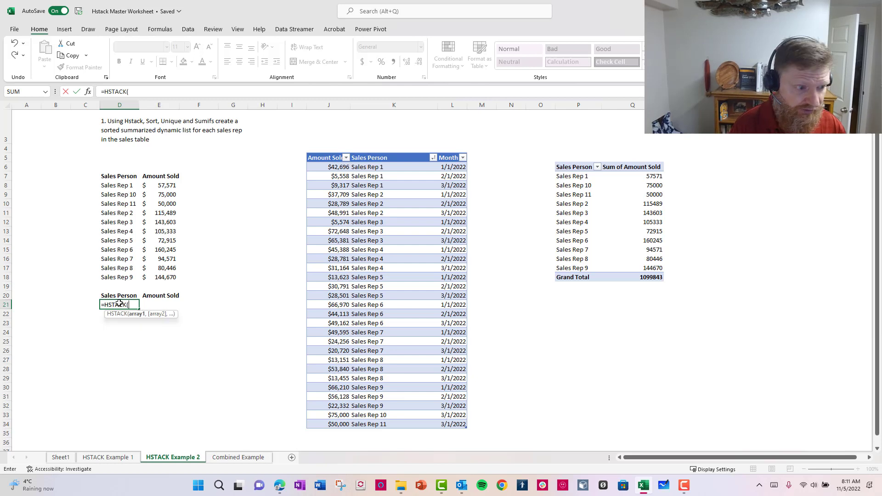
click(394, 152)
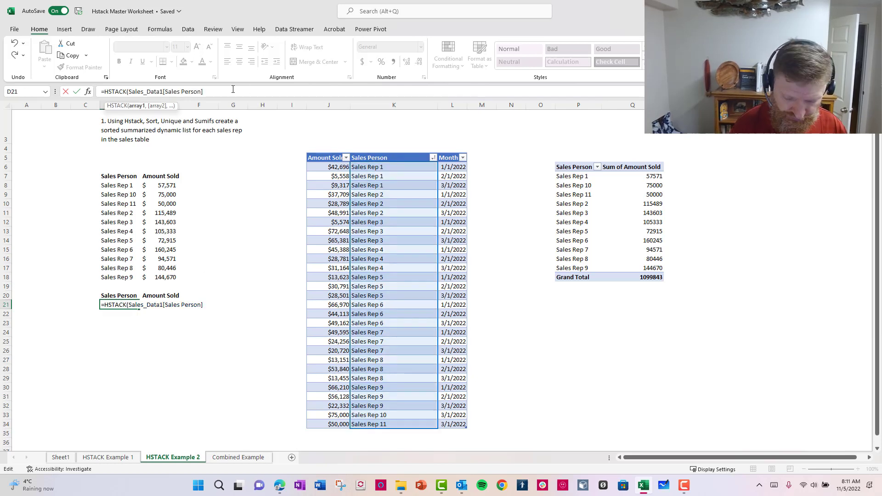
text())
key(Return)
Step: Browse Sheet1 and HSTACK Example 1, then return to the HSTACK Example 2 sheet
scroll(138, 368, down, 7)
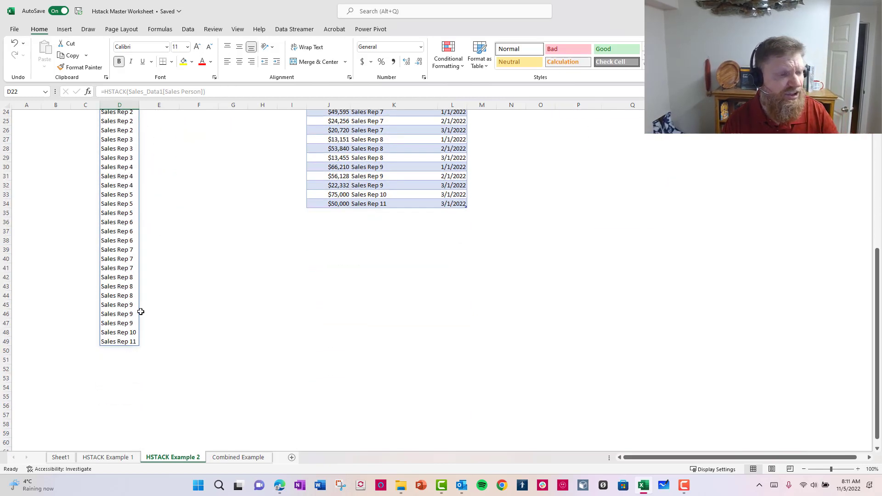
scroll(140, 311, up, 6)
click(117, 248)
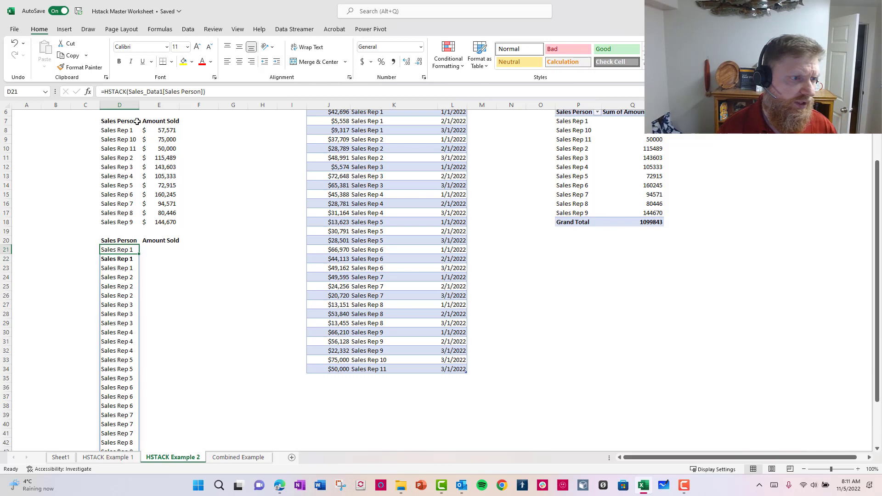
click(60, 457)
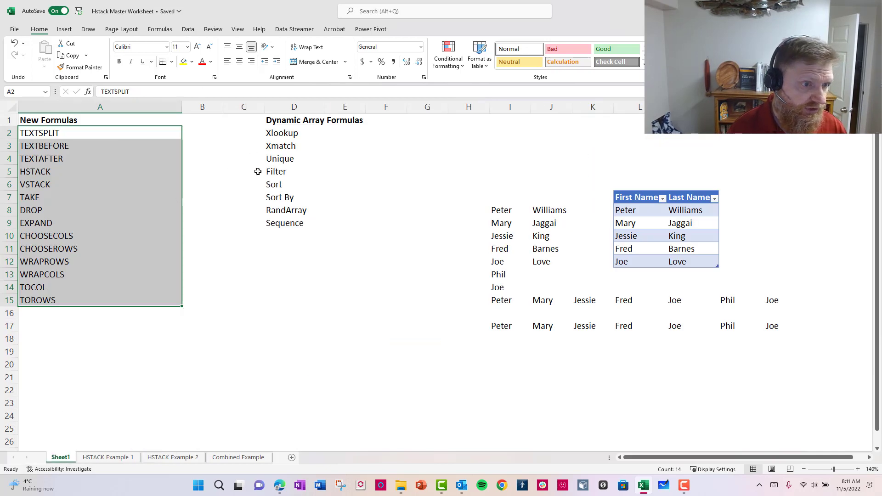
click(288, 158)
click(128, 449)
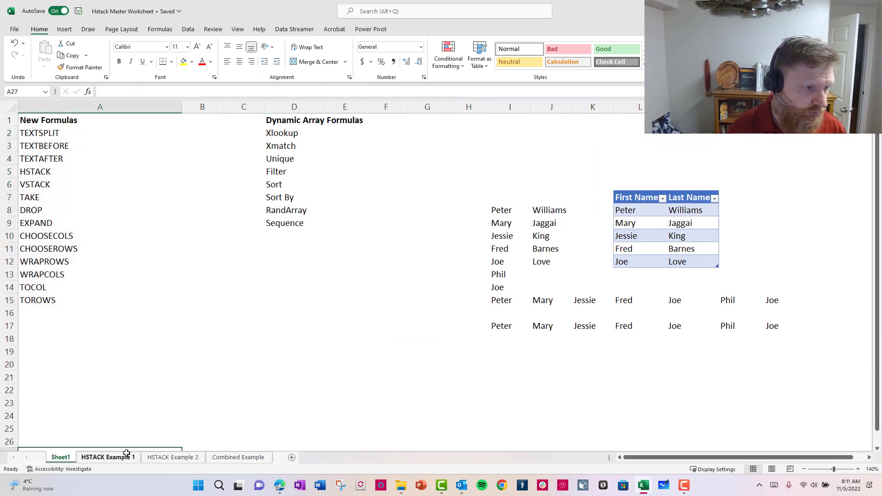
click(128, 457)
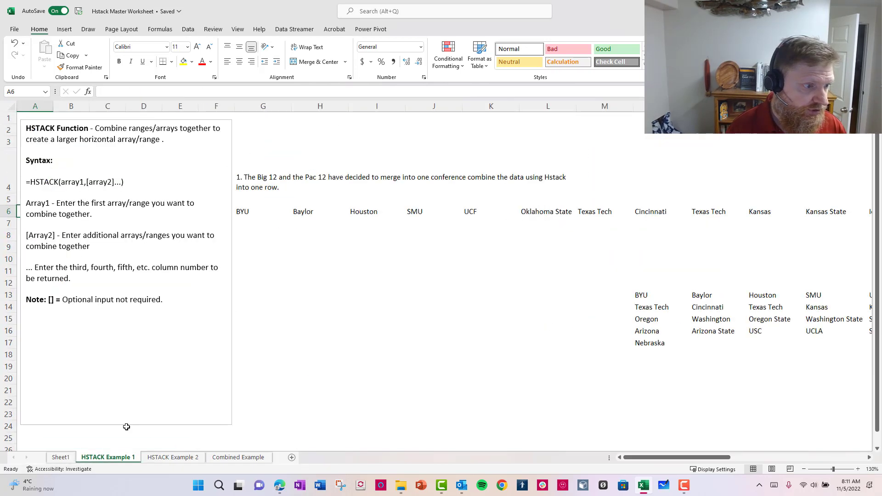
click(173, 457)
Step: Wrap the D21 reference in UNIQUE so Sales Rep 1 through 11 each appear once
click(129, 90)
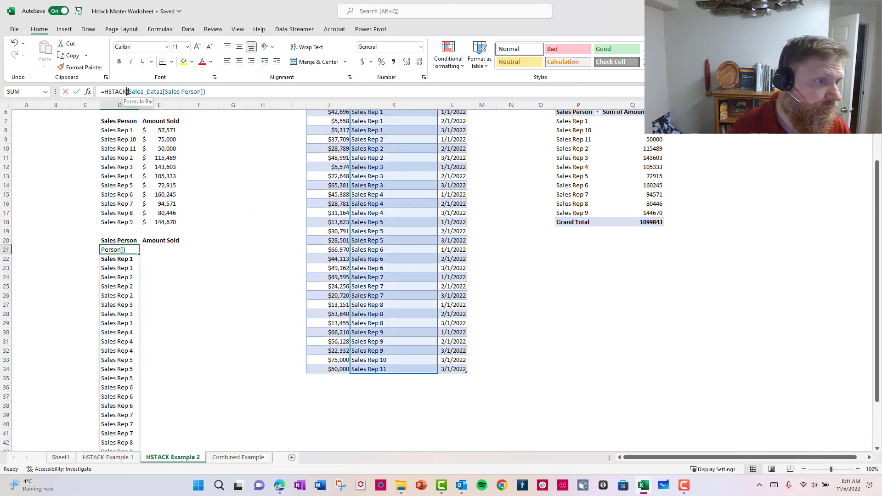
key(Right)
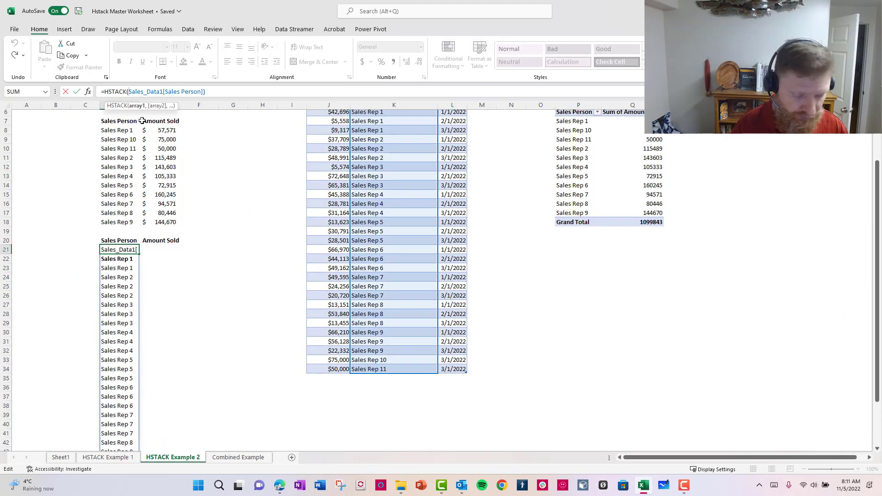
text(Unique()
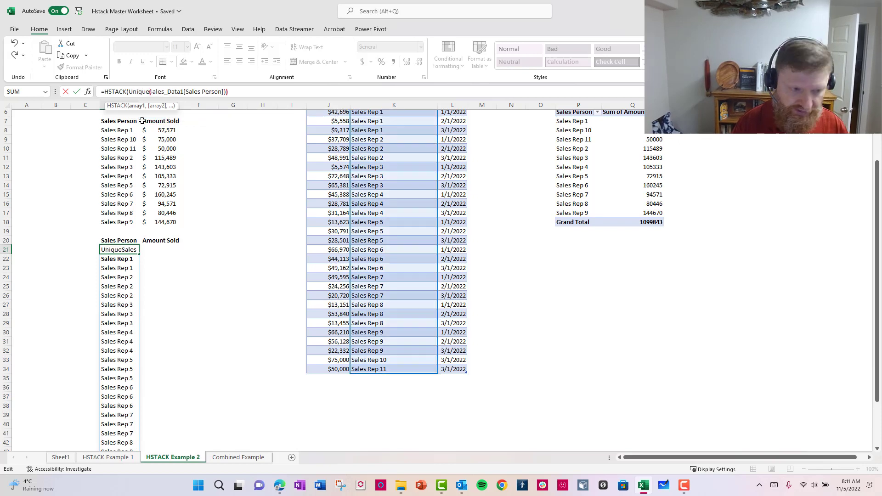
scroll(143, 119, up, 2)
click(244, 92)
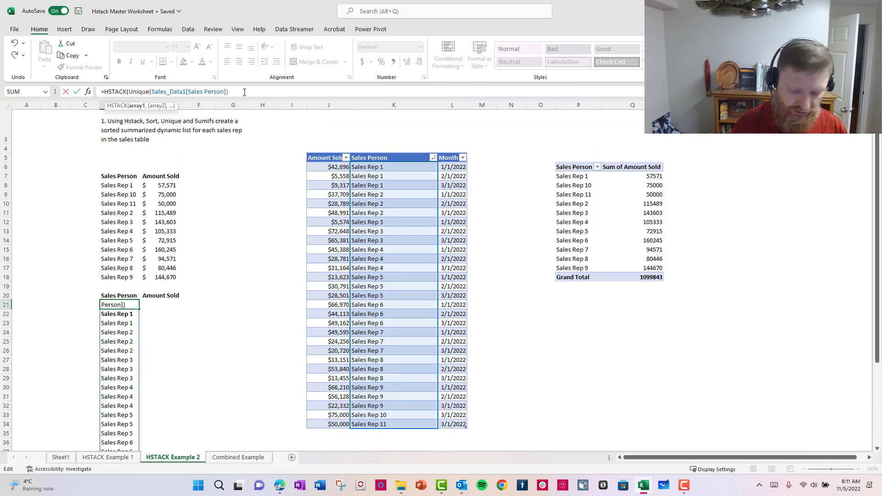
text())
key(Return)
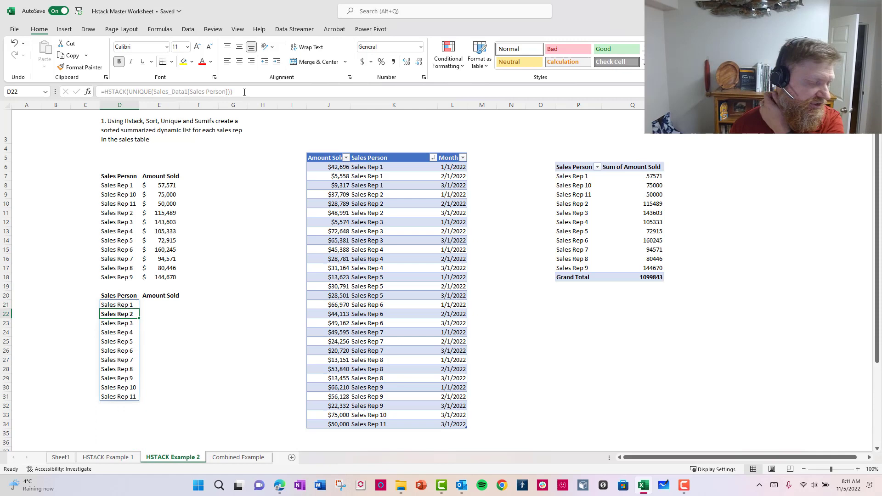
key(Up)
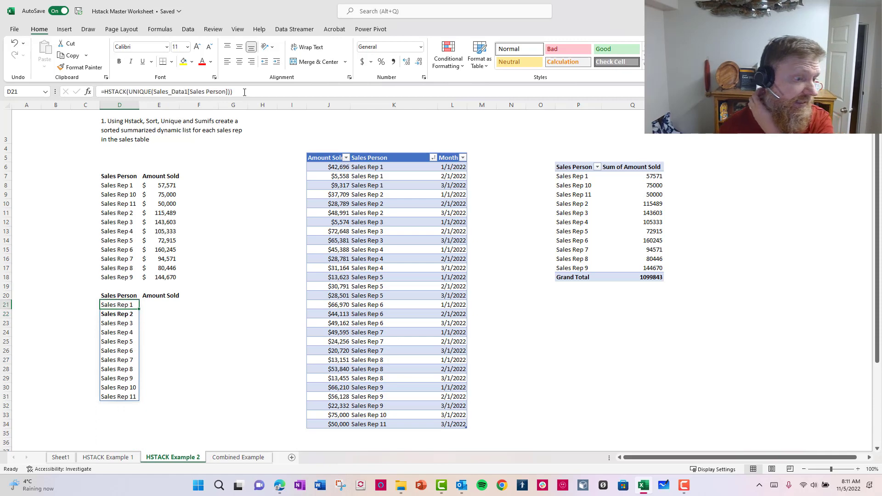
Step: Remove the bold from Sales Rep 2 and select the empty Amount Sold cells E21:E31
click(128, 315)
key(ctrl+b)
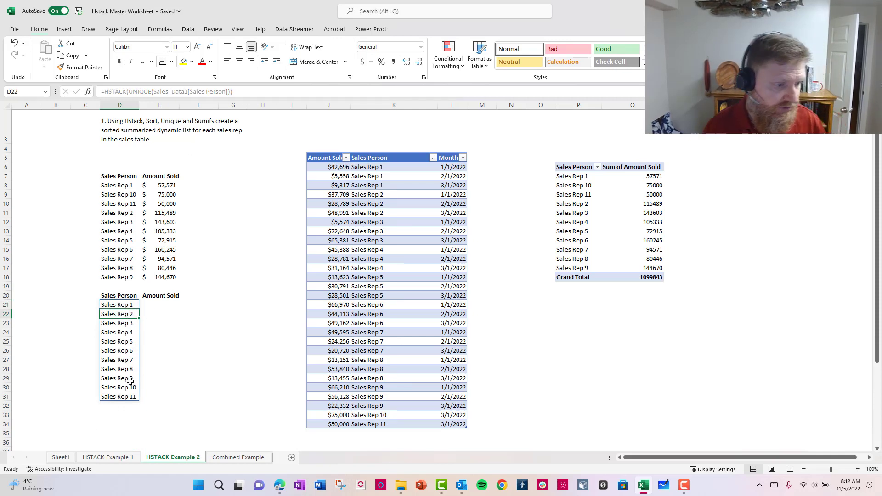
click(116, 307)
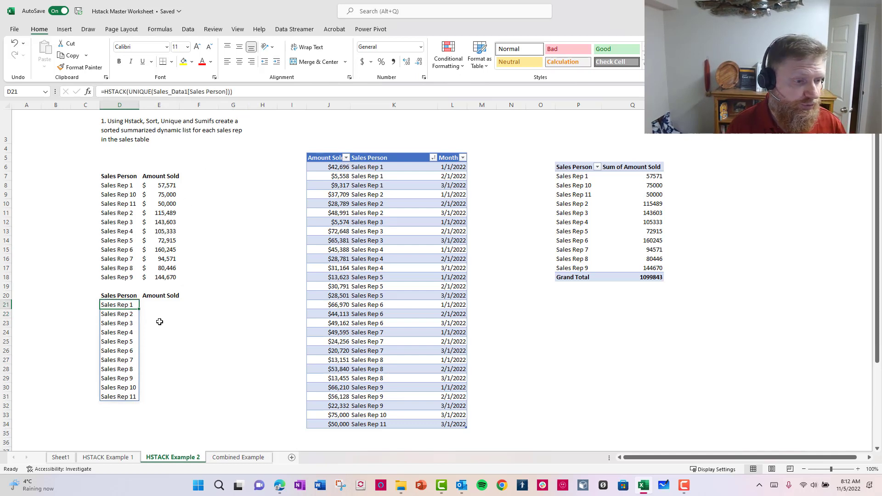
drag(160, 306, 161, 396)
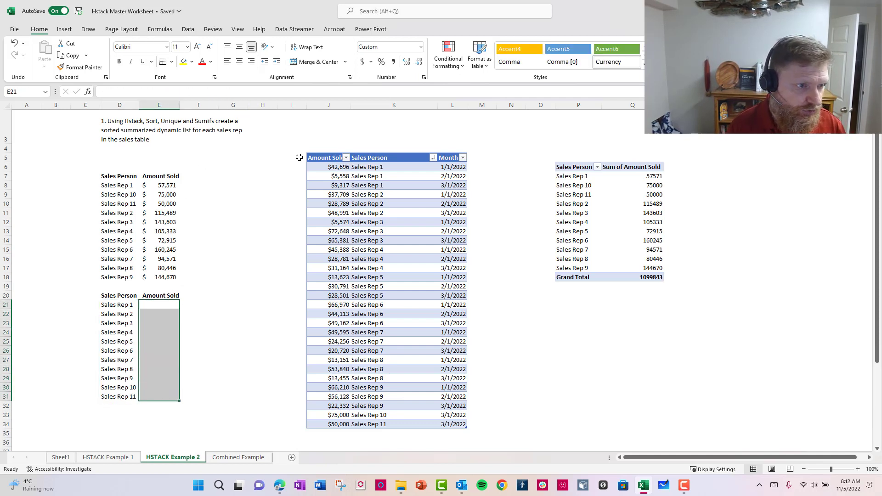
Step: Append SUMIFS(Sales_Data1[Amount Sold],Sales_Data1[Sales Person],UNIQUE(Sales_Data1[Sales Person])) as D21's second column
click(112, 303)
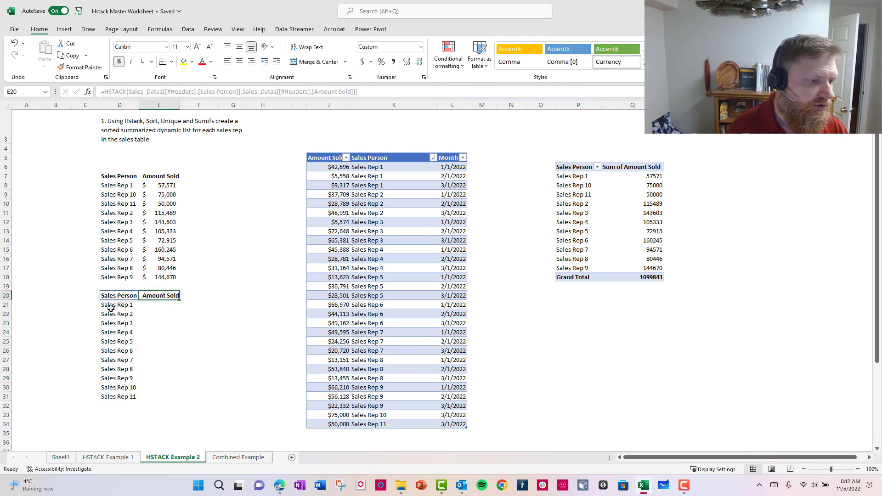
click(252, 90)
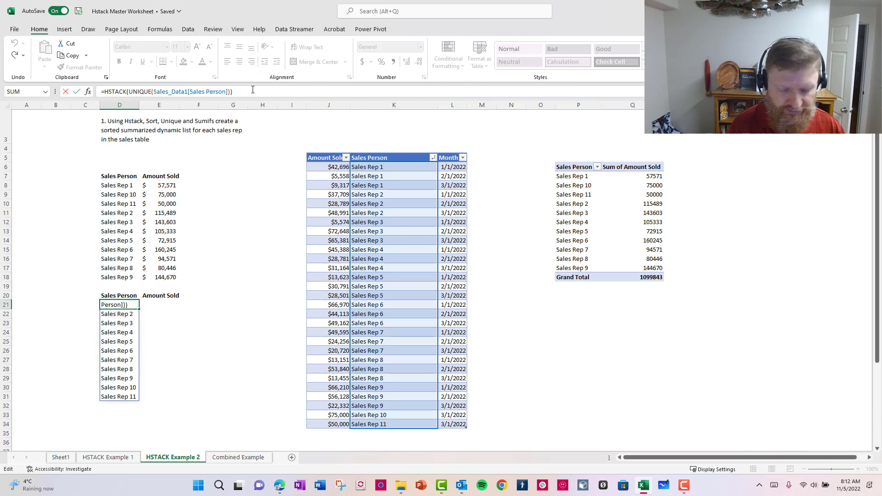
key(BackSpace)
text(,)
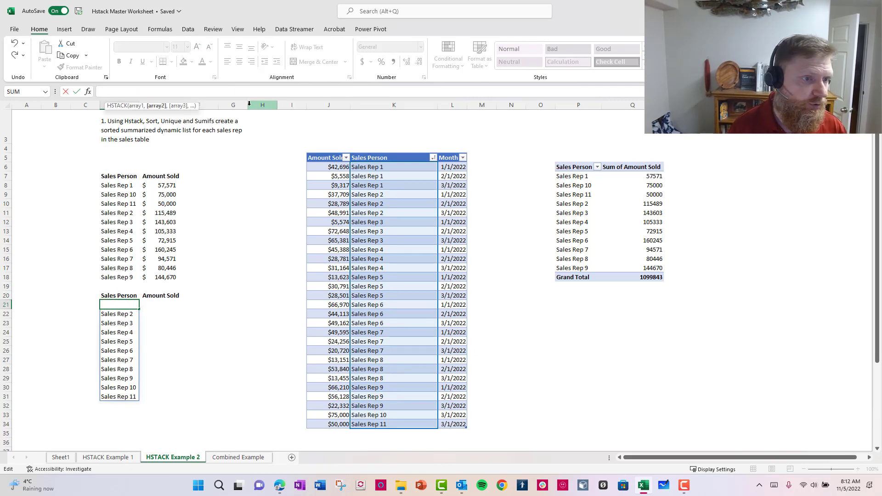
drag(238, 97, 219, 139)
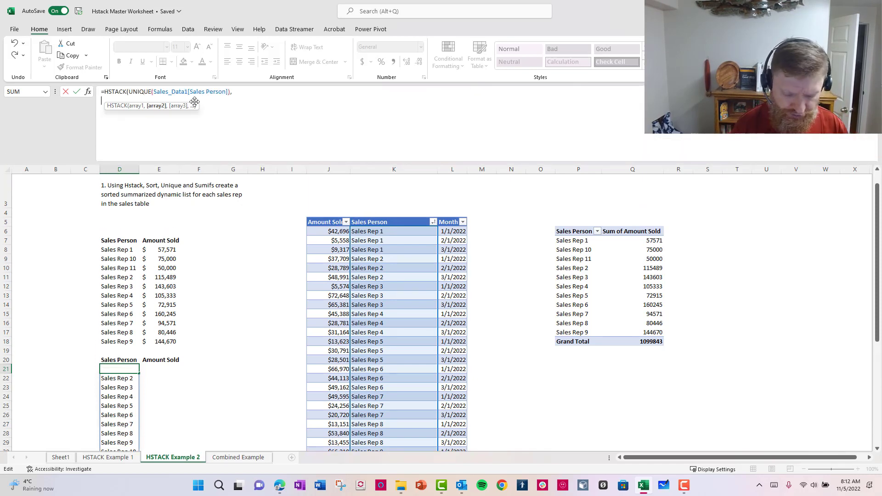
text(SUMIFS()
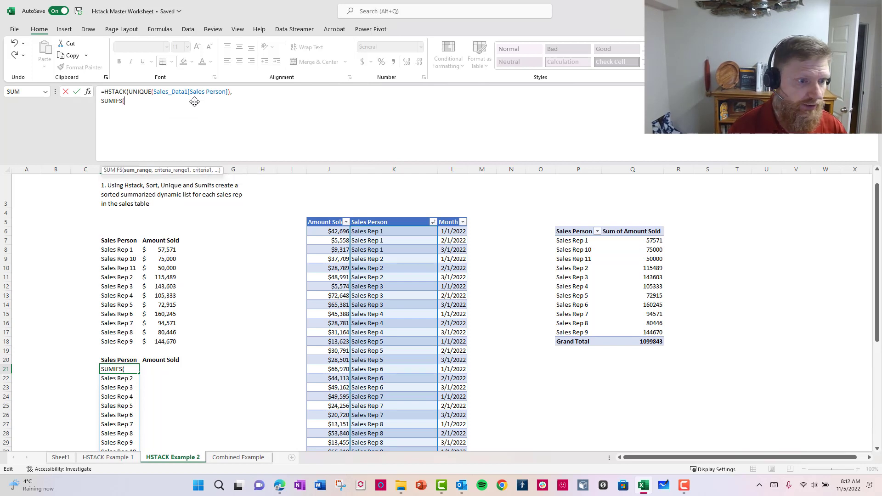
click(329, 215)
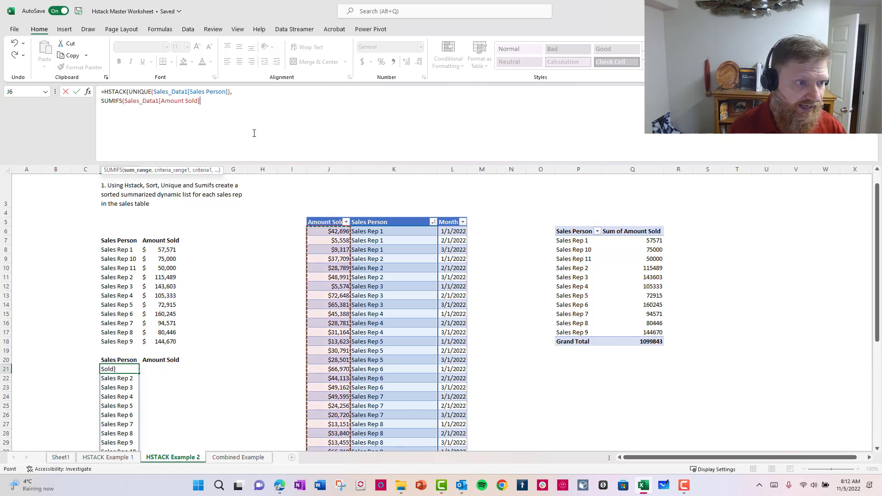
text(,)
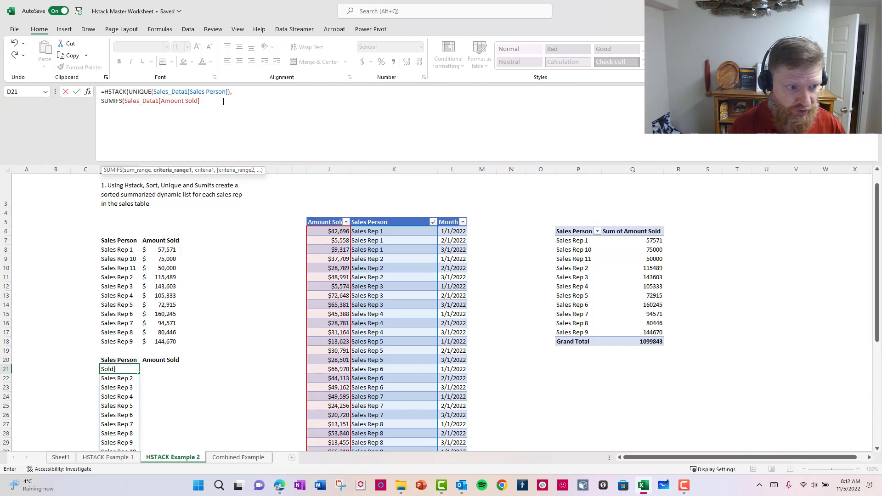
click(381, 216)
text(,)
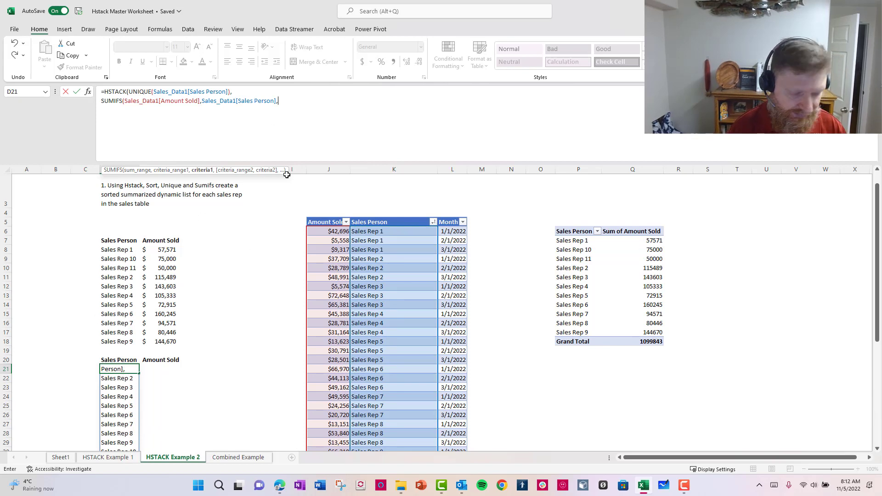
text(Unique()
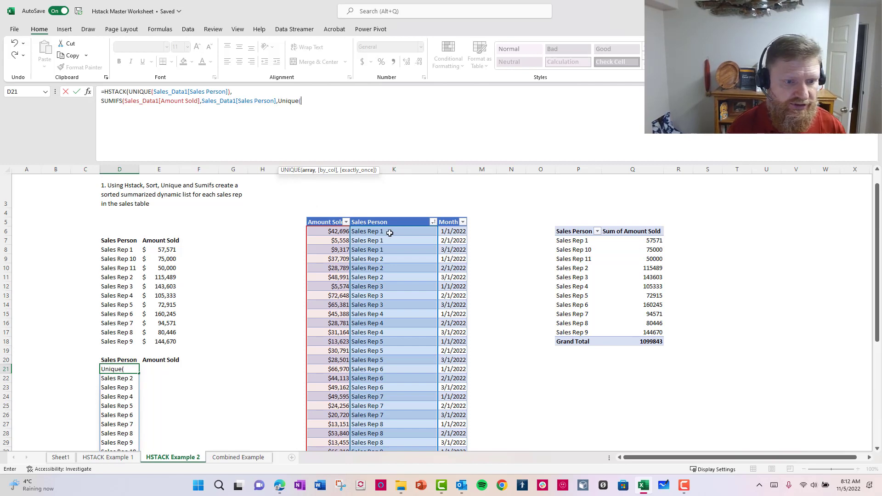
click(390, 215)
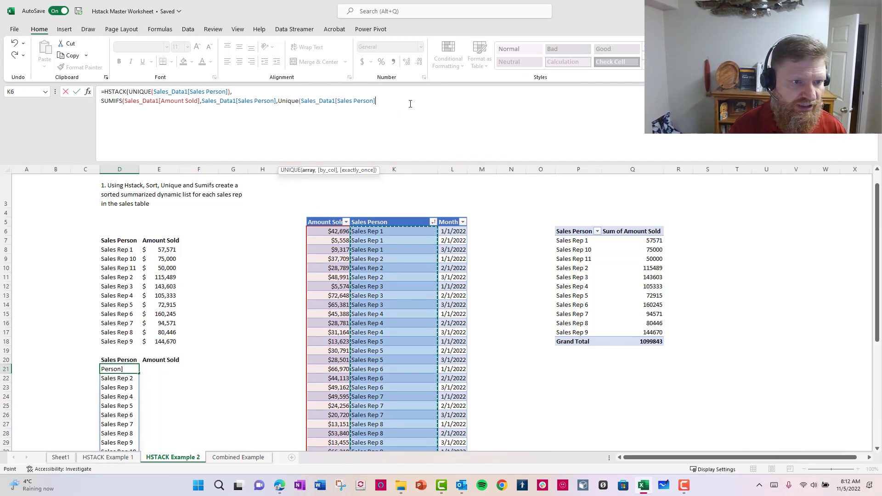
Step: Close D21's HSTACK/SUMIFS parentheses, clearing the parenthesis warnings, so reps and totals spill
text())
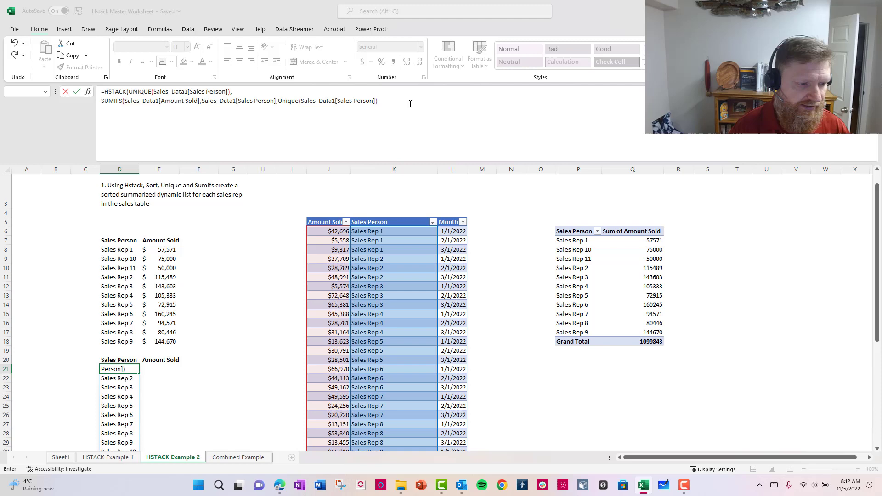
key(Return)
click(446, 268)
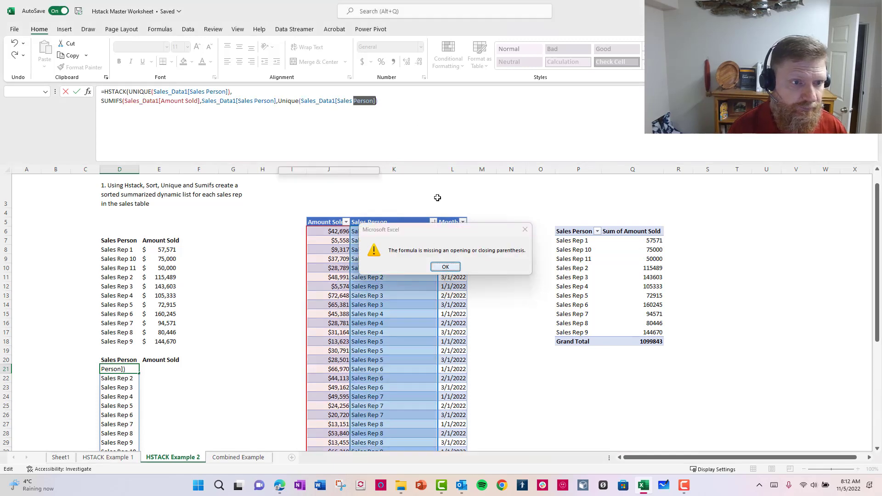
click(400, 101)
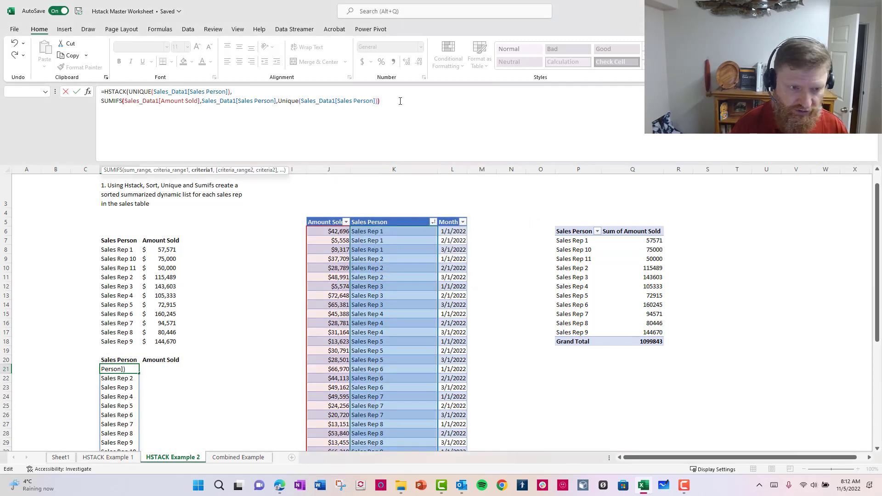
text())
key(Return)
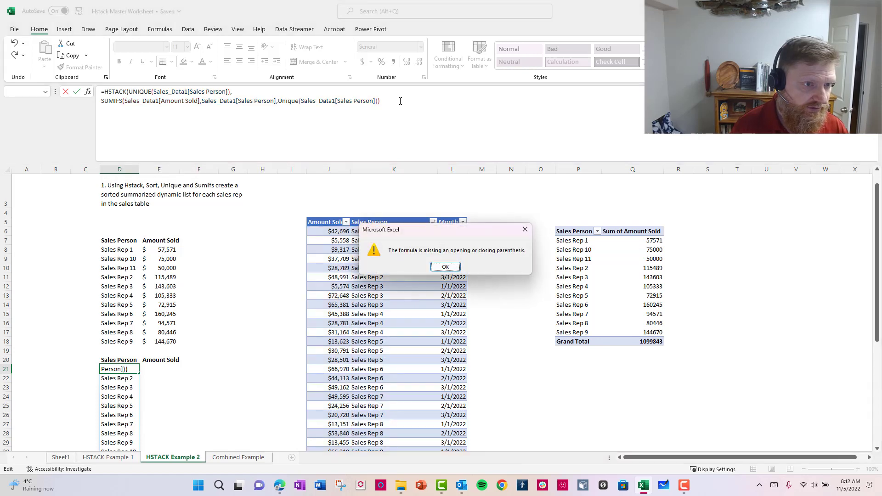
click(445, 267)
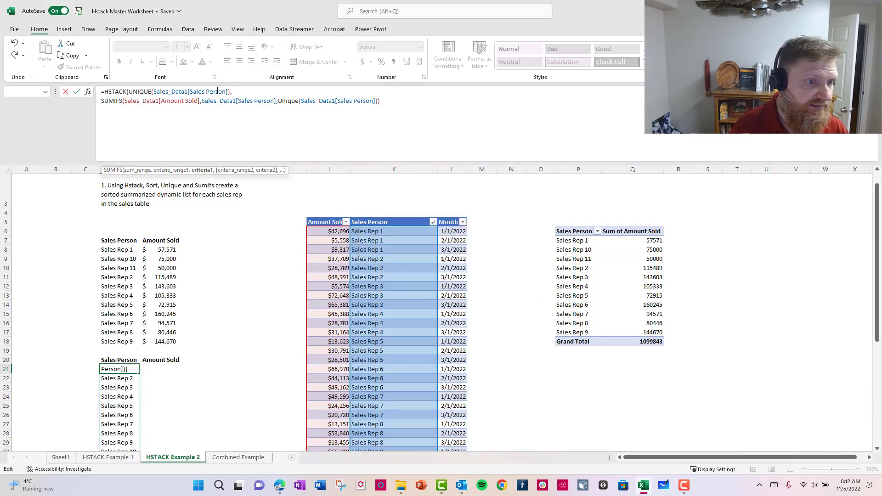
text()))
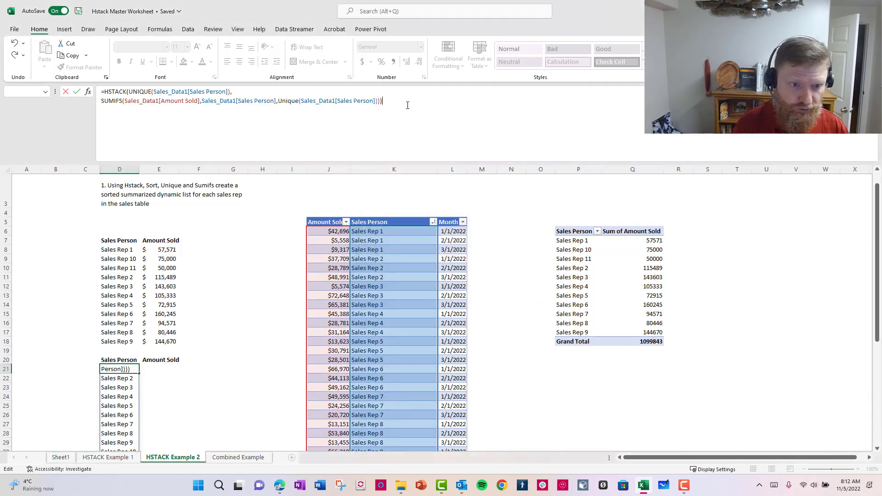
key(Return)
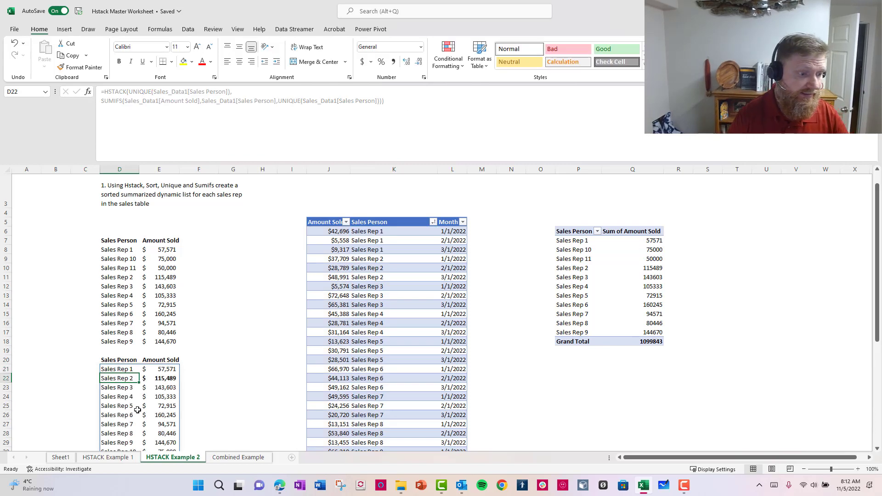
Step: Unbold Sales Rep 2's amount in E22, then compare D8's and D21's summaries with the pivot table
click(170, 378)
key(ctrl+b)
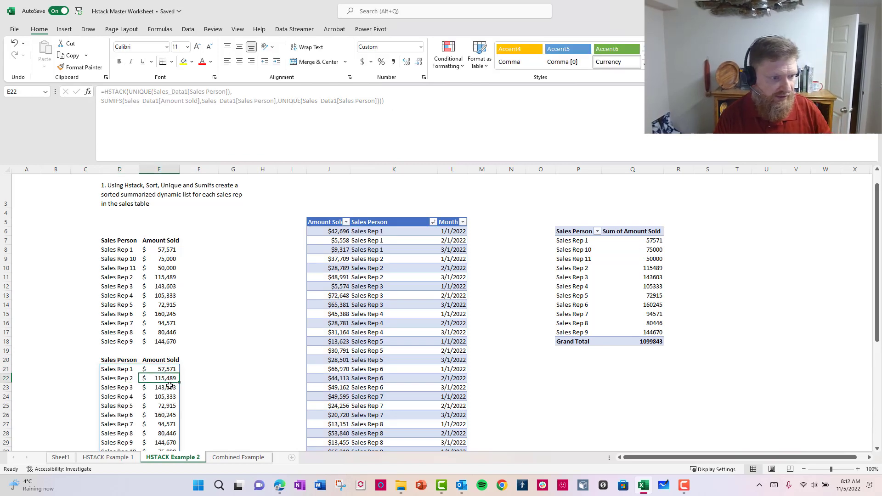
scroll(173, 386, down, 2)
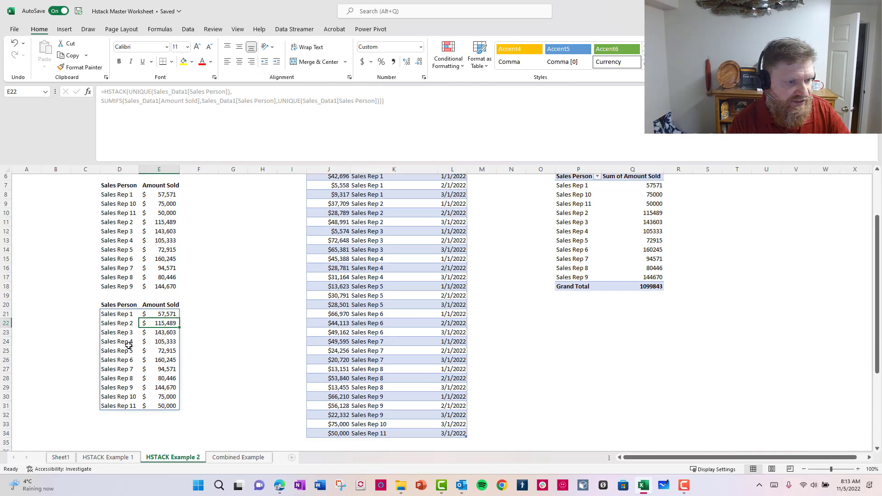
click(130, 195)
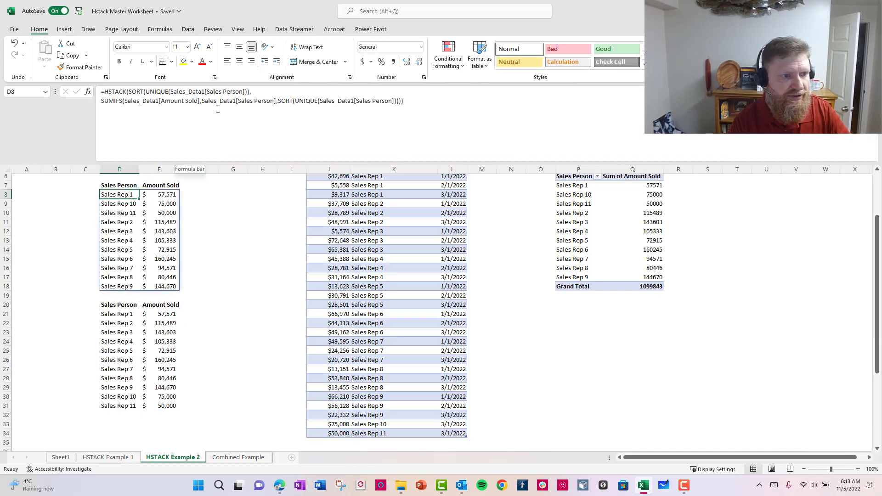
click(123, 314)
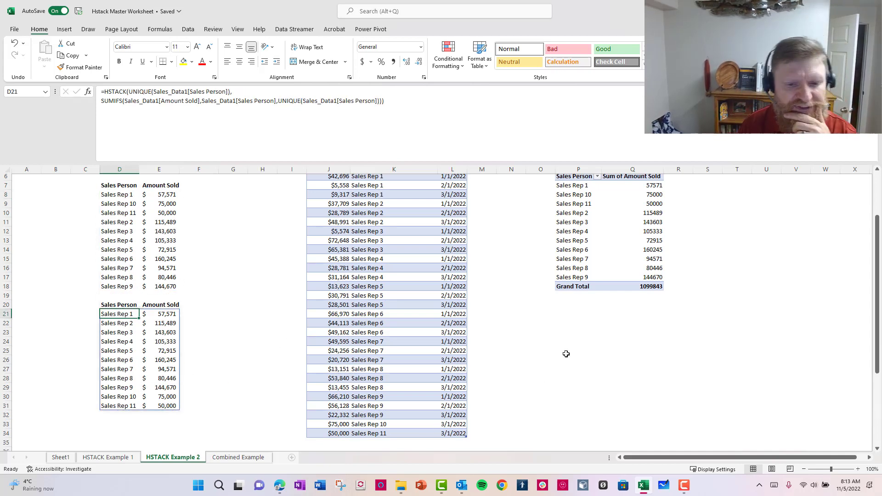
click(574, 288)
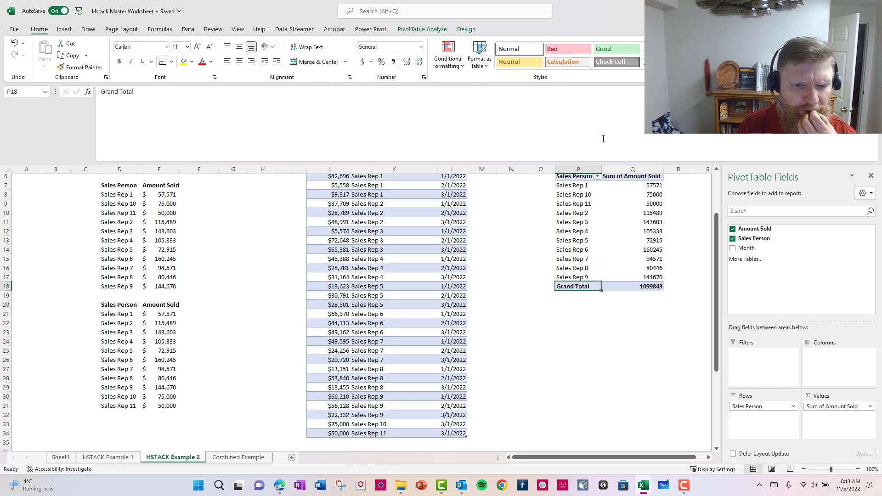
drag(120, 304, 162, 404)
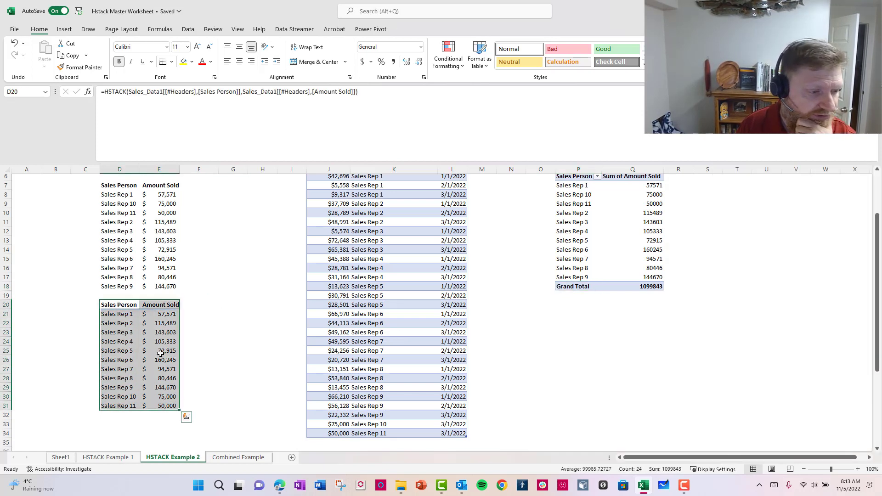
Step: Go to Combined Example, check D7's VSTACK summary, collapse the formula bar and scroll down
click(227, 457)
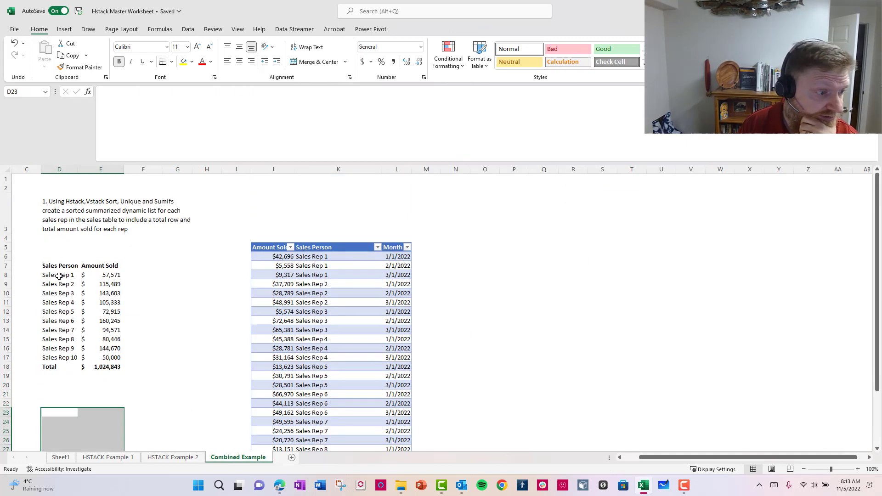
click(54, 264)
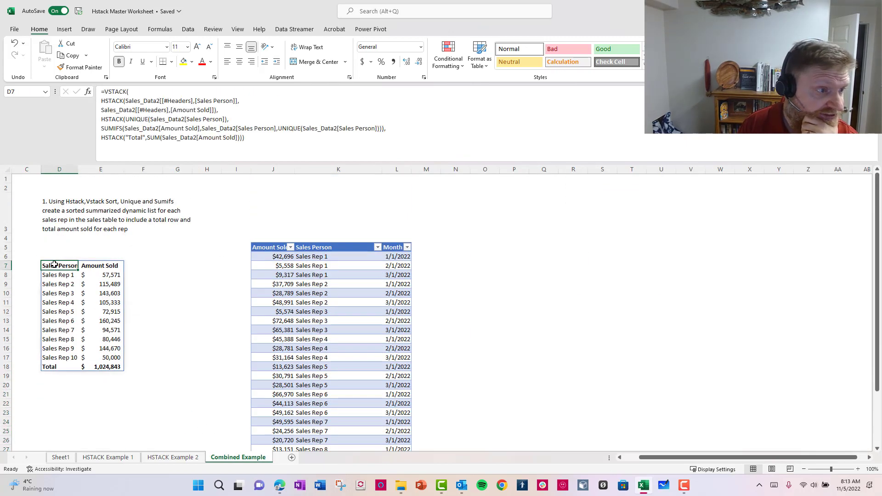
click(201, 280)
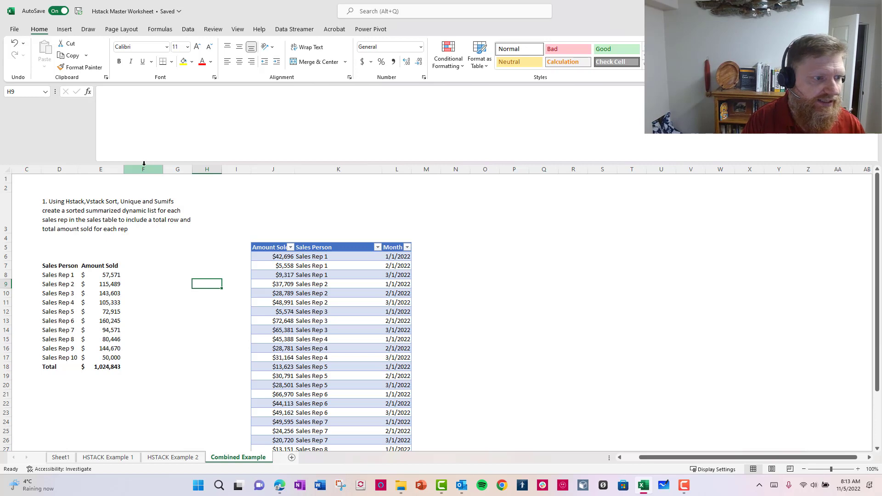
drag(138, 163, 114, 95)
scroll(182, 243, down, 3)
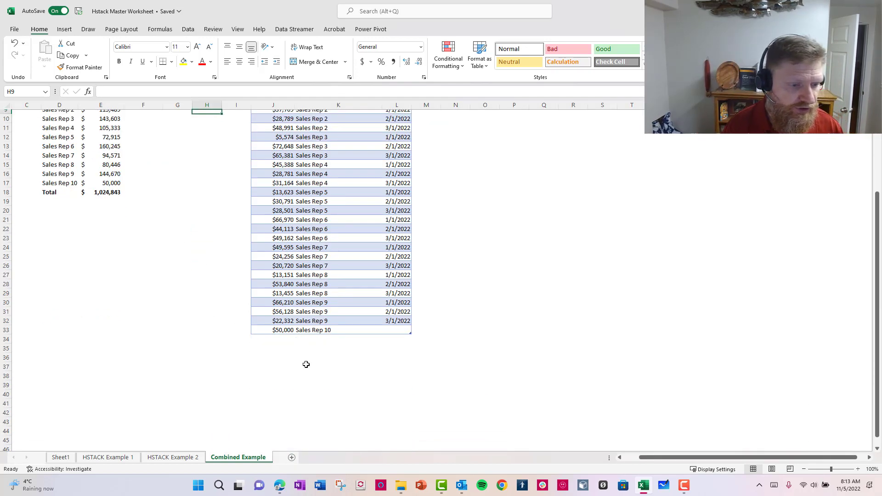
Step: Add a new sales row for Sales Rep 11 with an Amount Sold of $85,000
click(317, 342)
text(Sal)
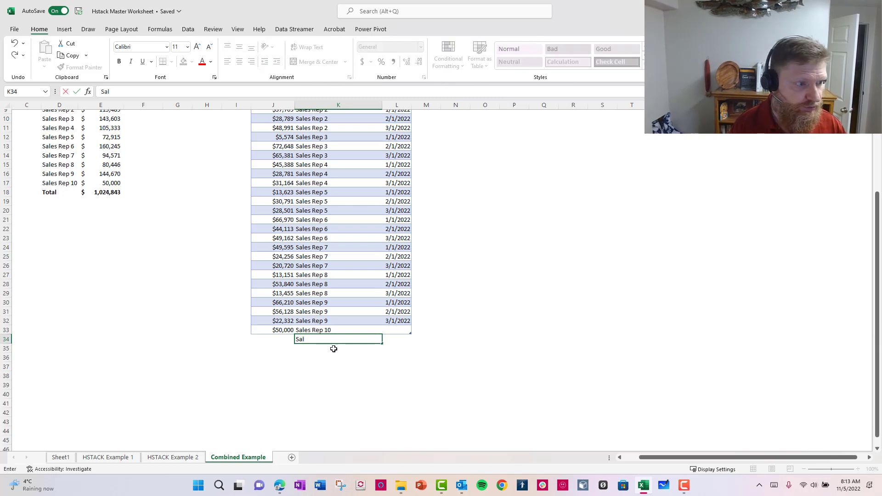
text(es Rep 11)
key(Return)
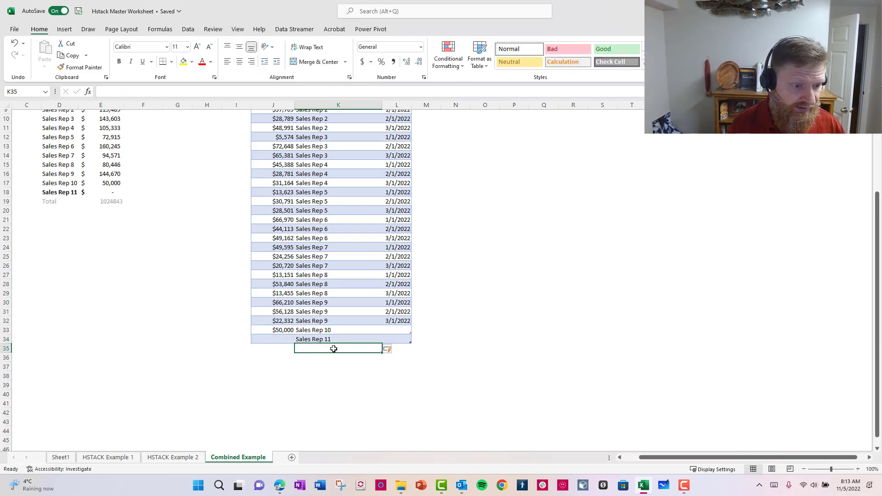
key(Up)
key(Left)
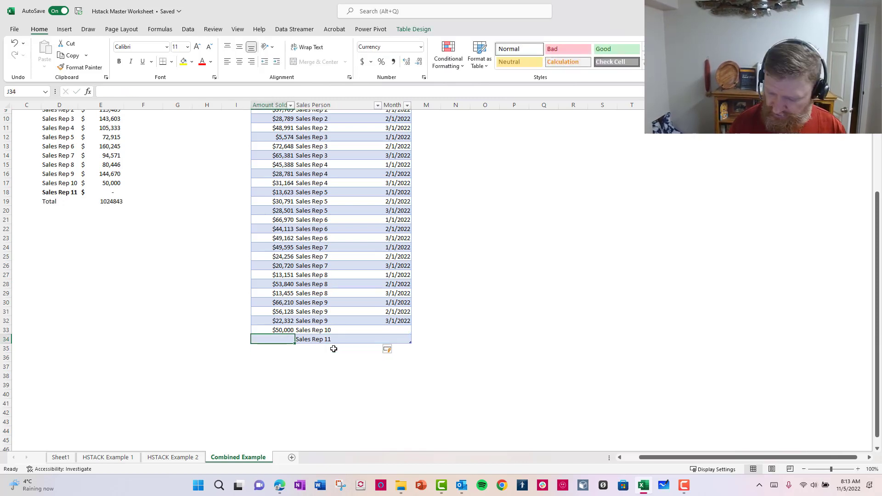
text(85000)
key(Return)
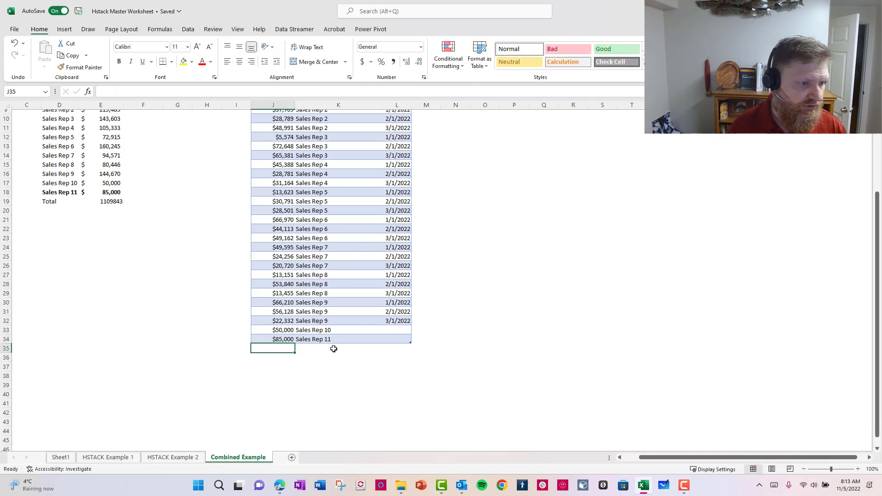
Step: Bold the summary's Total row and give it currency format with no decimals
drag(67, 191, 103, 201)
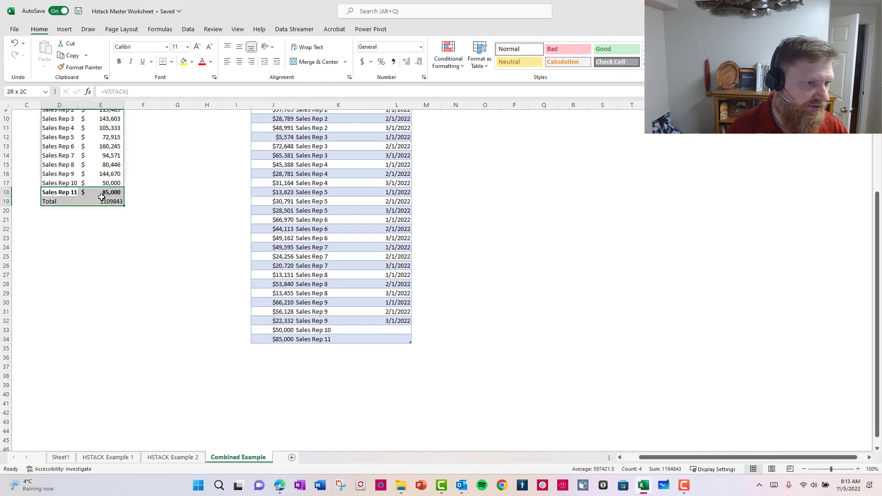
click(119, 61)
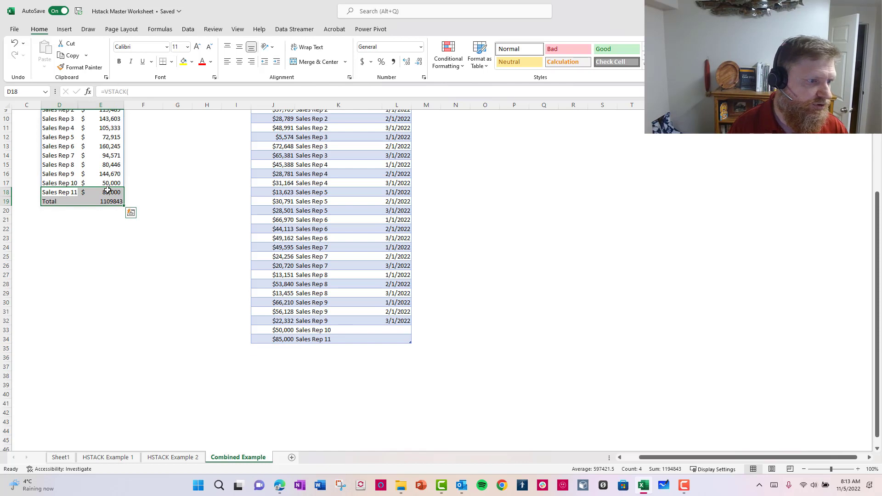
mouse_move(109, 200)
mouse_down()
mouse_move(59, 189)
mouse_move(93, 203)
mouse_up()
key(ctrl+b)
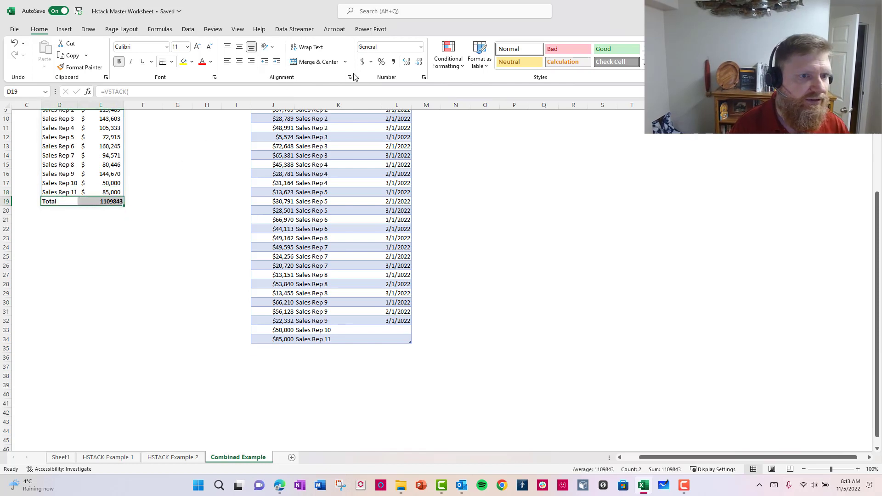
click(393, 62)
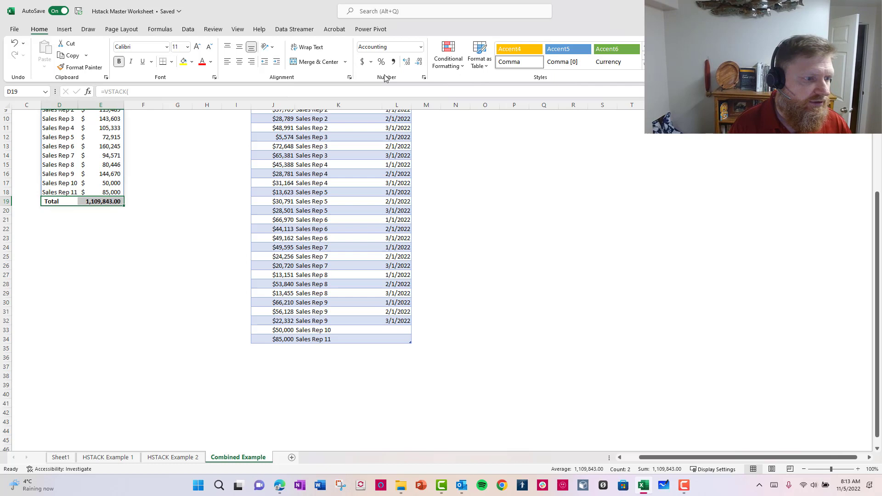
click(419, 61)
click(419, 62)
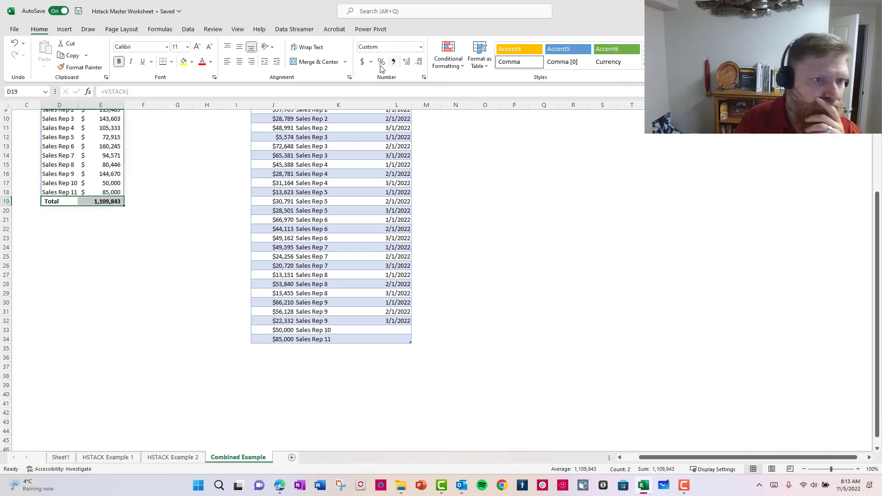
click(363, 61)
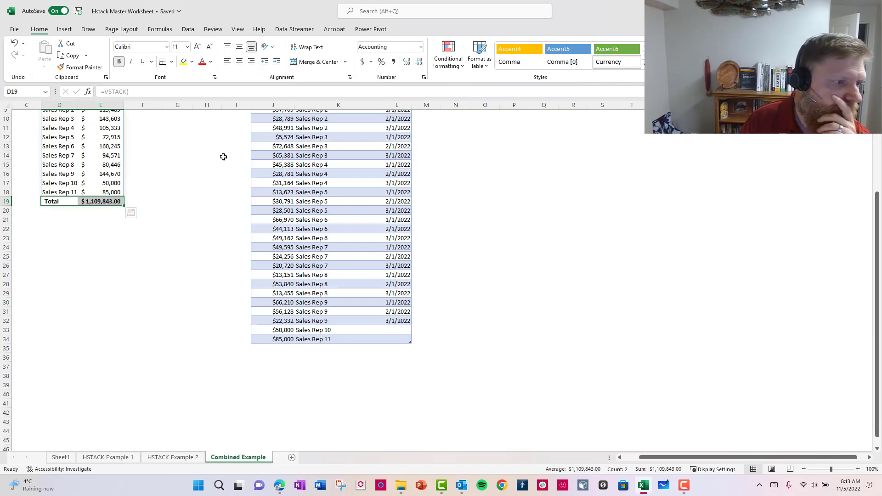
click(418, 62)
click(418, 61)
click(161, 193)
scroll(162, 195, up, 3)
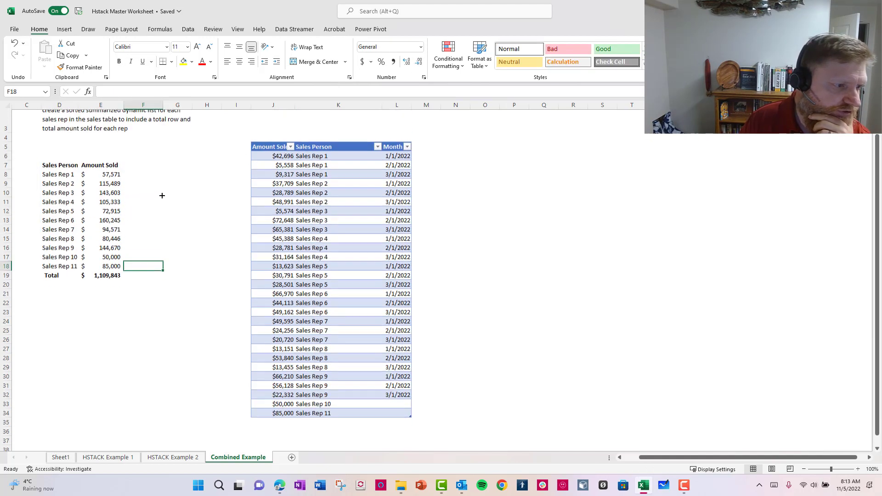
drag(57, 283, 95, 284)
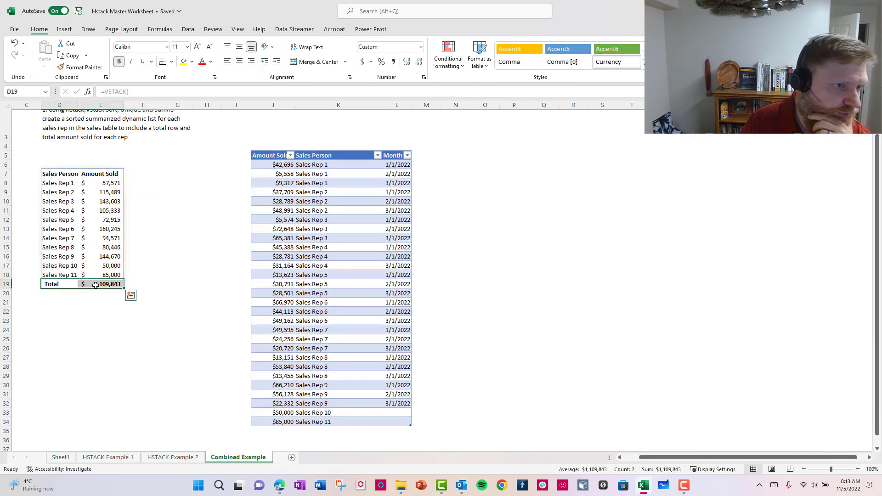
click(167, 246)
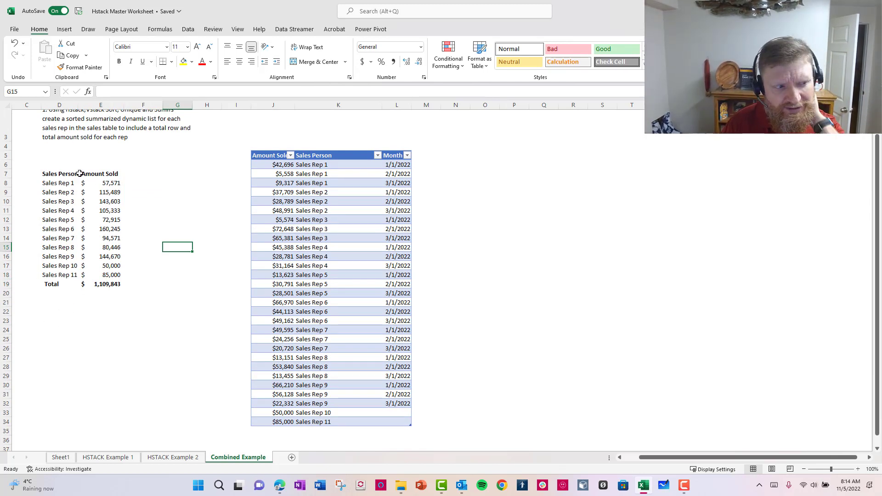
Step: Review the summary's spilled header row, then begin a formula in D23
drag(64, 174, 118, 275)
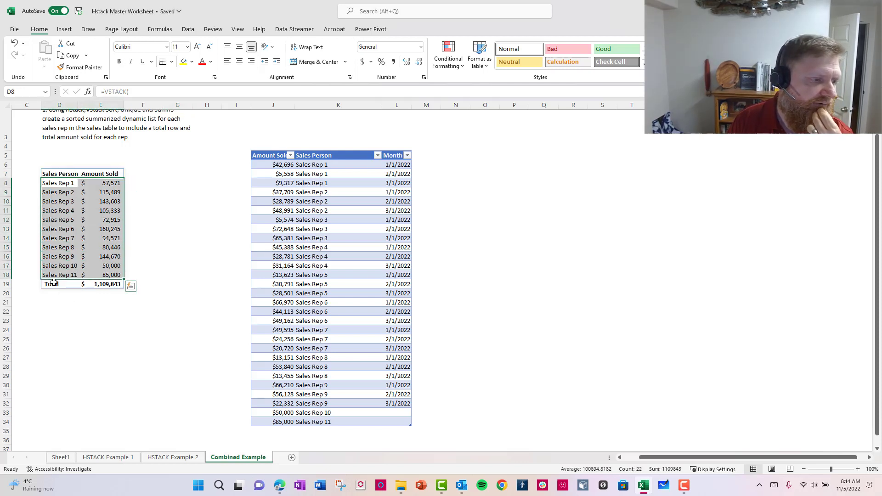
click(56, 318)
Step: Enter =HSTACK("Total",SUM(Sales_Data2[Amount Sold])) in D23, fixing the missing parenthesis
text(=)
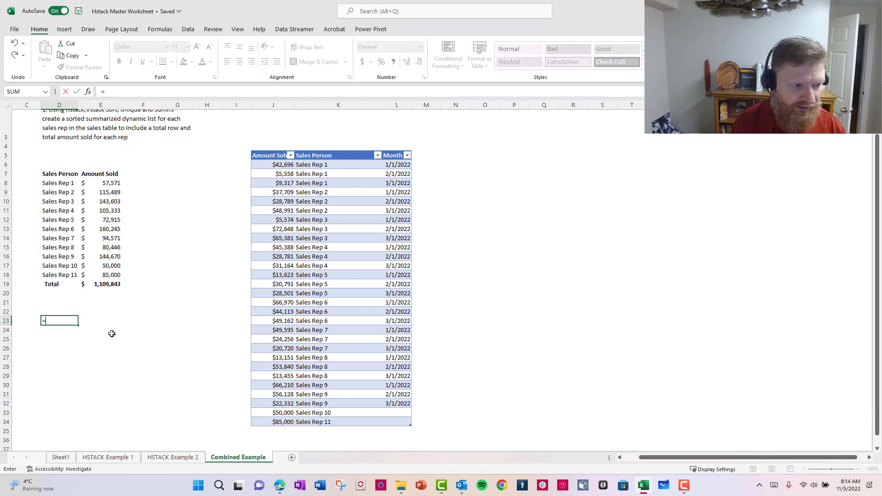
text(HSTACK)
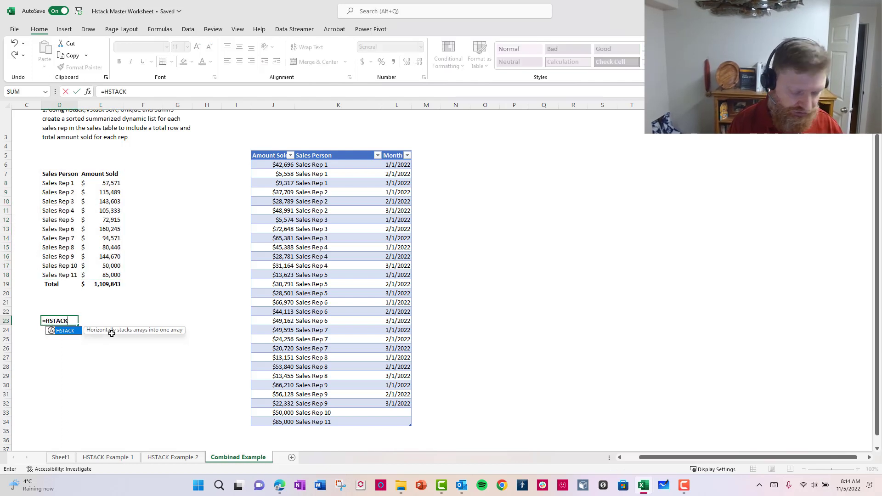
text(("Total)
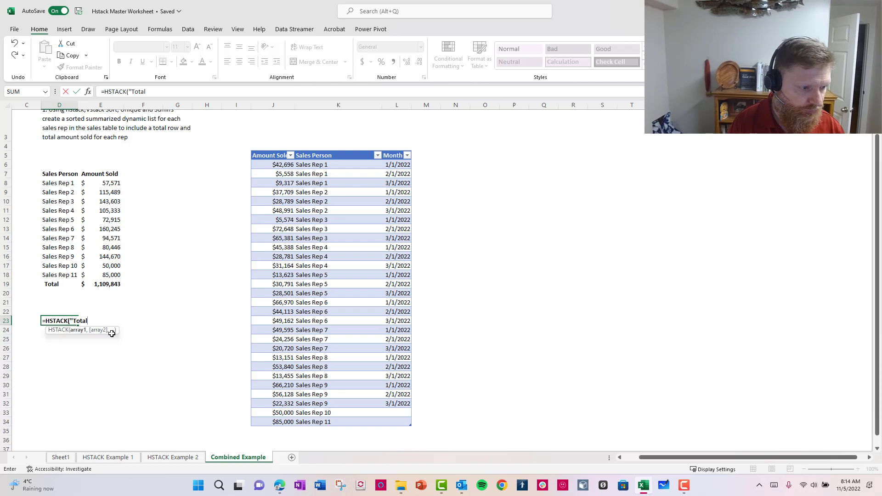
text(",)
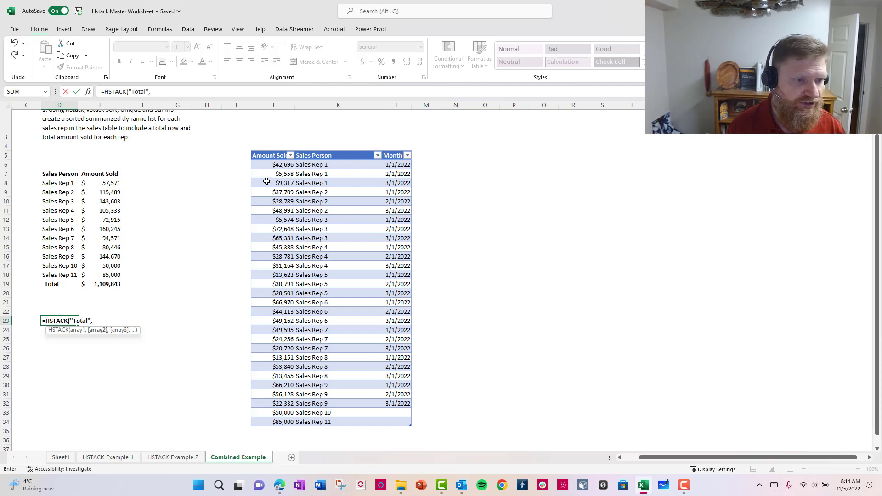
text(sum()
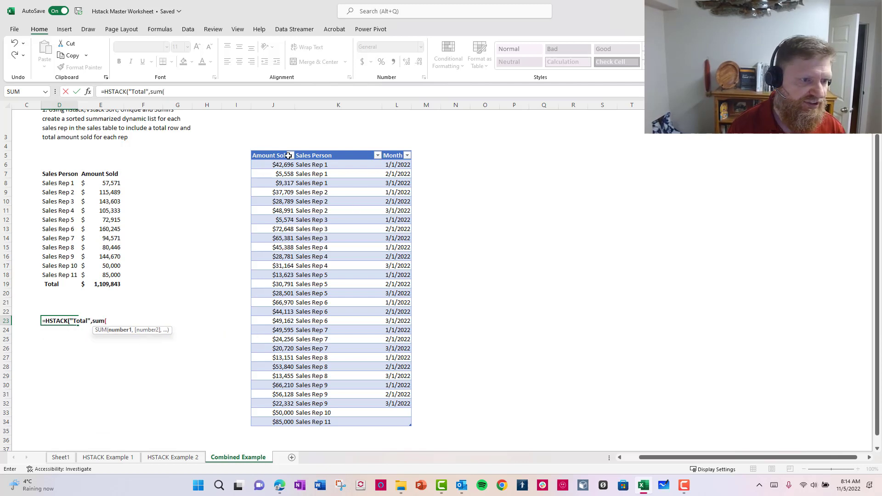
drag(287, 164, 287, 422)
click(258, 91)
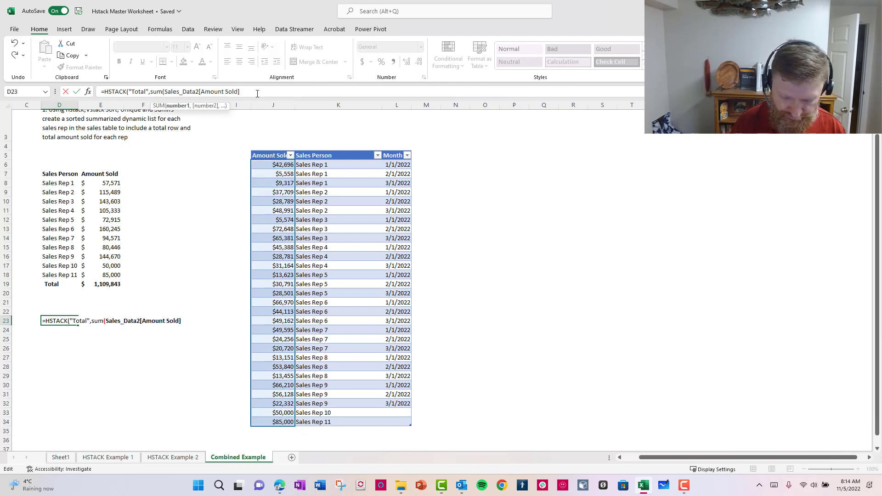
text())
key(Return)
click(442, 269)
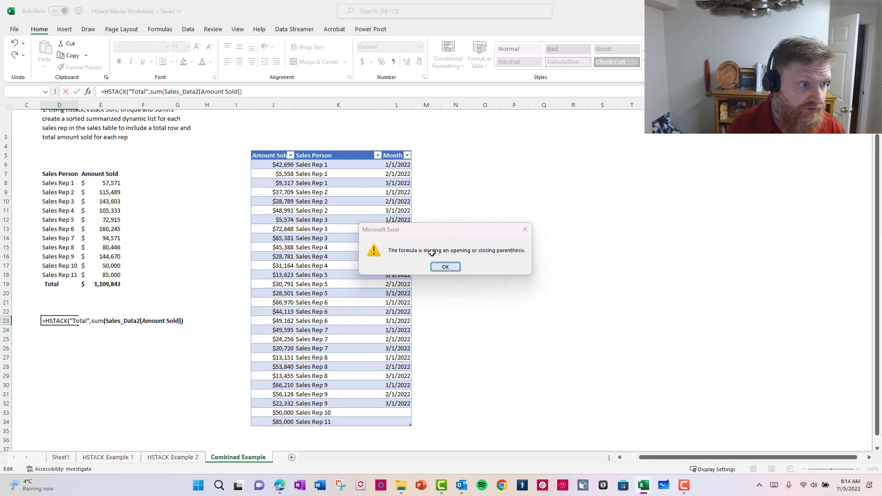
click(268, 92)
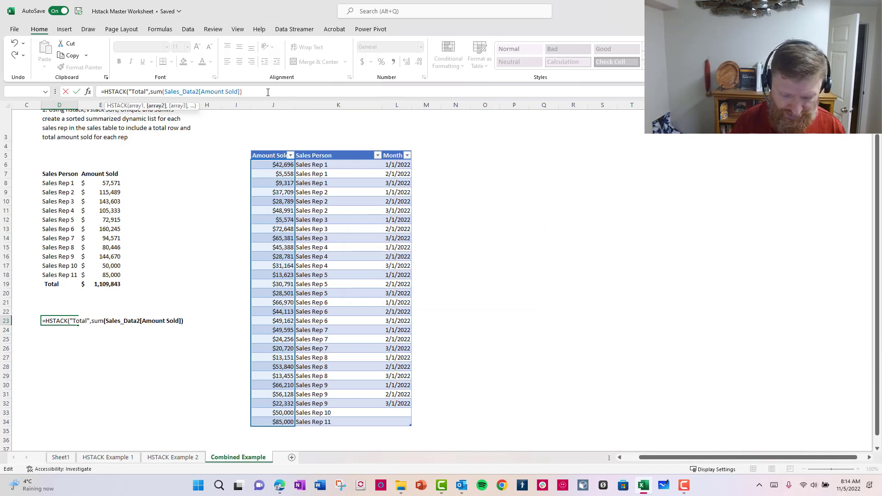
text())
key(Return)
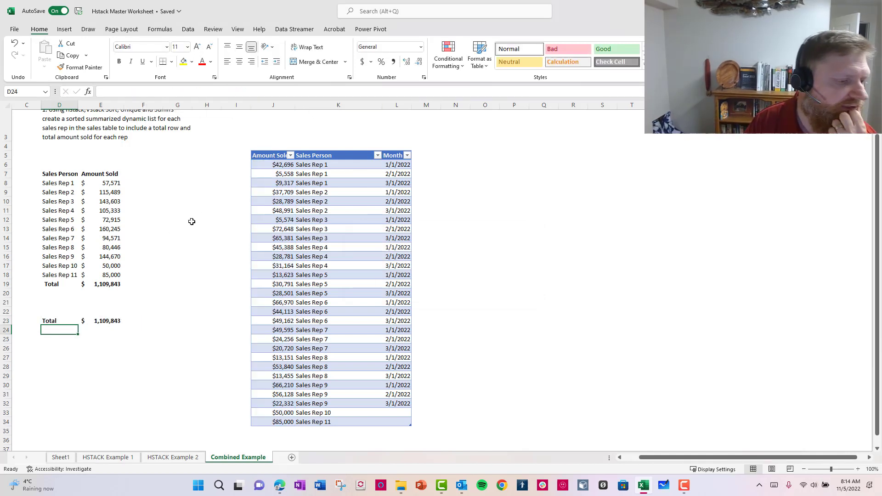
Step: Compare the D23 total row with the earlier summary's total formula
click(67, 321)
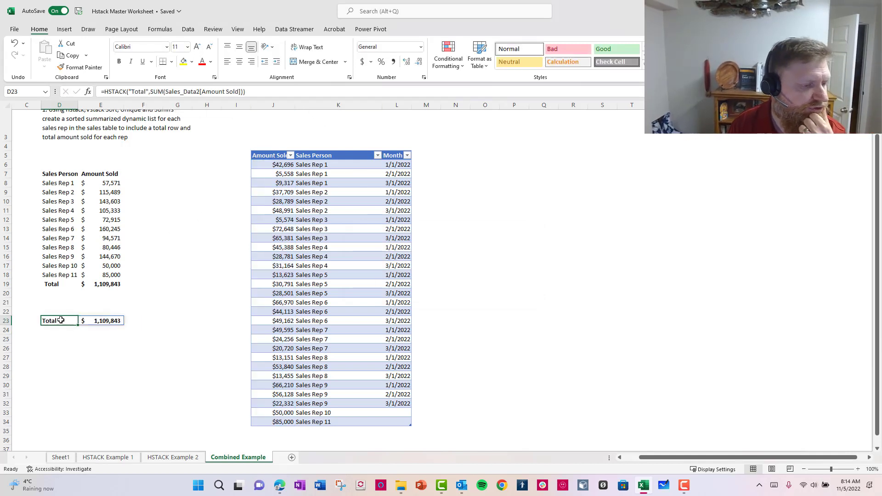
shift+click(84, 321)
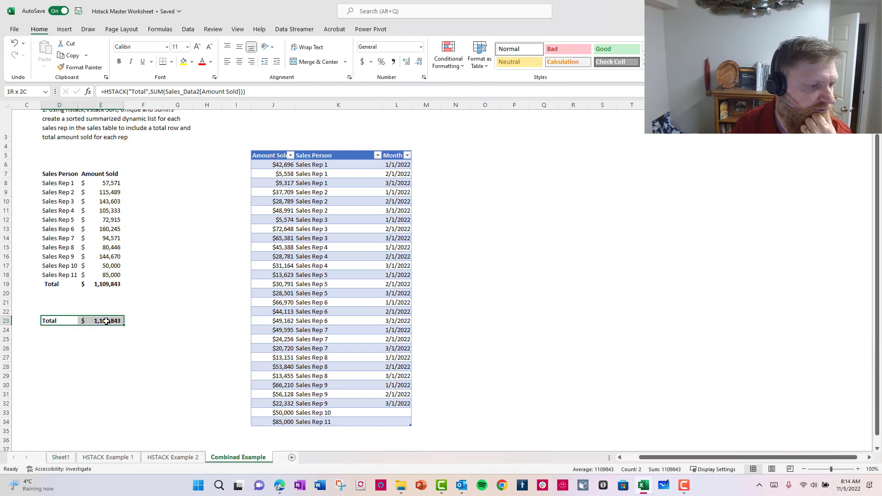
click(54, 284)
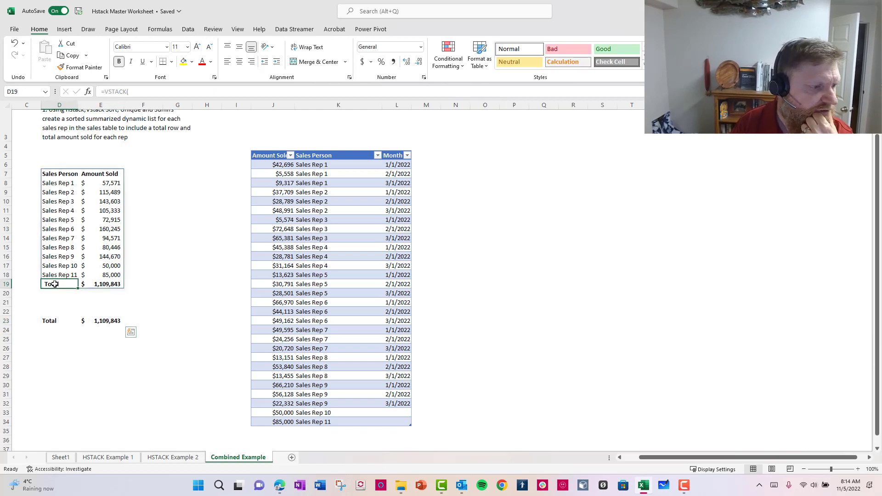
click(172, 457)
drag(120, 133, 156, 221)
click(132, 134)
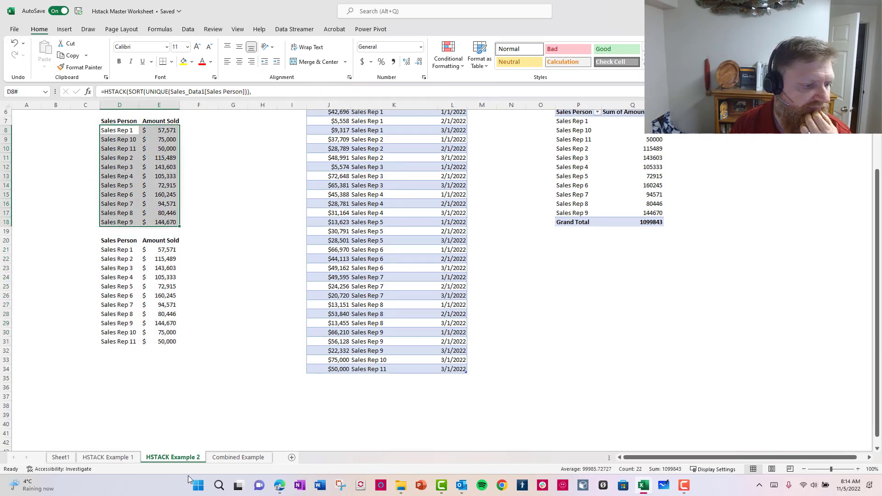
click(233, 459)
click(50, 319)
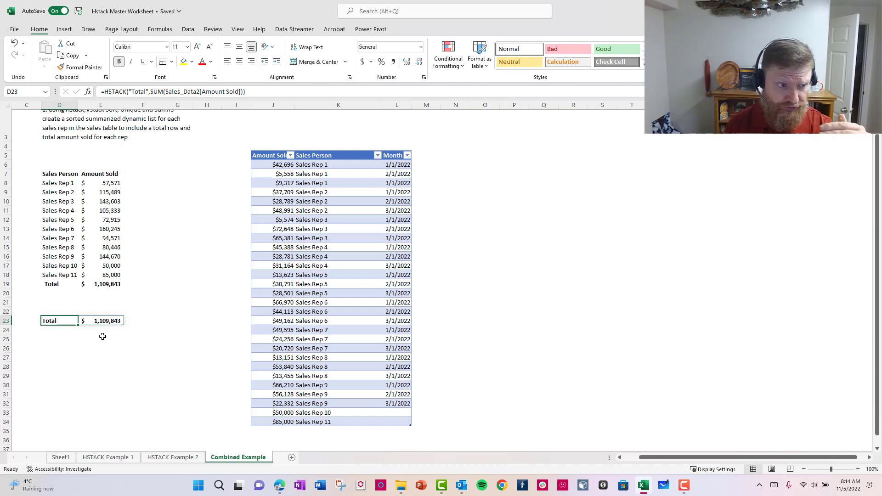
Step: In D27, enter =VSTACK( with a new-line HSTACK of Sales_Data2's Sales Person and Amount Sold headers
click(70, 356)
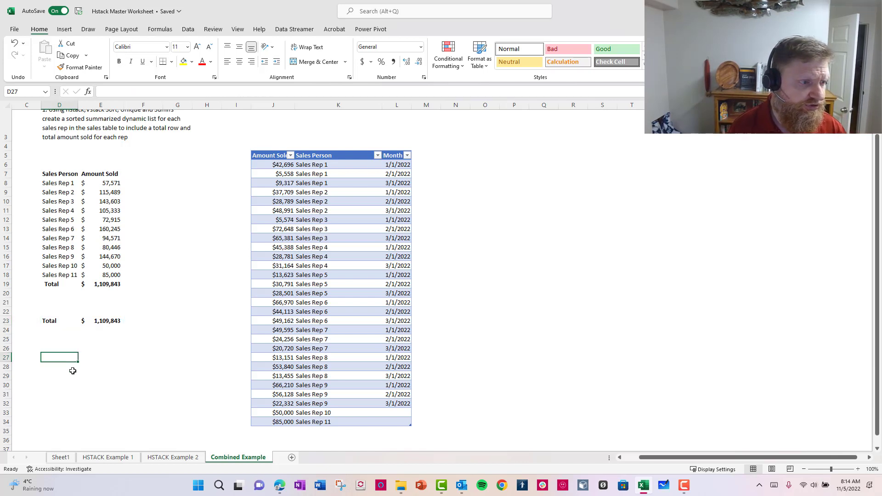
text(=VSTAK)
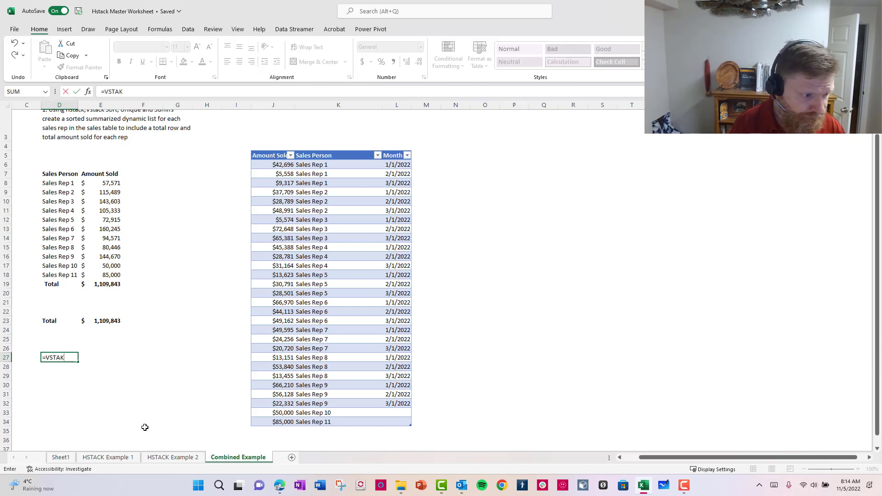
key(BackSpace)
text(CK)
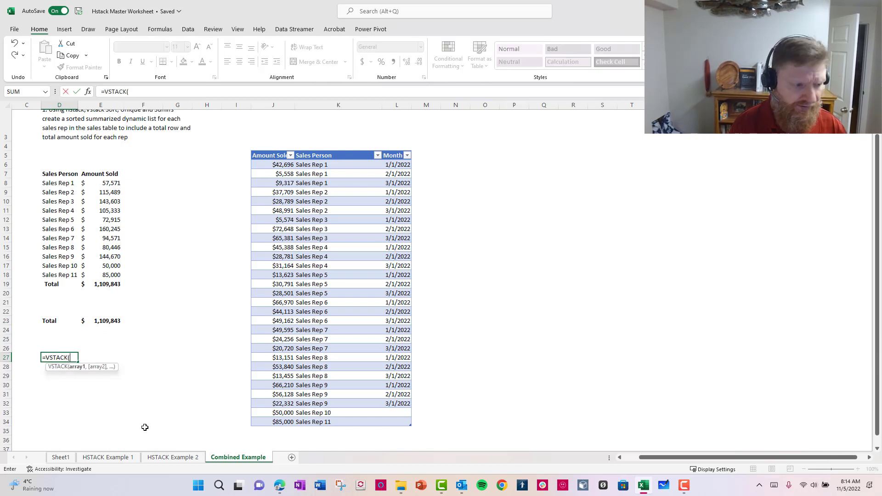
text(()
key(alt+Return)
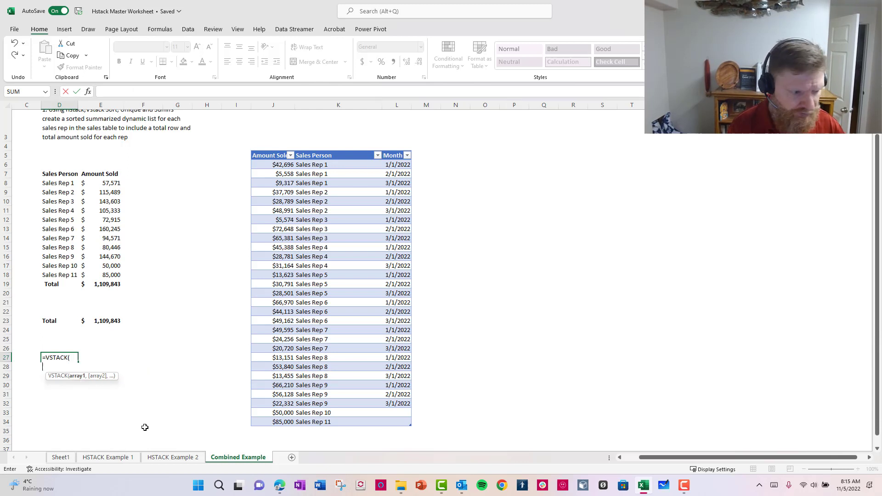
text(HSTA)
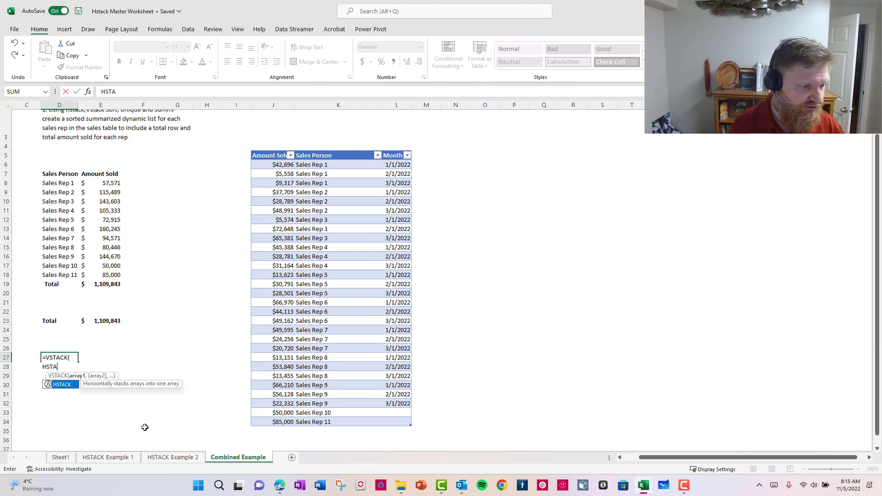
text(CK()
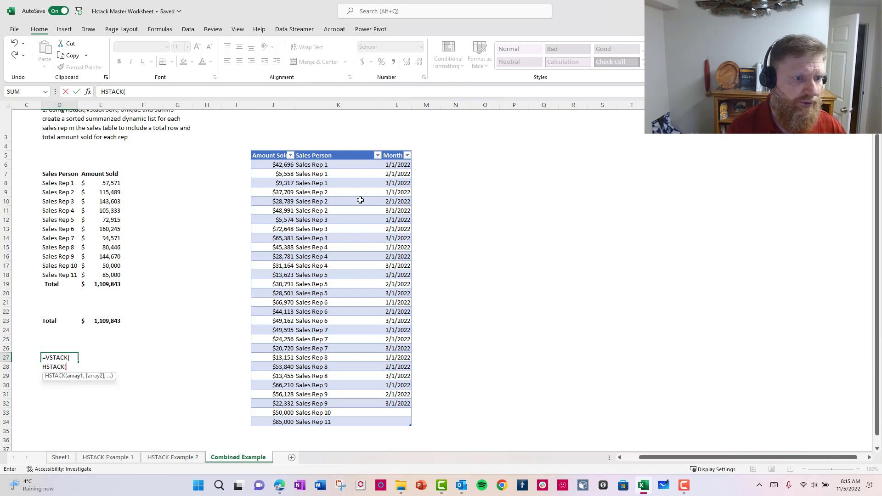
click(335, 156)
text(,)
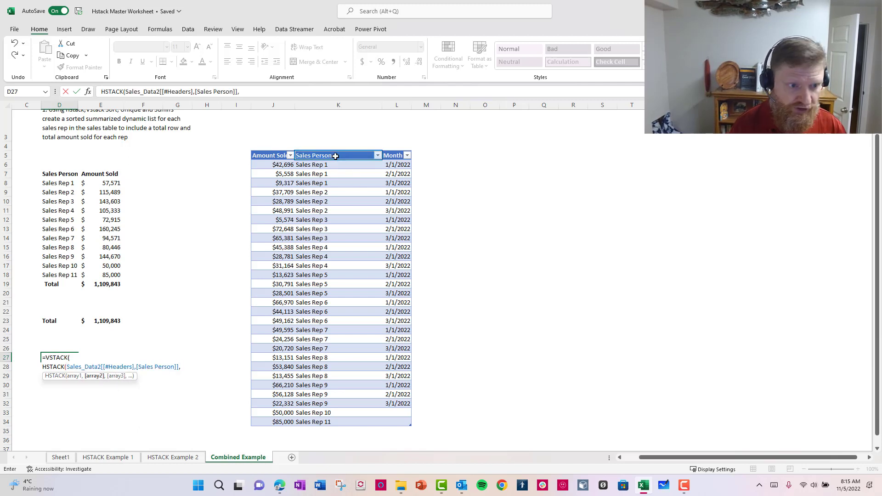
click(279, 157)
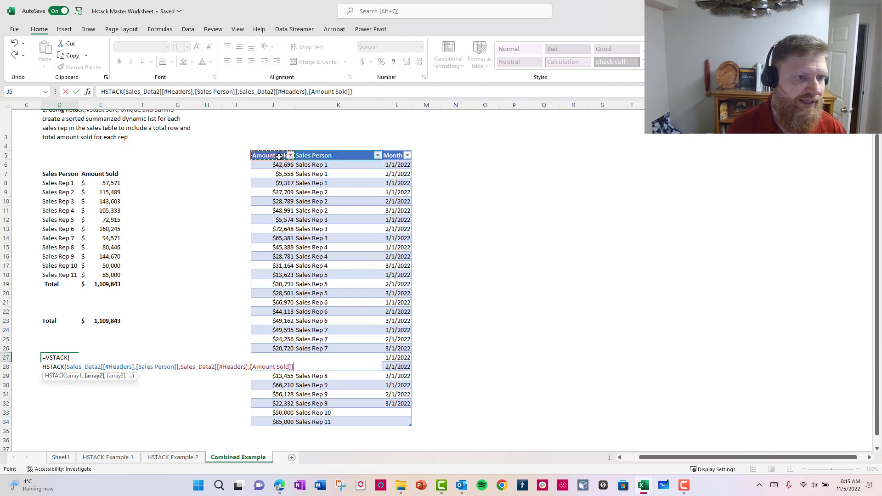
click(376, 91)
text())
key(Return)
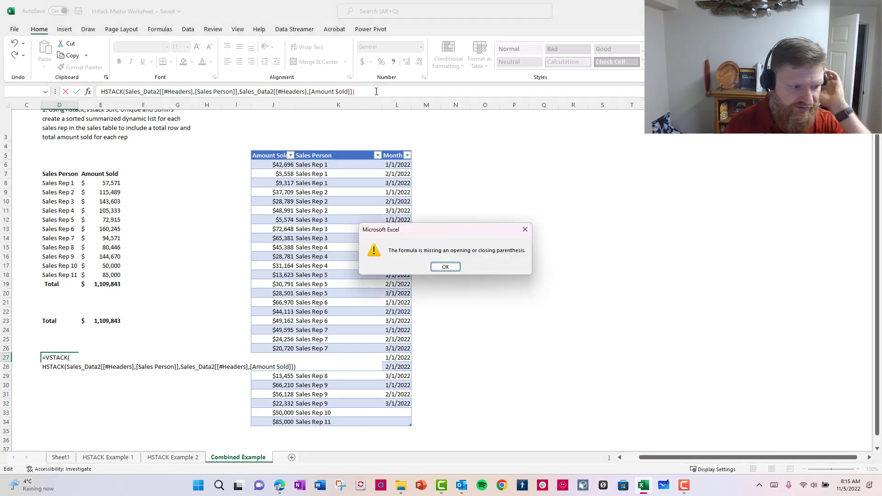
click(445, 267)
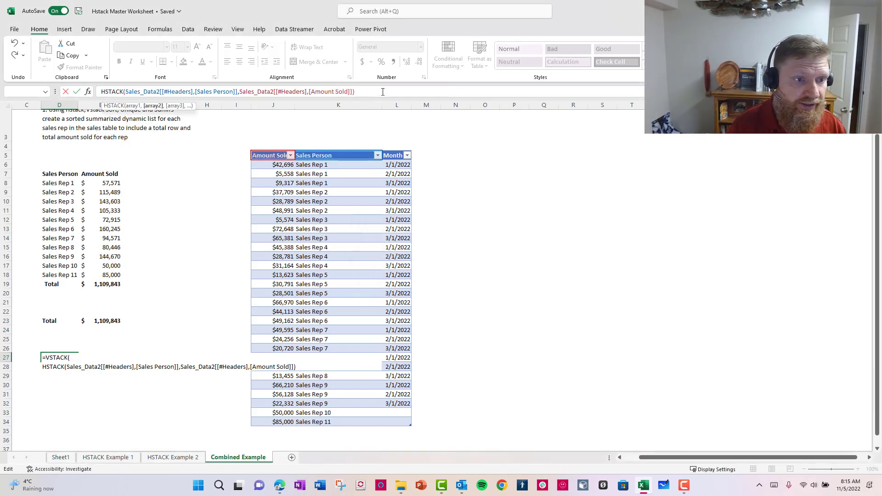
key(Return)
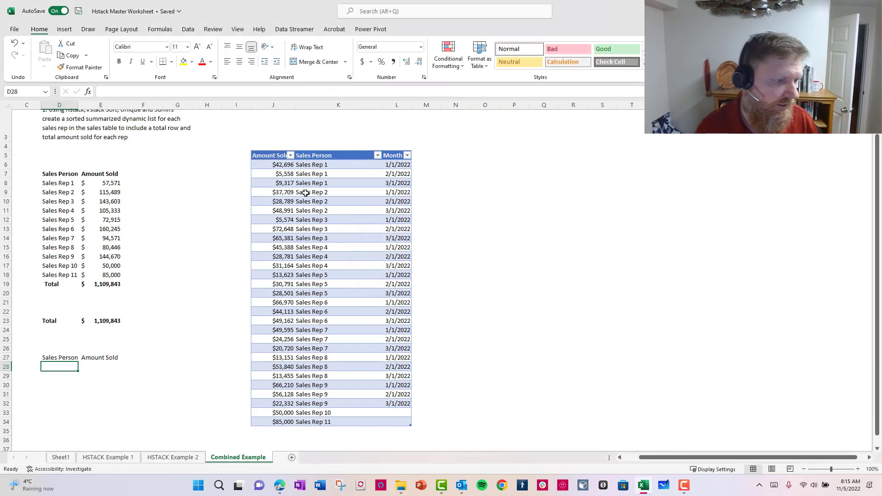
Step: Bold the spilled D27:E27 headers and enlarge the formula bar to show the whole formula
click(77, 357)
key(shift+Right)
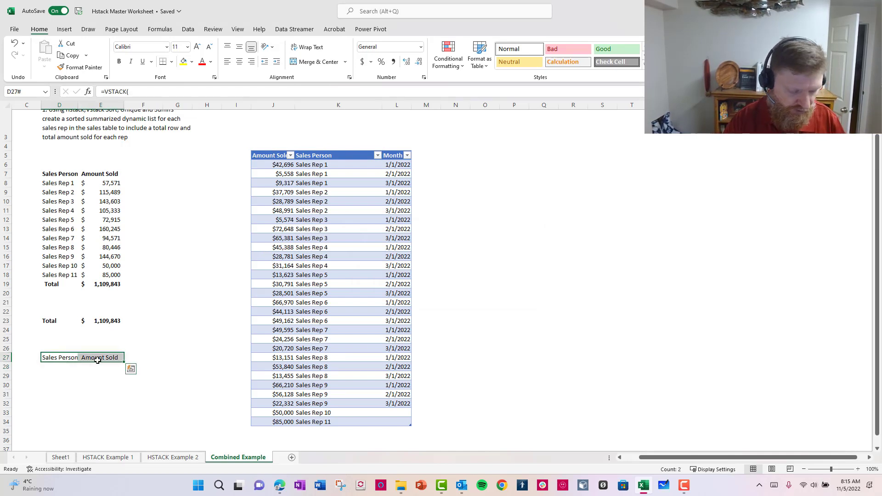
key(ctrl+b)
key(ctrl+q)
click(62, 355)
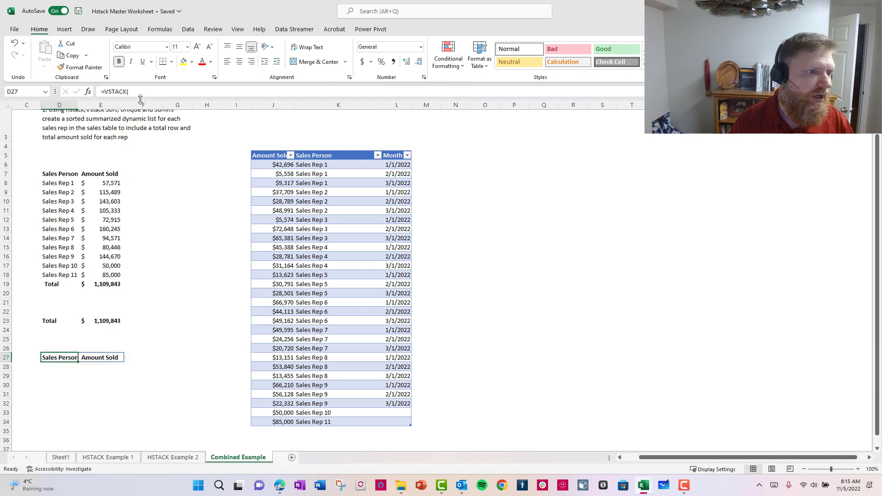
drag(145, 101, 145, 163)
Step: Append a new stacked line, HSTACK(UNIQUE(Sales Person column)), to the D27 formula
click(355, 104)
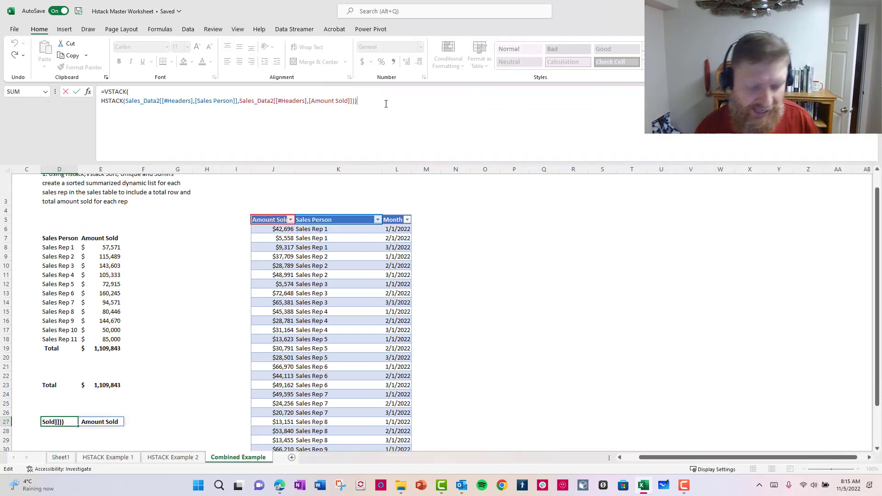
text(,)
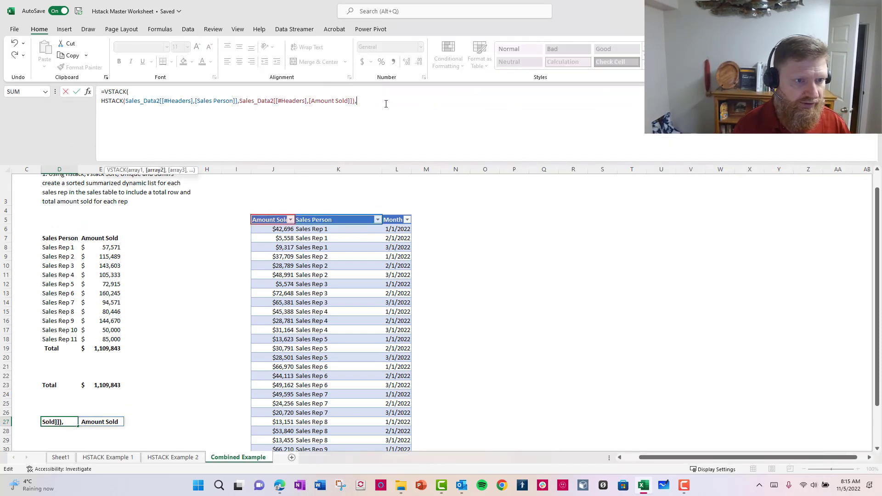
key(alt+Return)
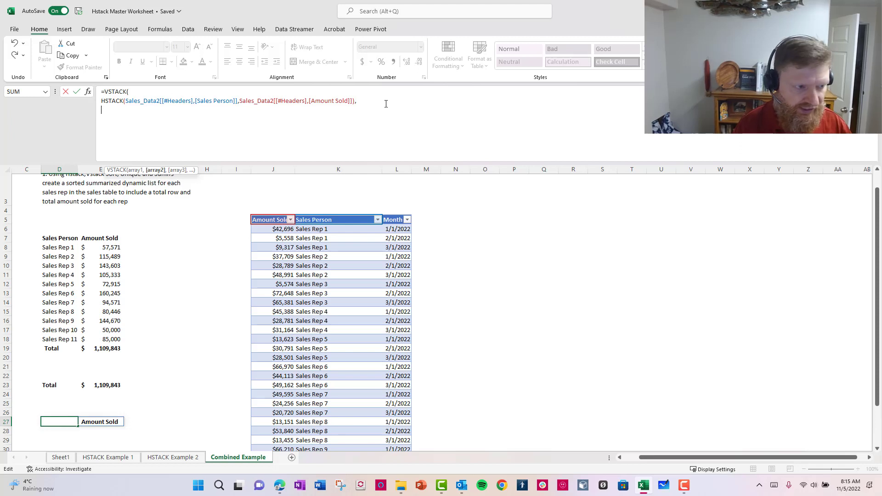
text(HSTACK()
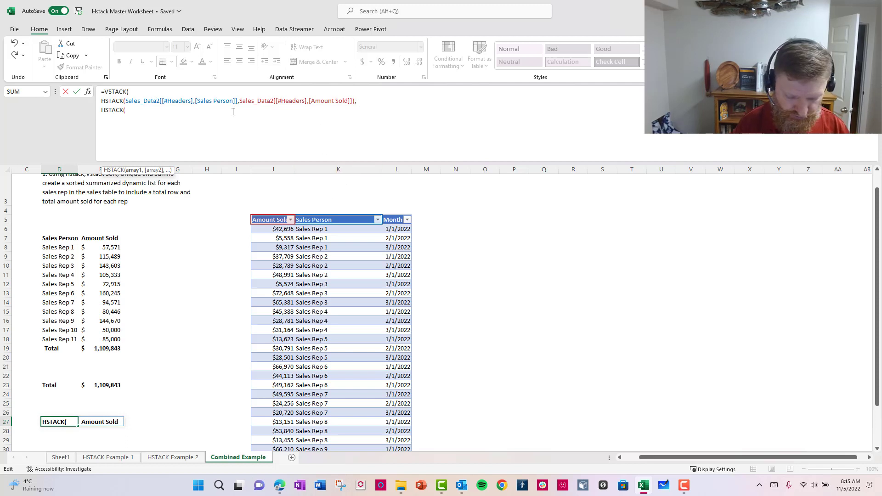
text(Unique()
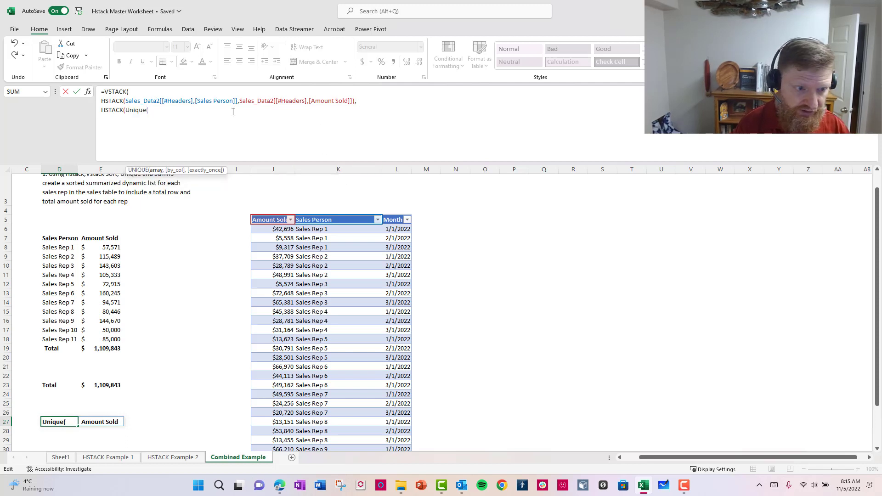
click(322, 214)
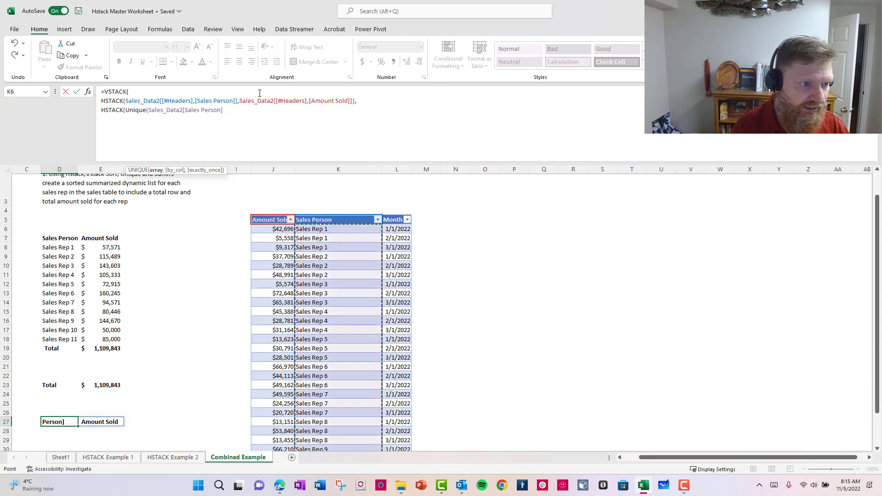
text())
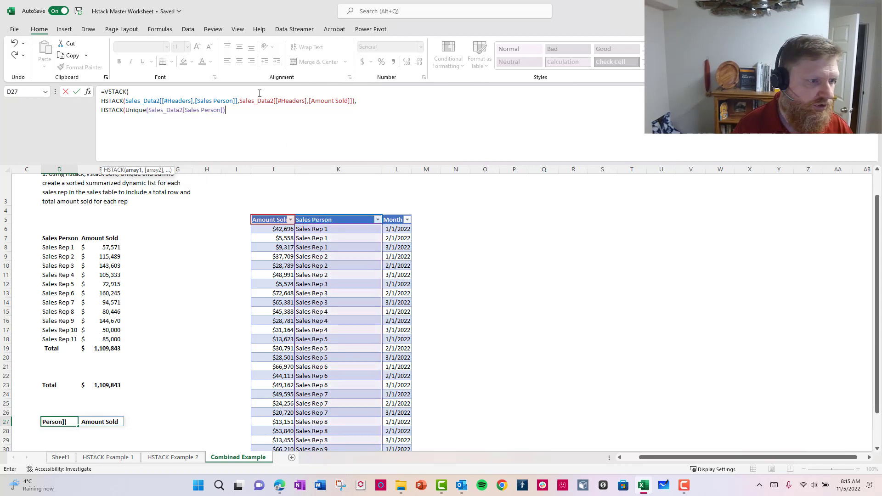
text())
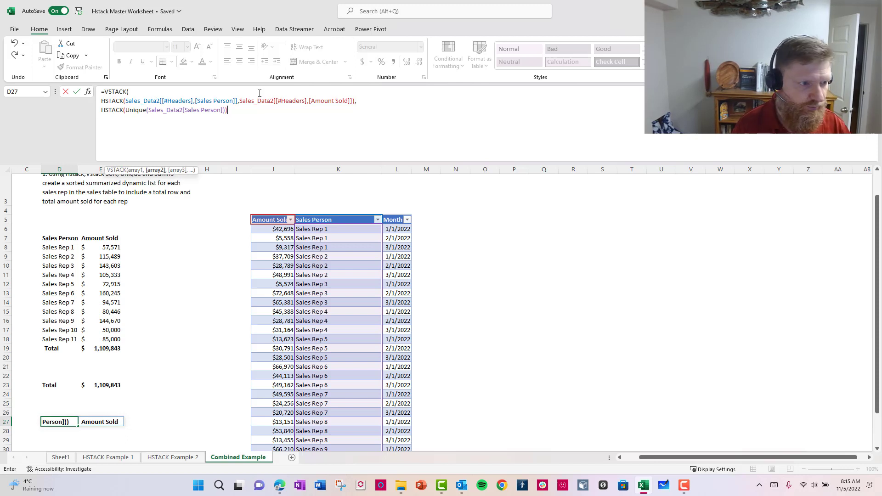
key(Return)
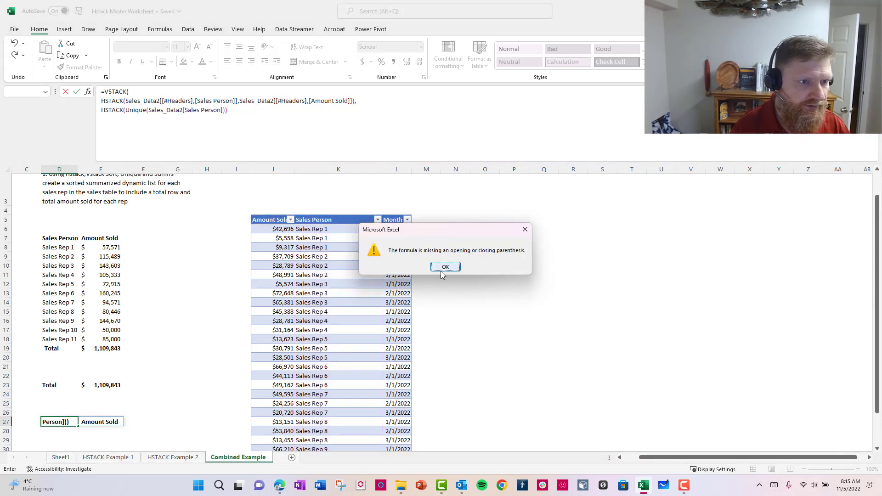
Step: Add the missing closing parenthesis to commit the formula, then widen column D for the rep names
click(445, 266)
click(249, 112)
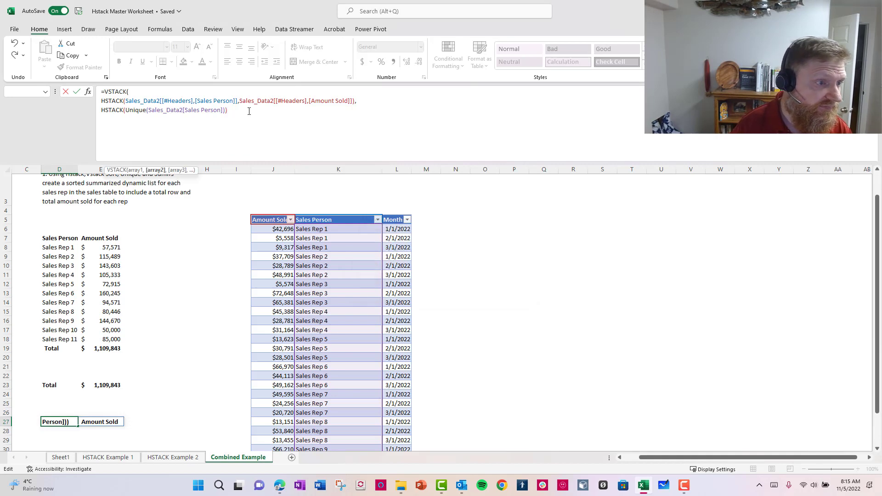
text())
key(Return)
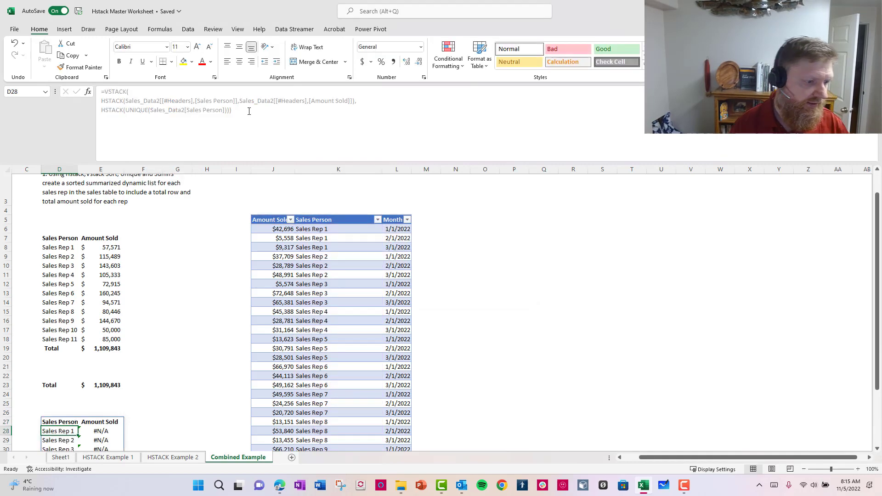
scroll(217, 316, down, 4)
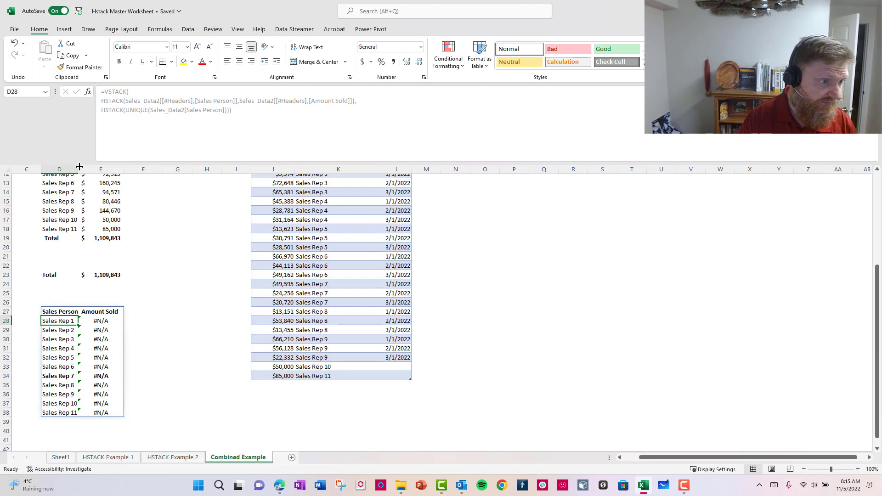
drag(78, 169, 84, 169)
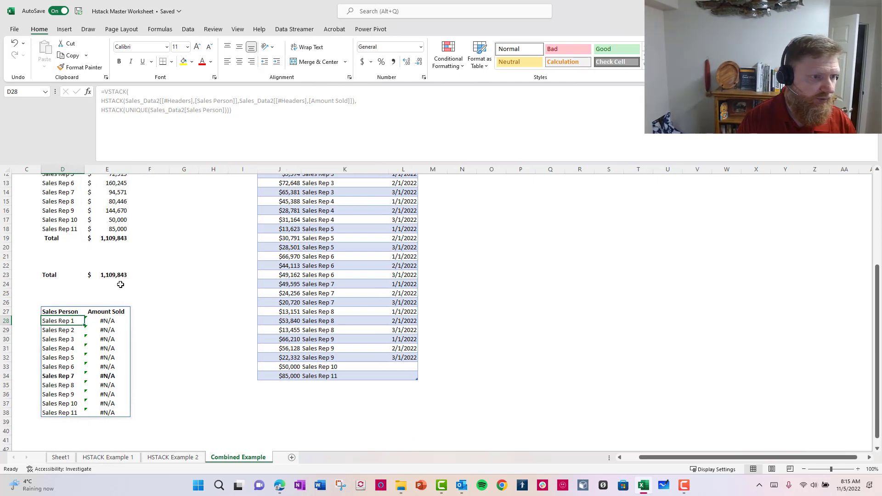
Step: Reopen the D27 formula, drop the extra parenthesis and begin a SUMIFS argument
click(250, 108)
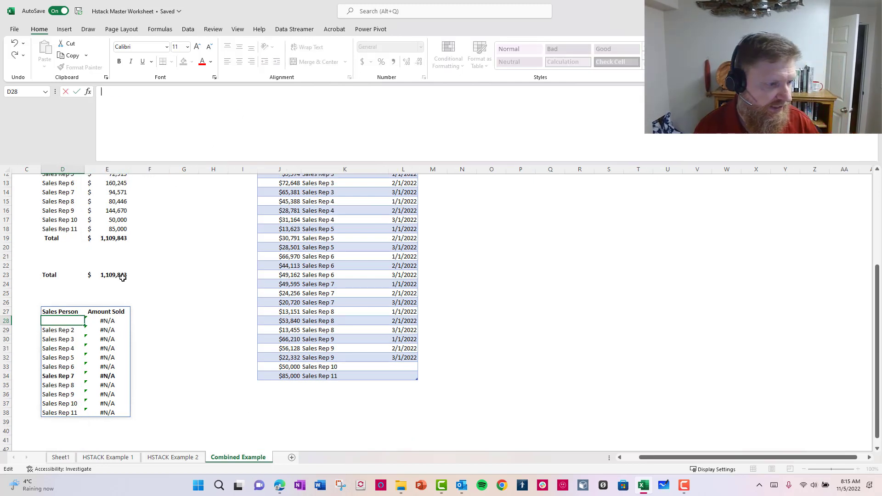
click(70, 311)
click(255, 109)
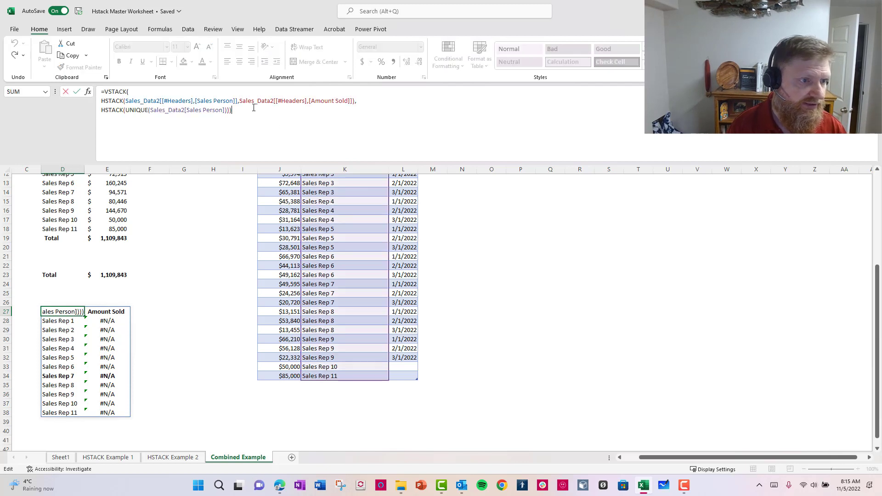
key(BackSpace)
key(BackSpace)
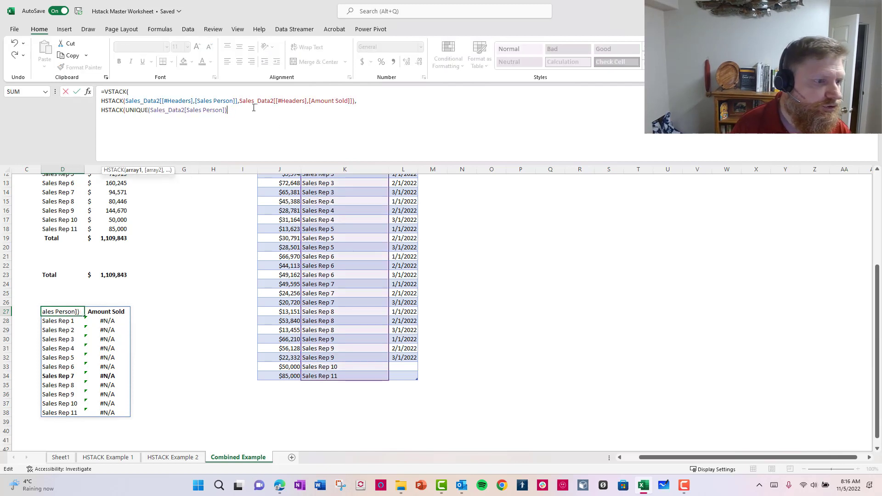
text(, )
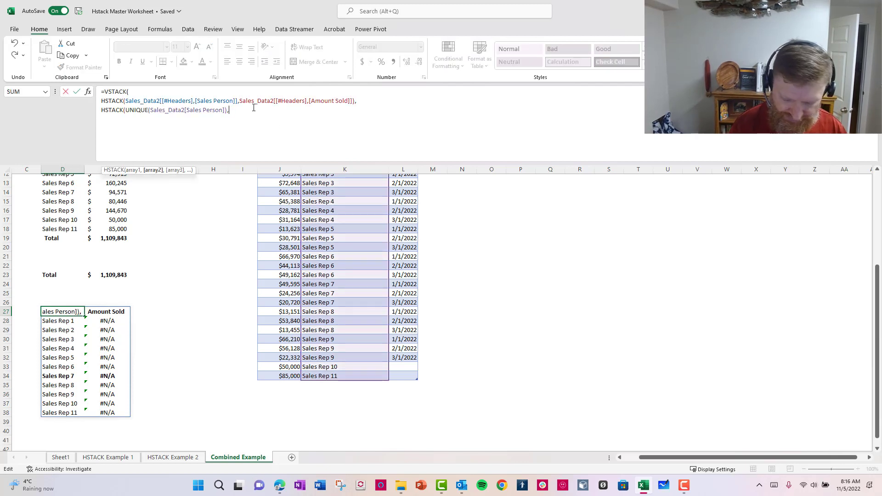
text(SUMIF)
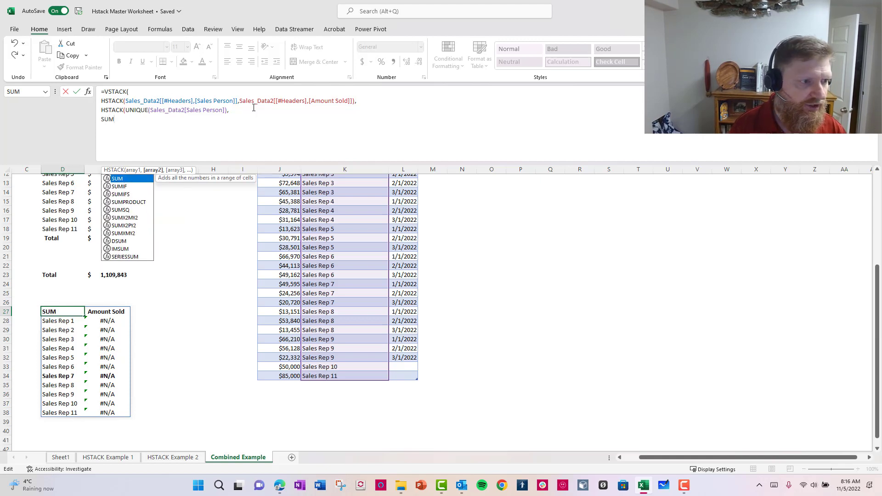
text(()
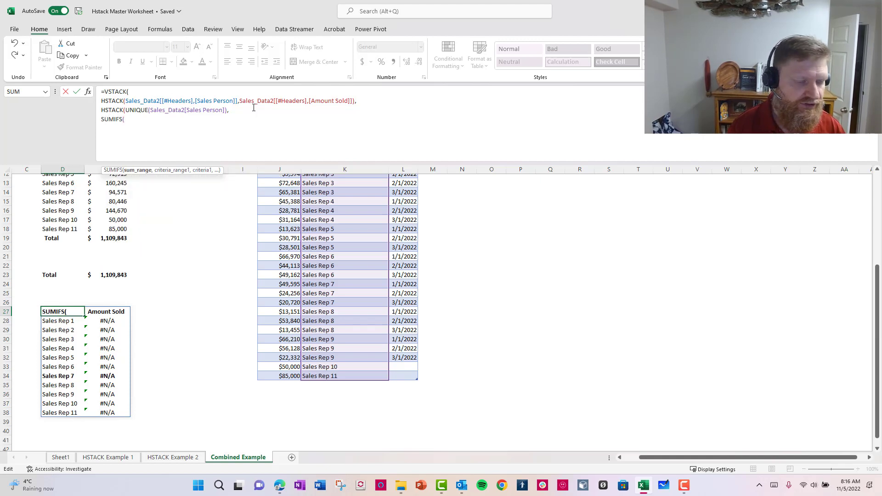
Step: Sum Amount Sold by Sales Person for each UNIQUE rep and commit the completed formula
scroll(314, 224, up, 4)
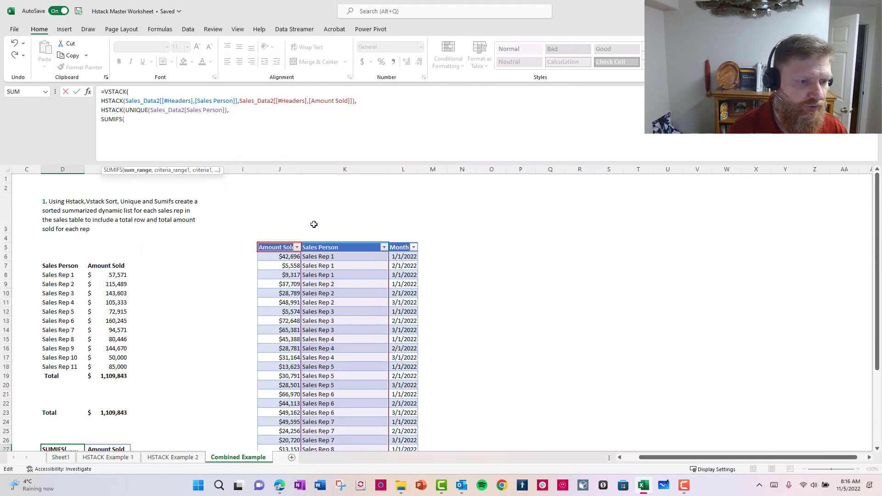
click(273, 241)
text(,)
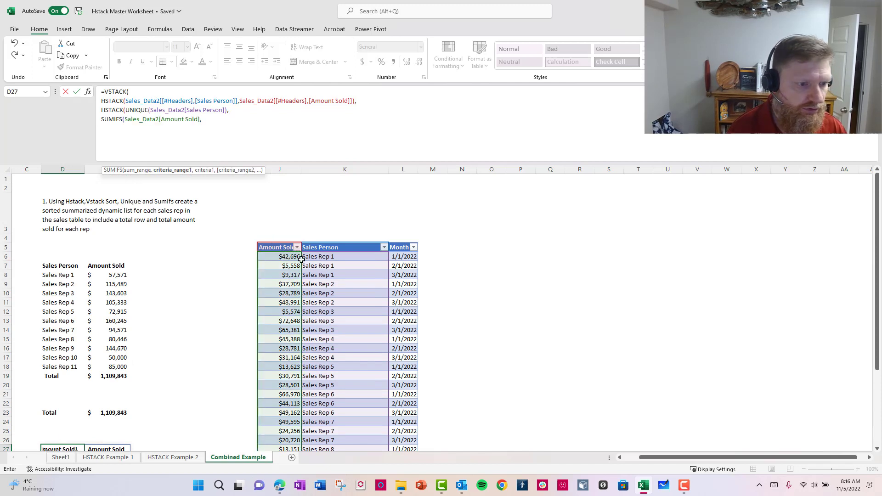
click(328, 242)
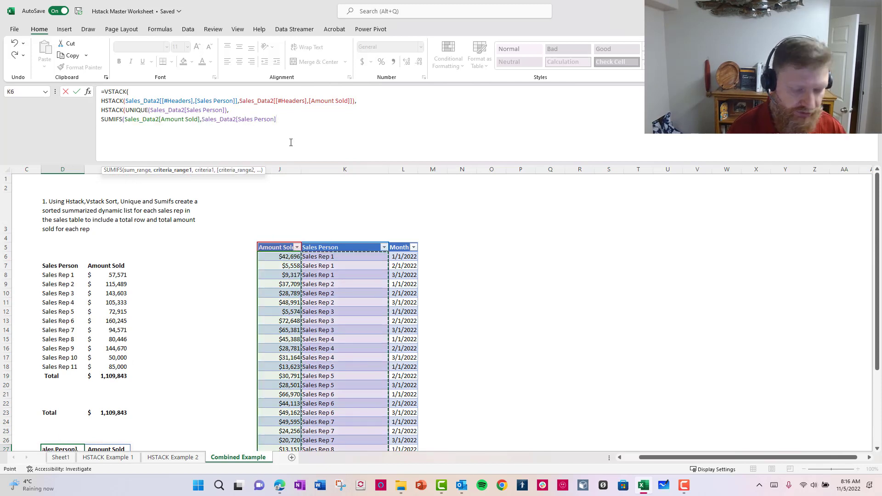
text(,)
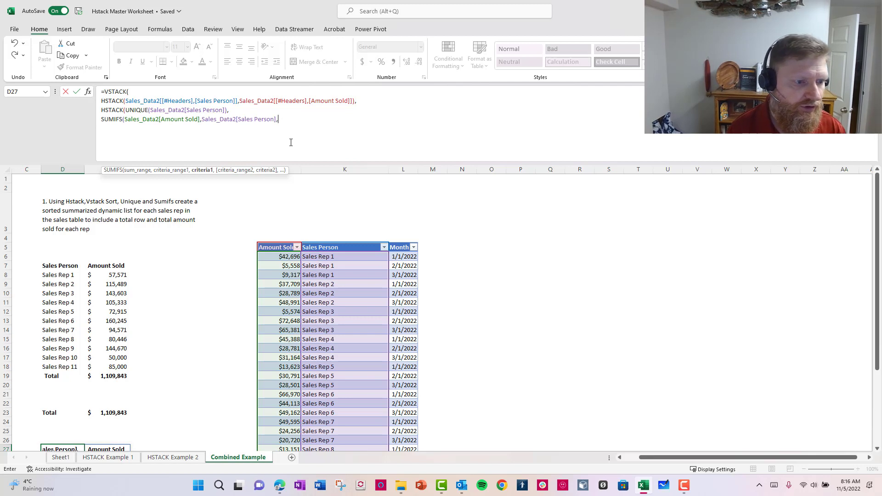
text(Unique)
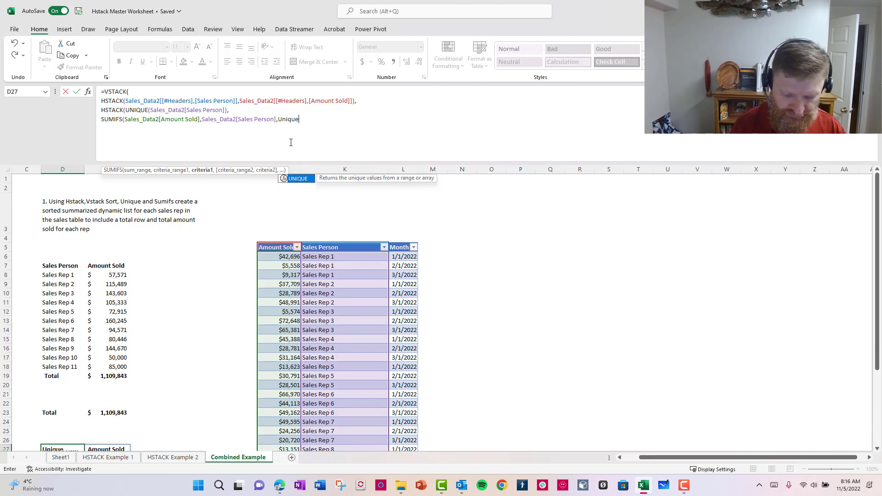
text(()
click(331, 242)
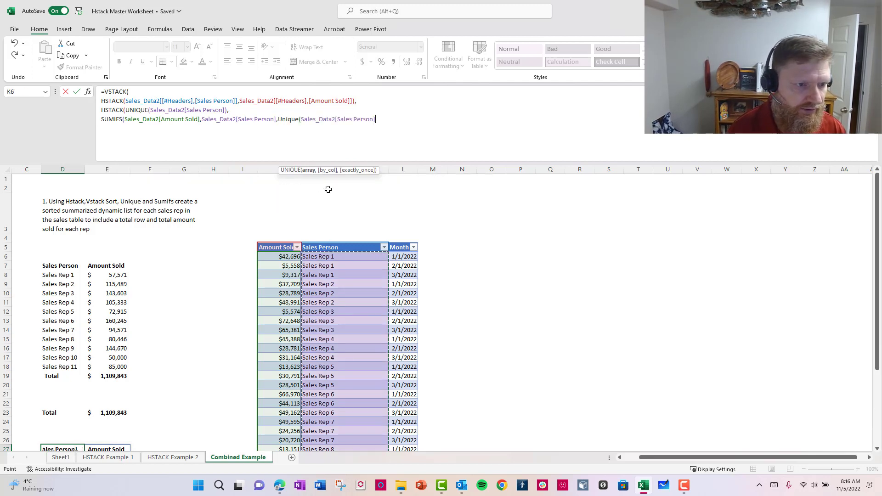
text())
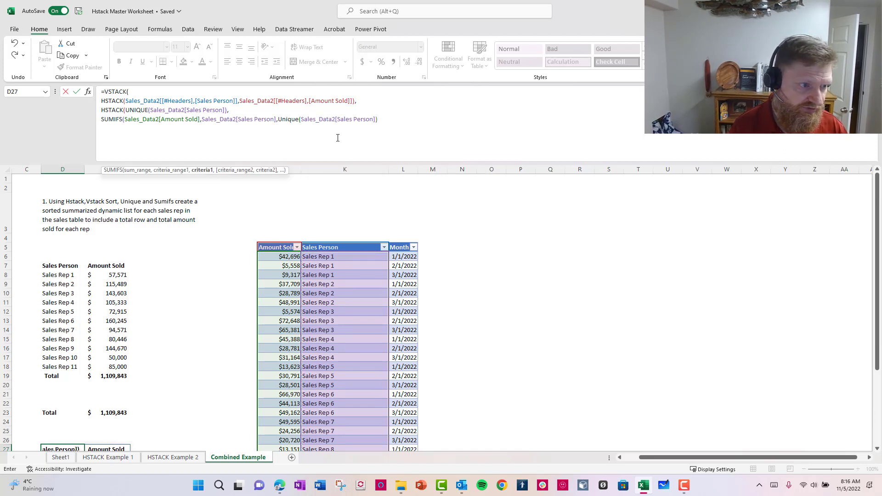
text())
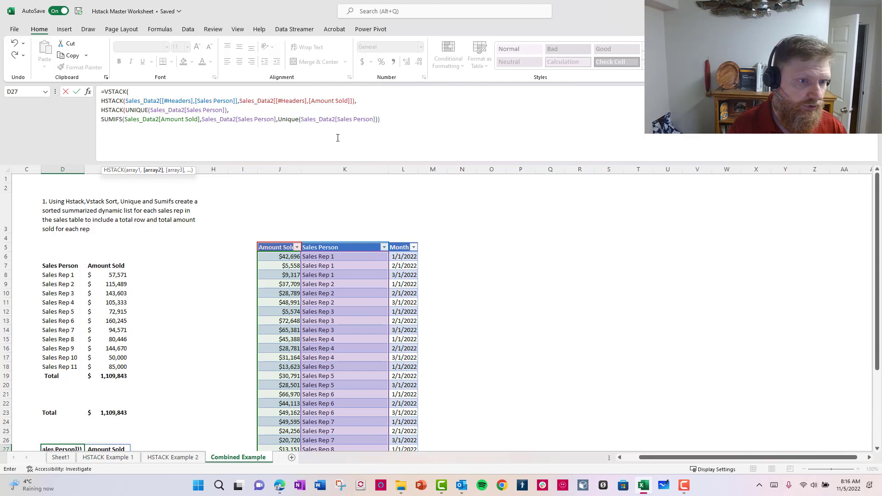
text())
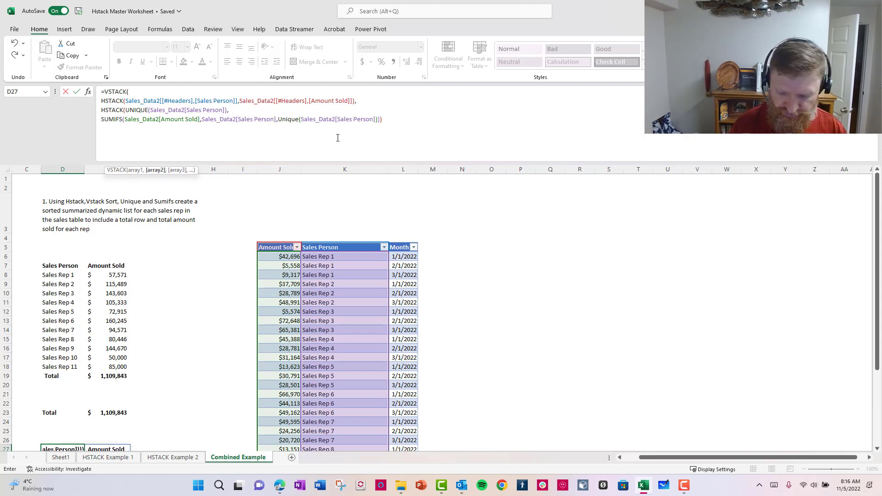
key(Return)
key(Return)
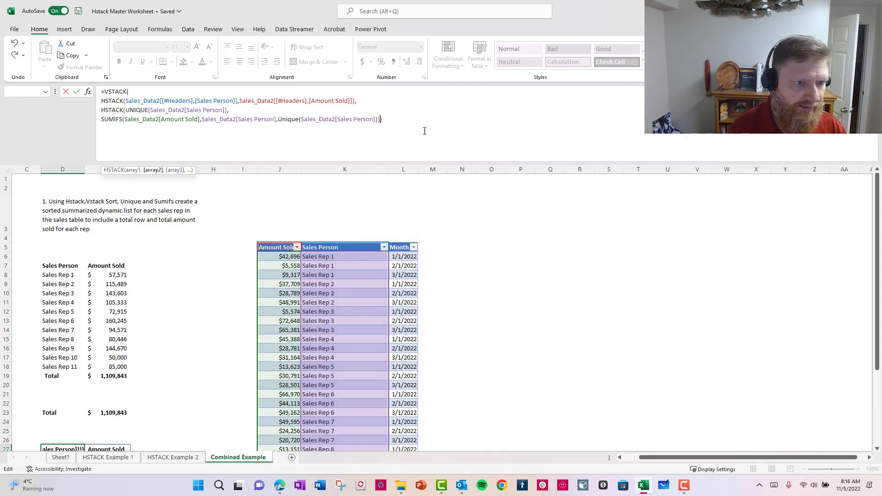
text())
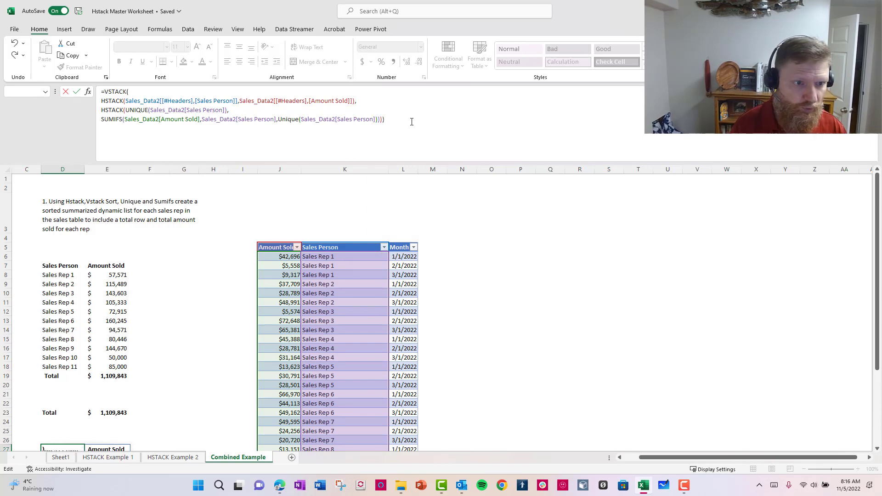
key(Return)
Step: Copy the first rep row's currency formatting from D28:E28 onto rows D28:E38
scroll(170, 307, down, 3)
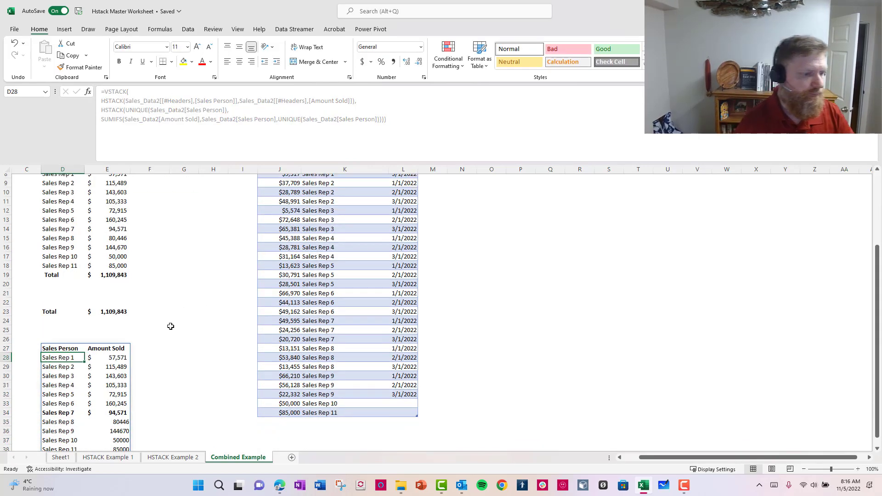
scroll(156, 330, down, 1)
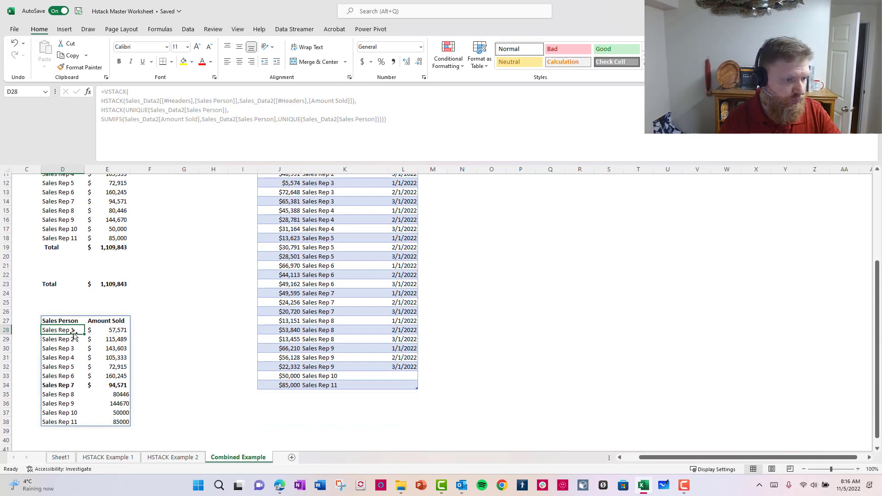
drag(63, 328, 98, 330)
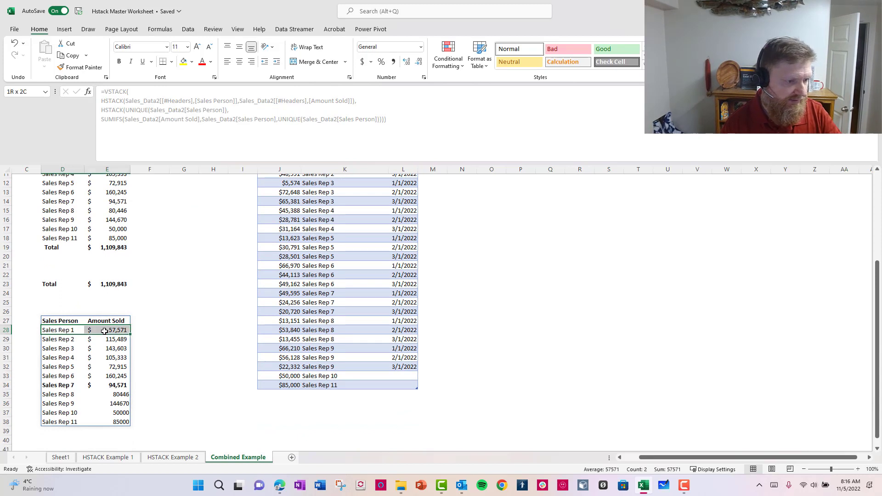
click(76, 67)
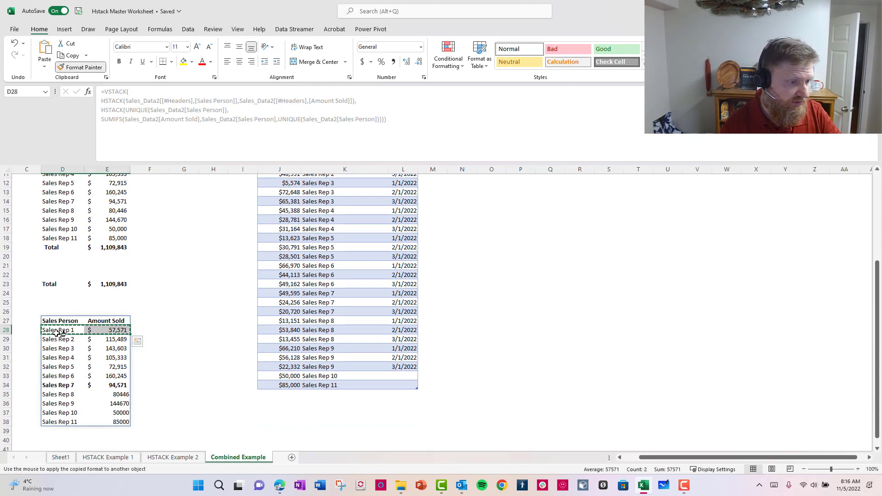
drag(59, 333, 117, 424)
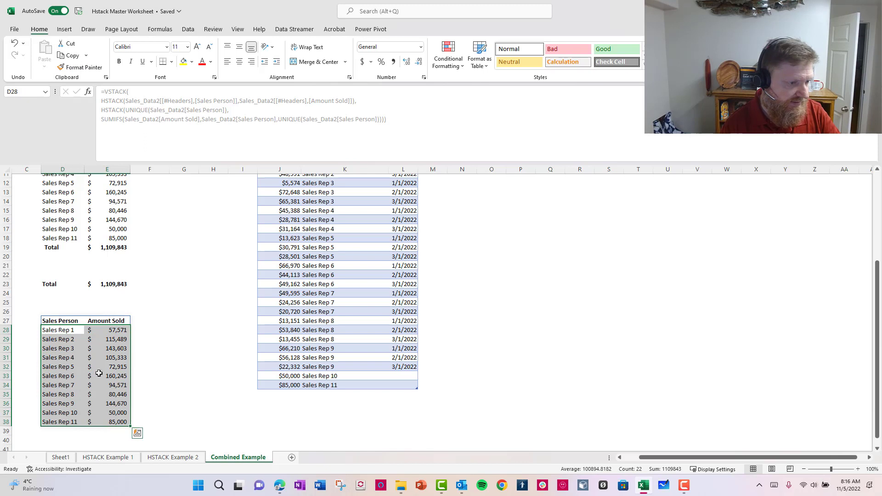
click(66, 320)
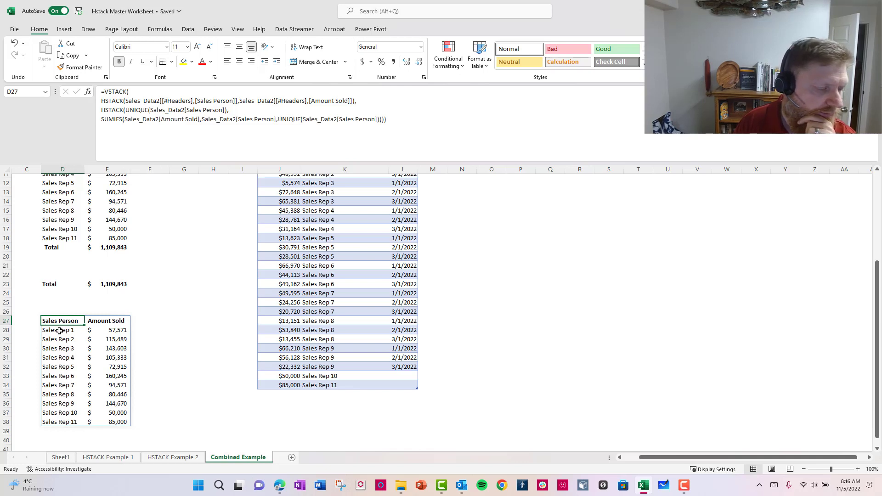
Step: Add a new line HSTACK("Total", SUM(Amount Sold column)) to the stacked formula
click(391, 121)
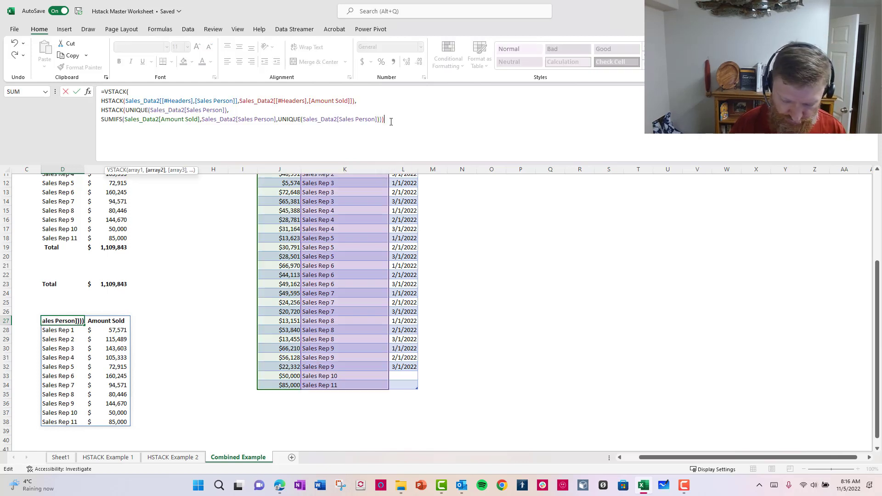
text(,)
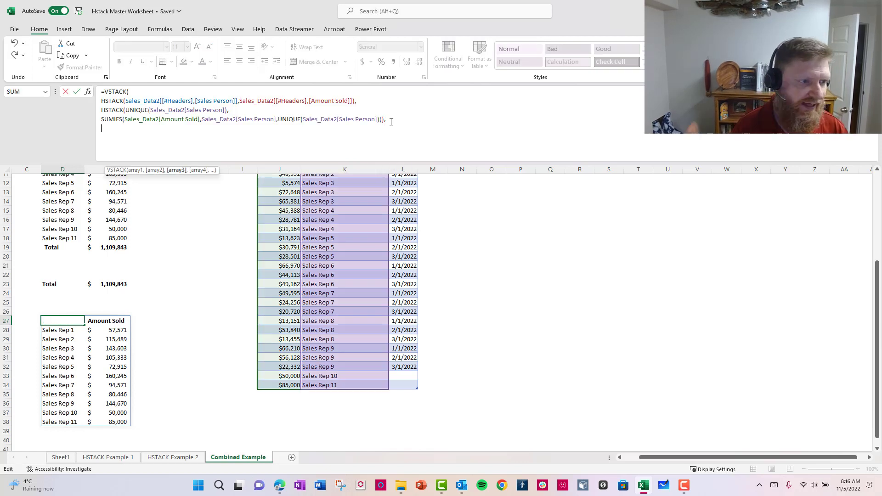
key(alt+Return)
text(HSTACK)
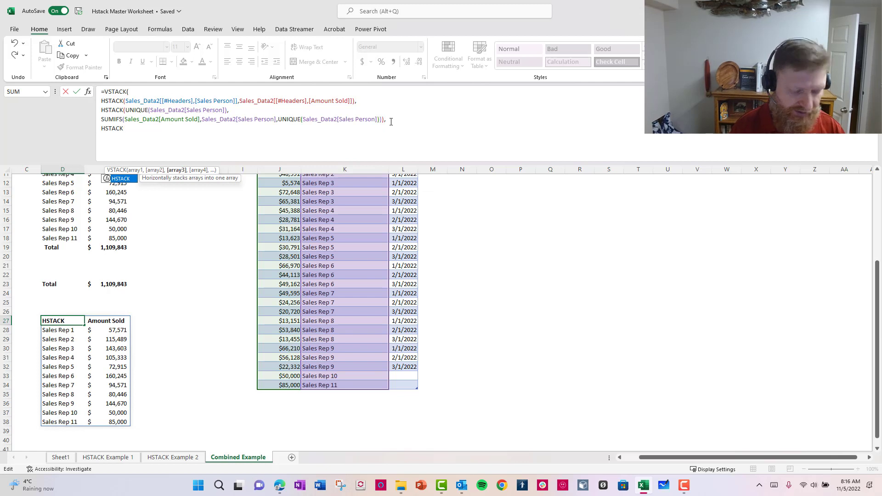
key(Tab)
text("To)
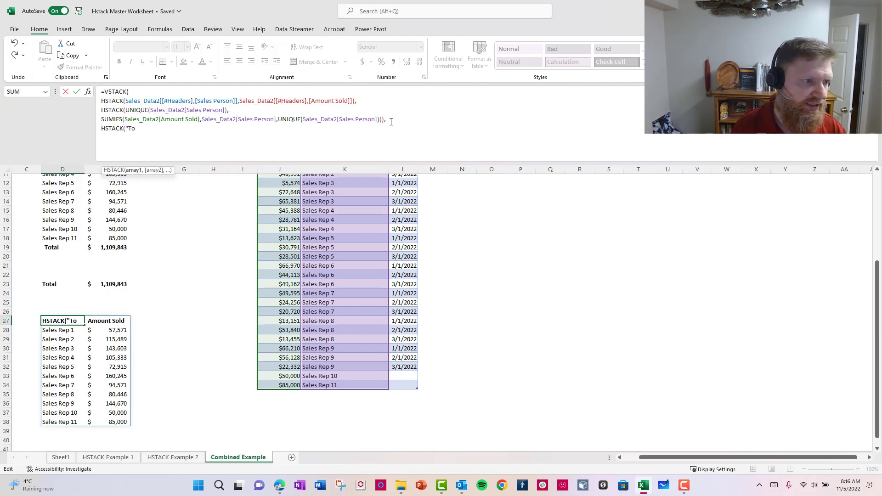
text(tal",)
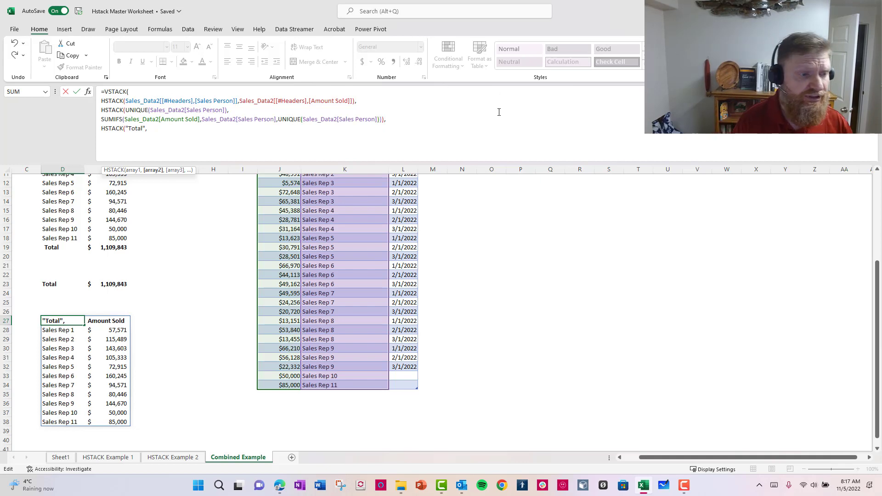
text(sum()
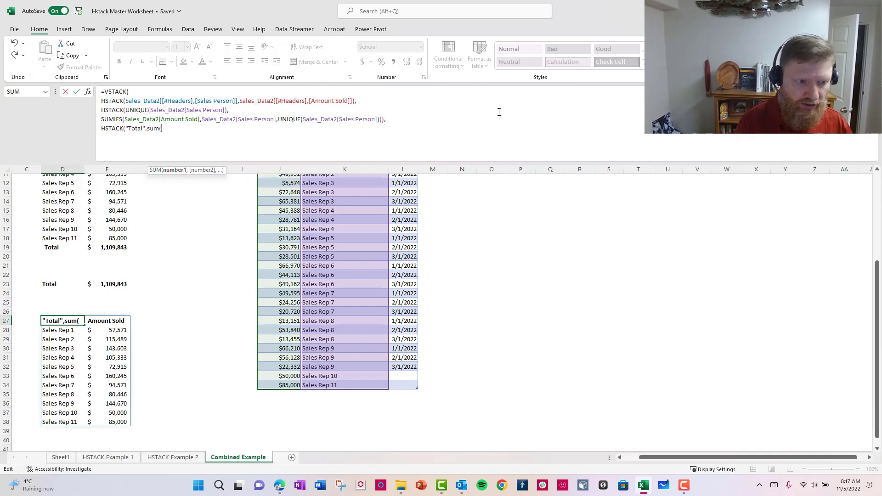
scroll(283, 248, up, 4)
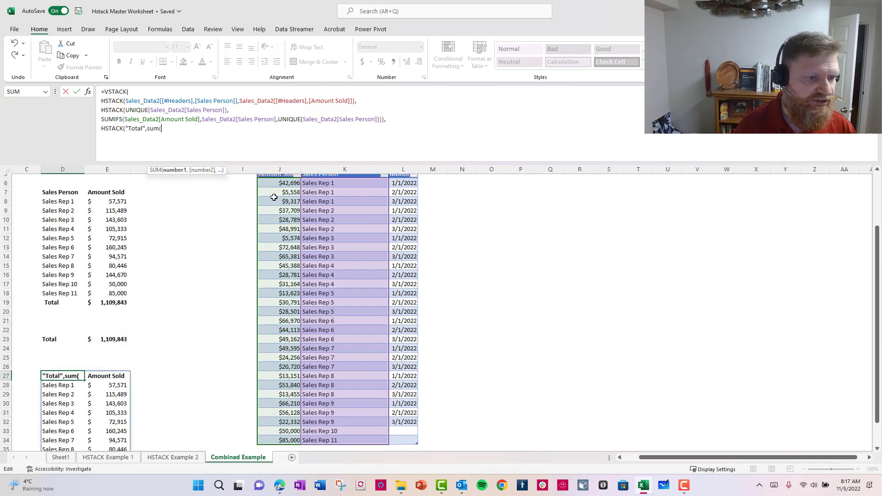
click(276, 241)
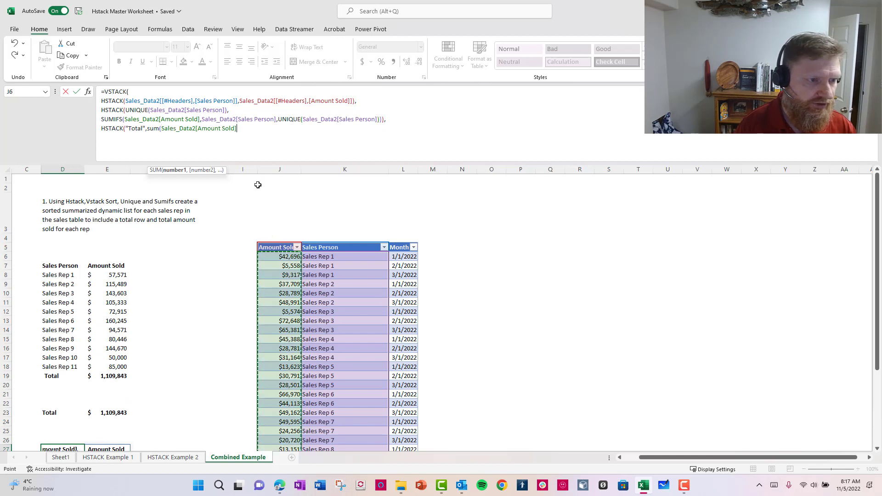
text())
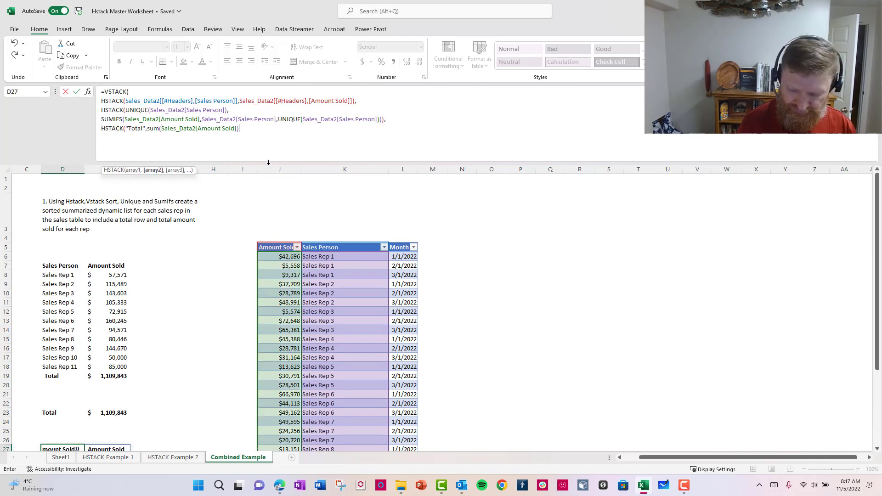
Step: Commit the formula, supplying the missing closing parenthesis after the warning
key(Return)
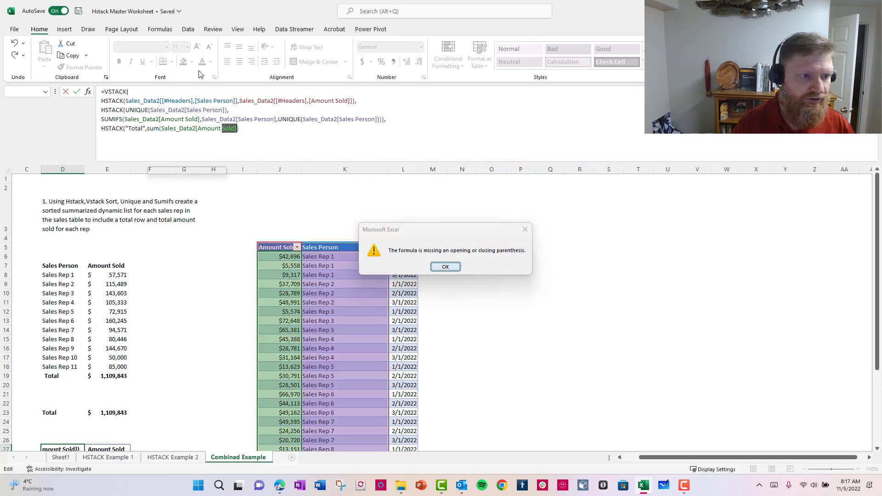
key(Return)
click(261, 131)
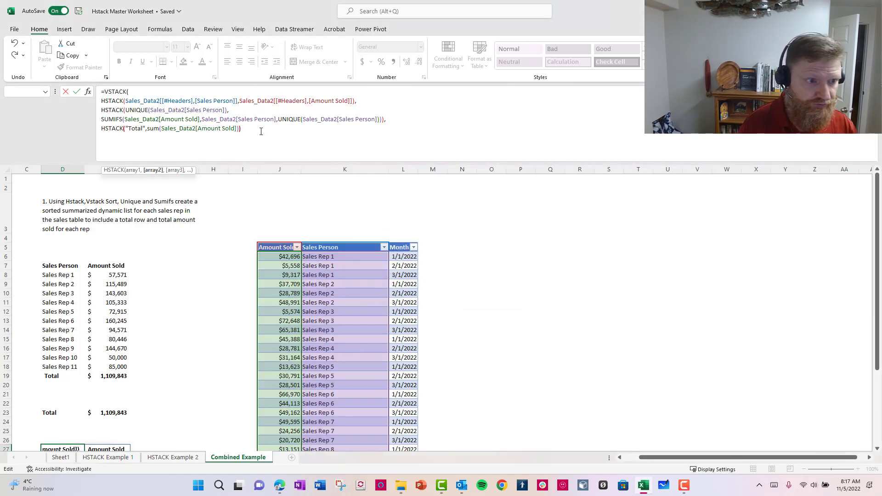
text())
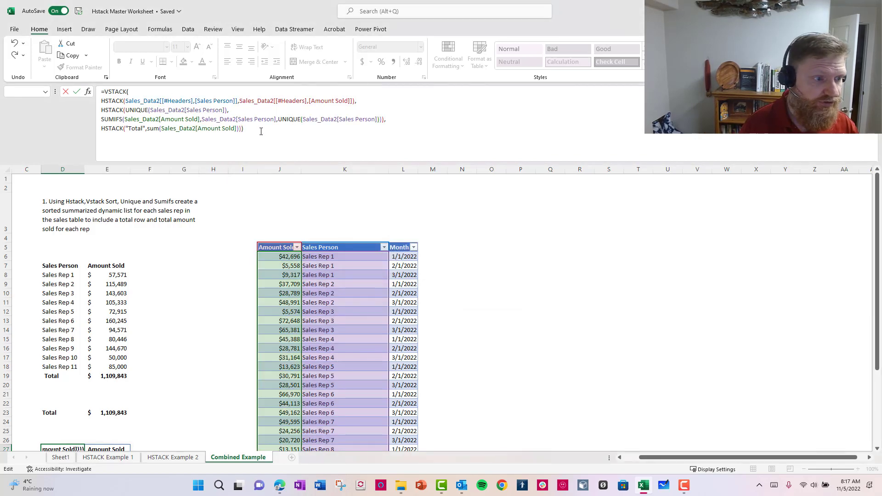
key(Return)
Step: Make the Total row D39:E39 bold in dollar accounting format with no decimals
scroll(153, 321, down, 5)
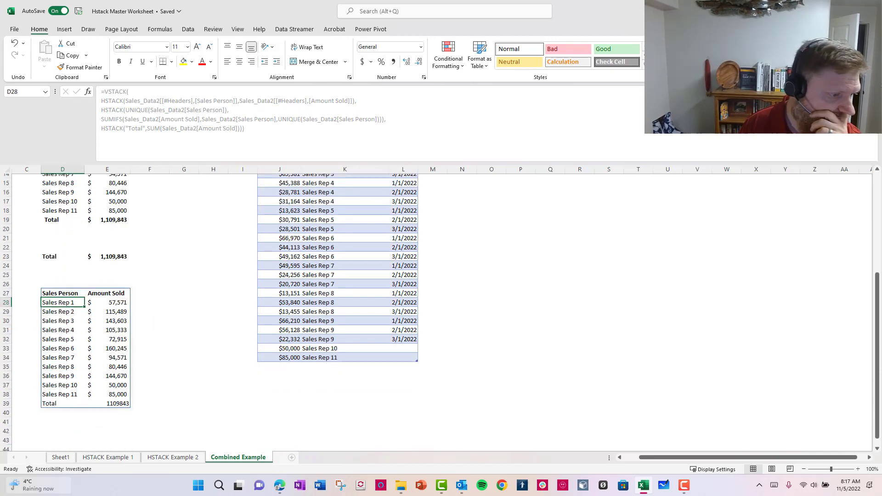
drag(49, 403, 109, 406)
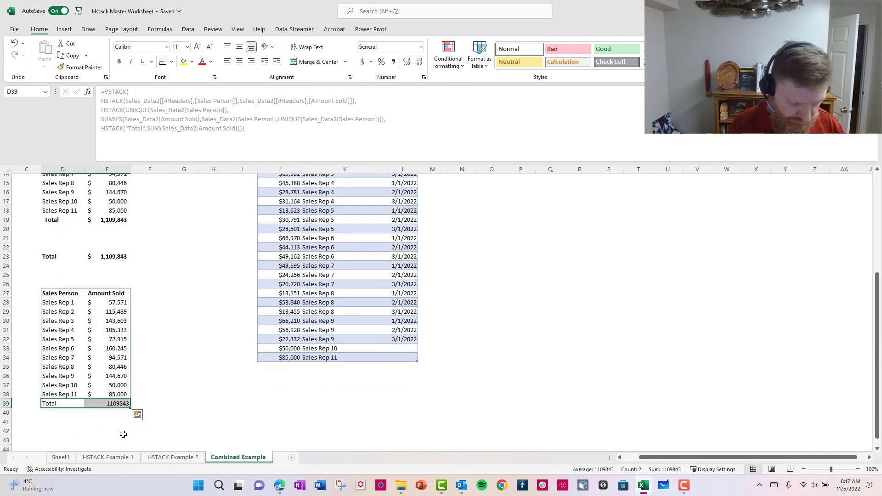
key(ctrl+b)
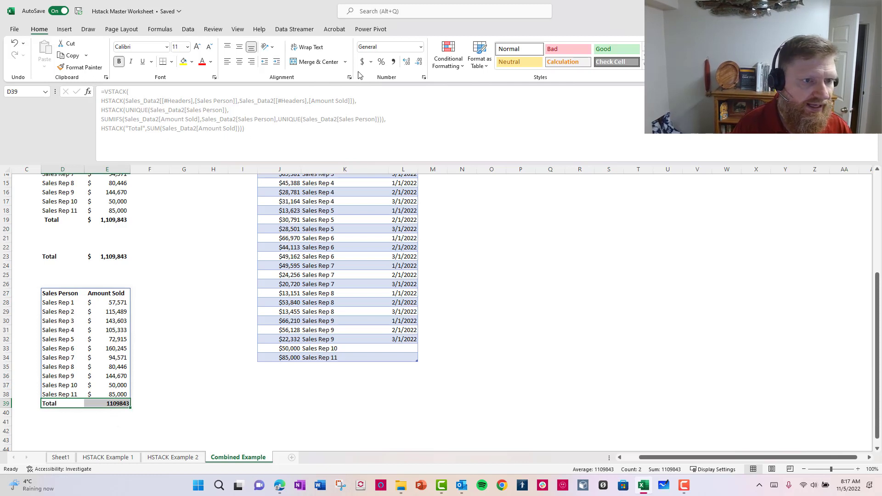
click(362, 61)
click(418, 65)
click(418, 65)
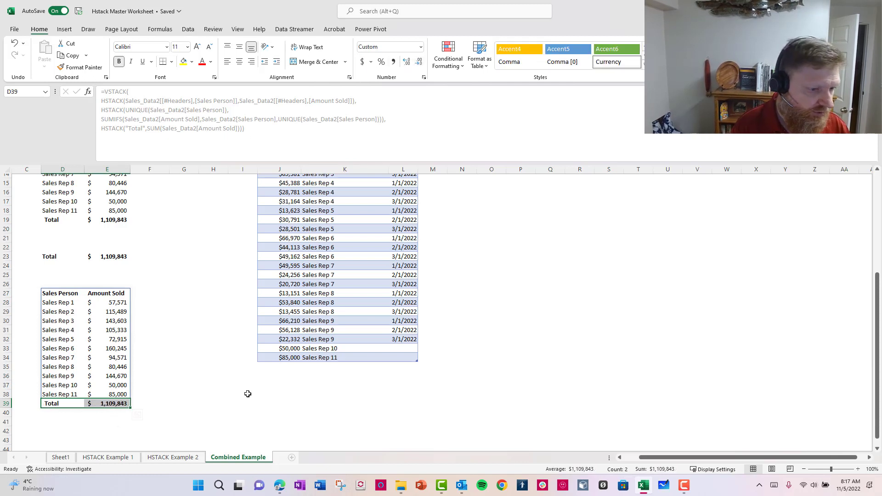
click(332, 374)
Step: Add a Sales Rep 12 sale of 125,000 in the first row below the table
click(322, 365)
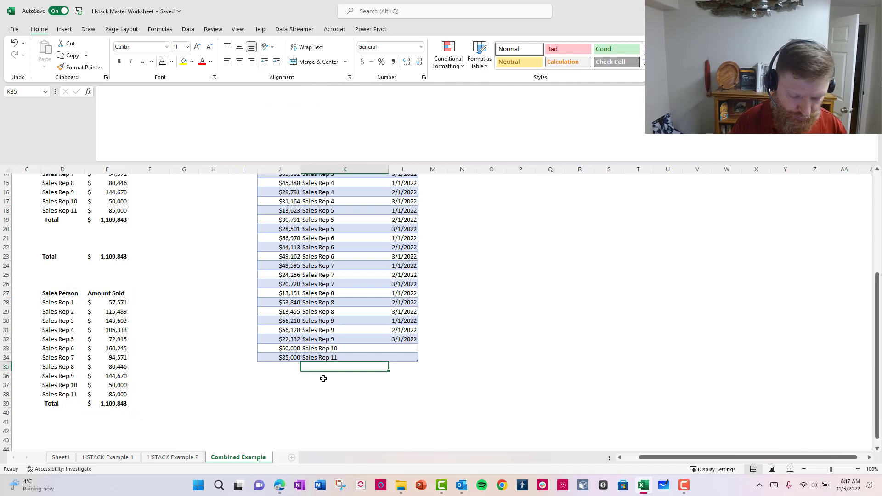
text(Sales R)
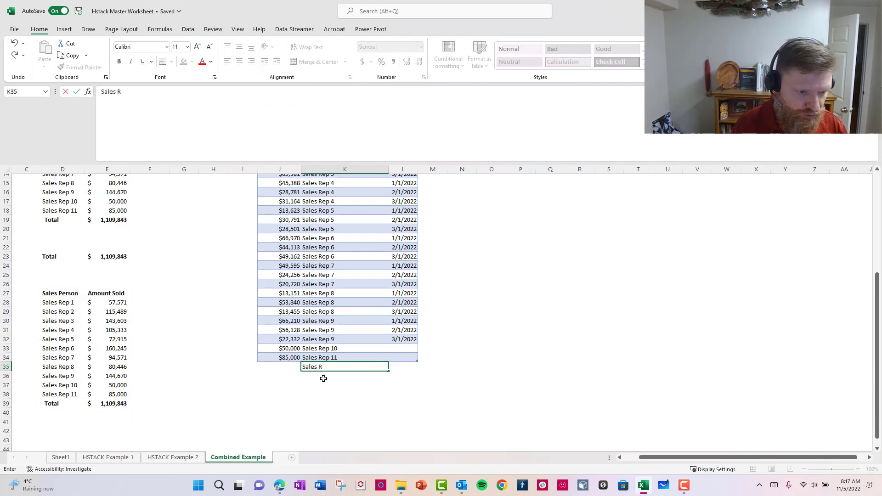
text(ep 12)
key(Return)
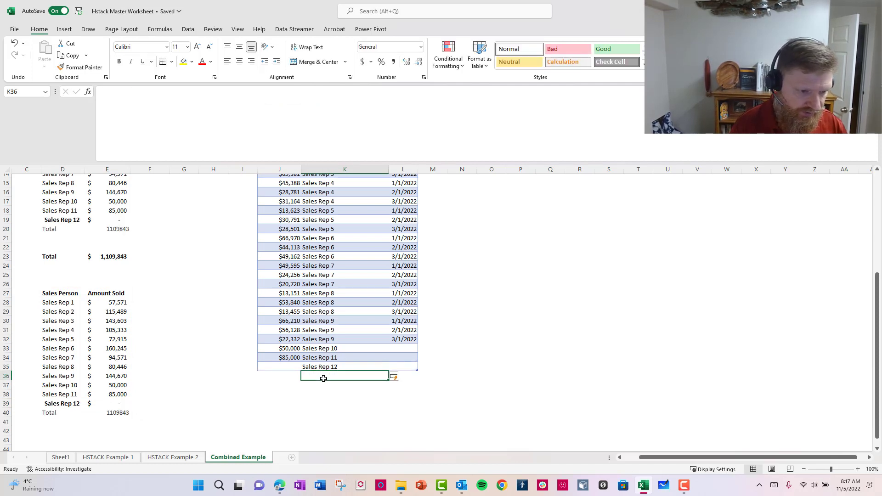
key(Up)
key(Left)
text(12)
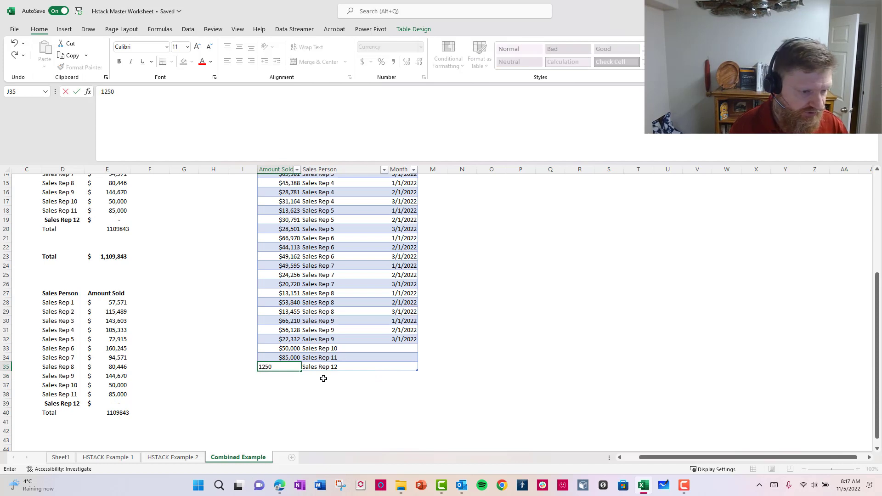
text(5,000)
key(Return)
Step: Add a second Sales Rep 12 sale of 250,000 dated 4/1/2022
click(323, 378)
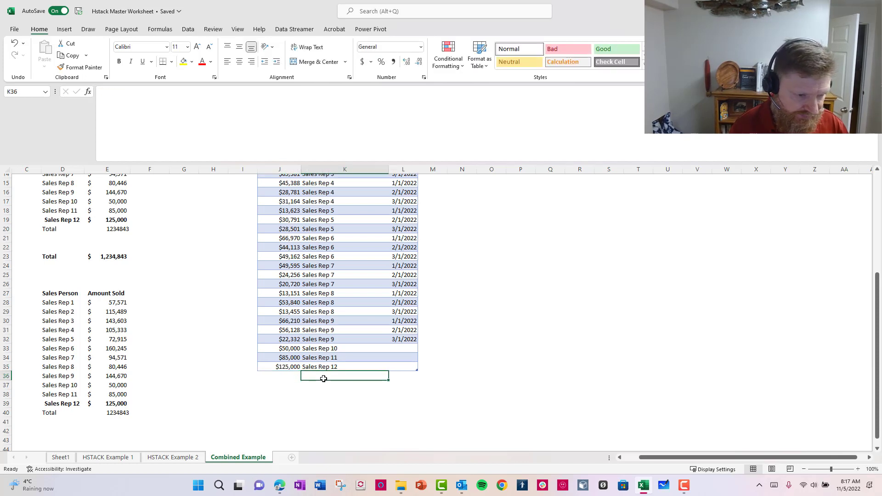
text(Sales Rep 12)
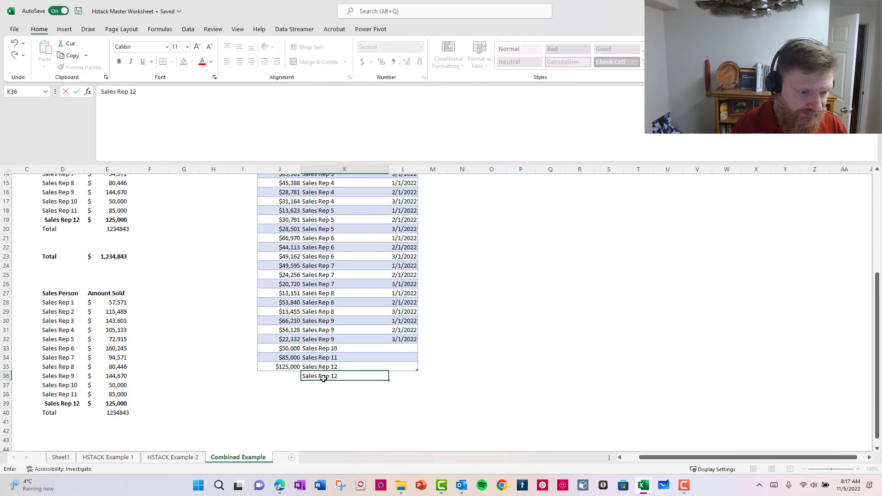
key(Return)
key(Up)
key(Left)
text(250000)
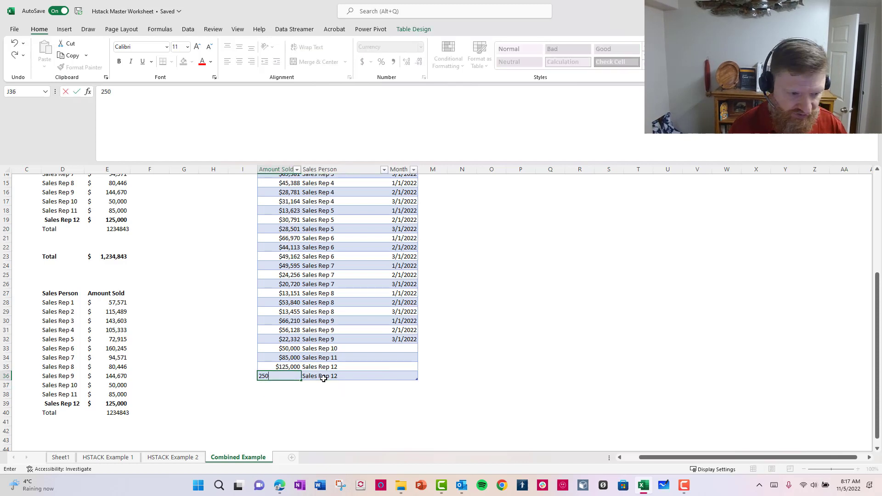
key(Return)
key(Up)
key(Right)
key(Right)
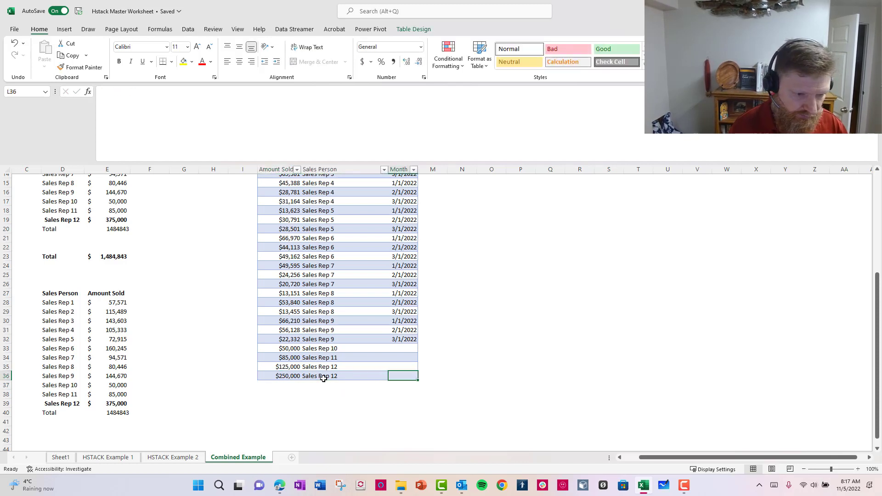
text(4/1/)
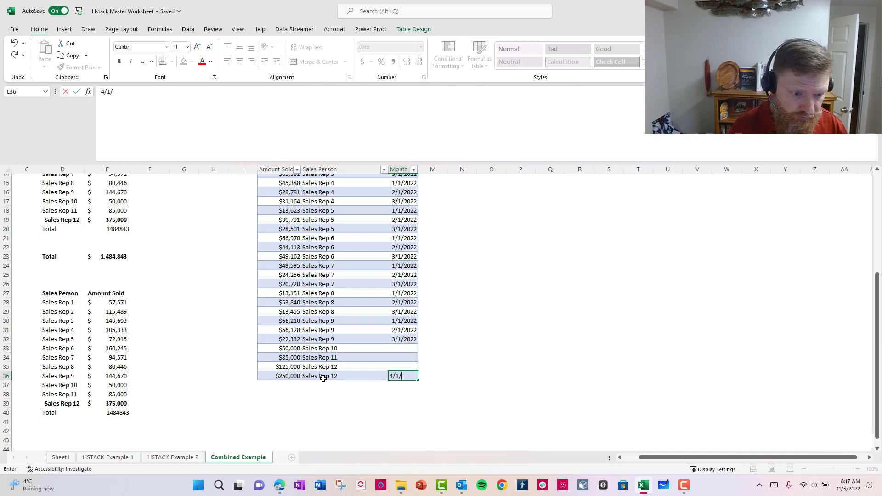
text(20223)
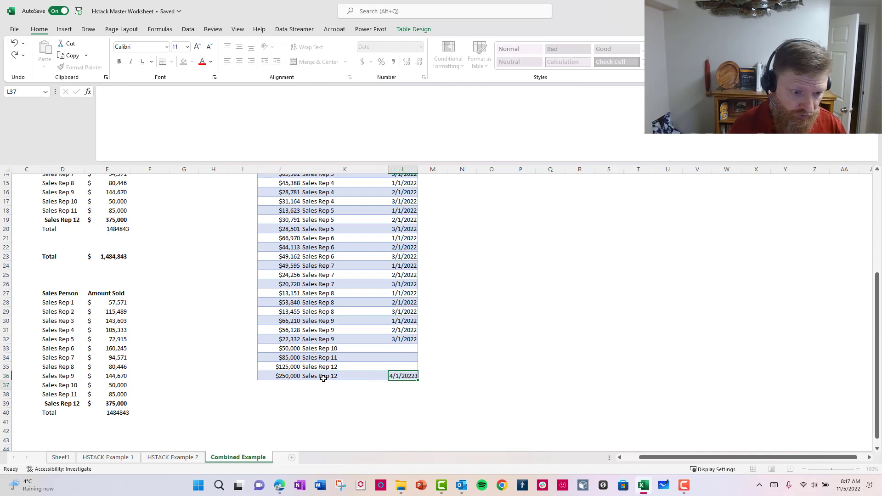
key(ctrl+Return)
text(4/1/)
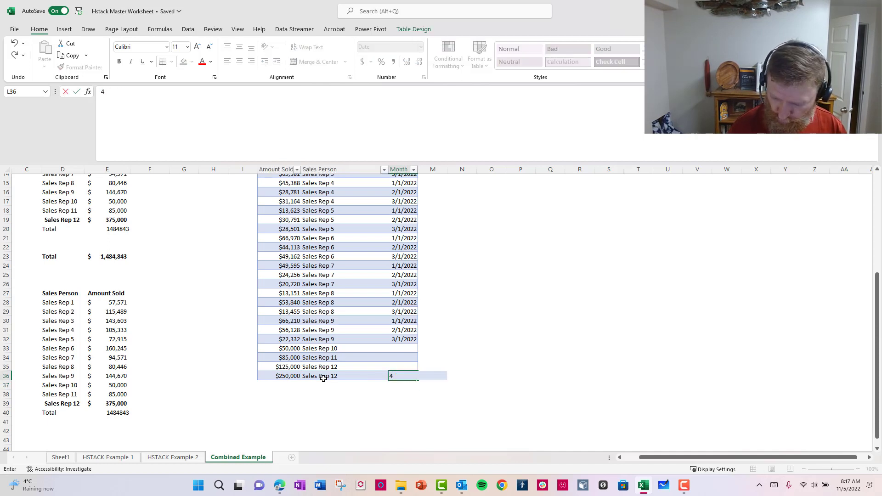
key(Return)
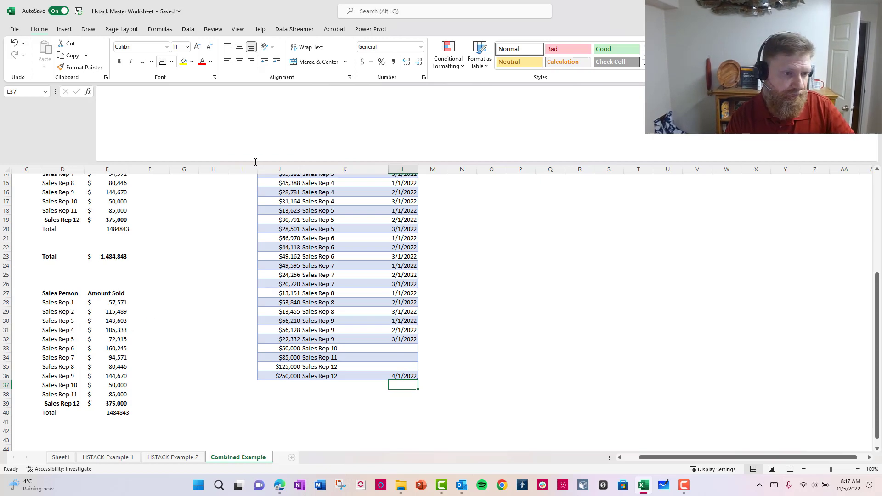
drag(247, 163, 247, 98)
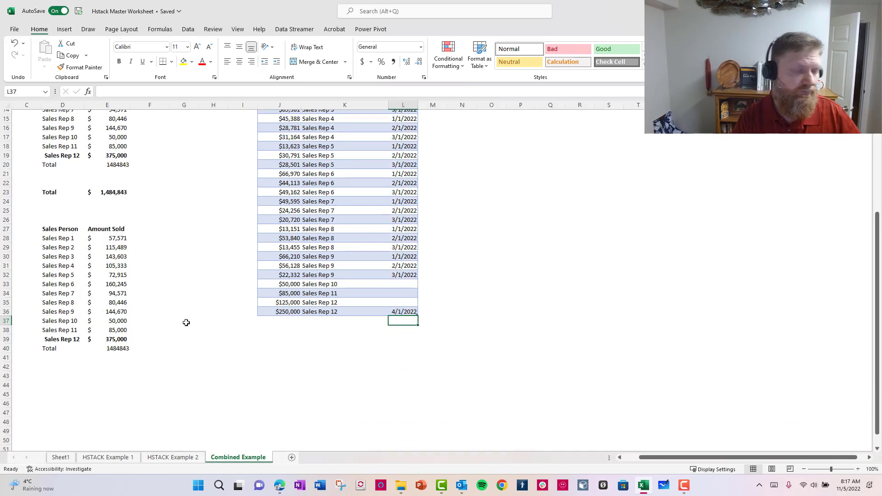
scroll(174, 342, up, 5)
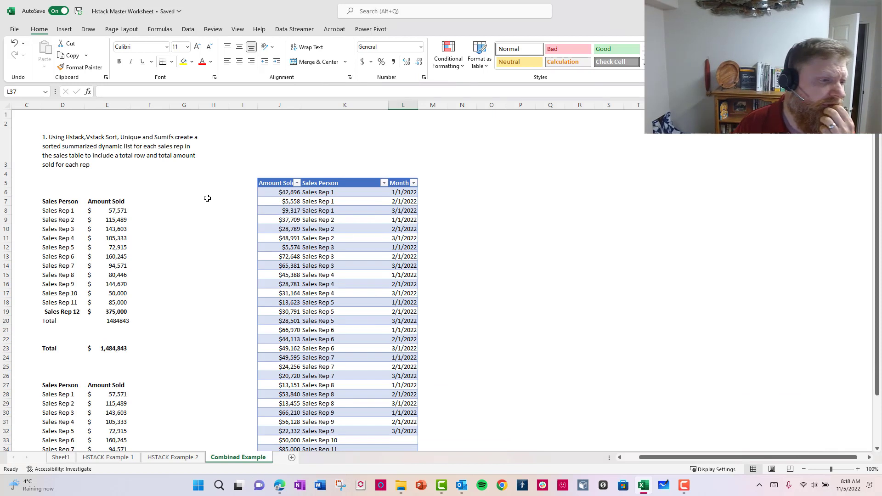